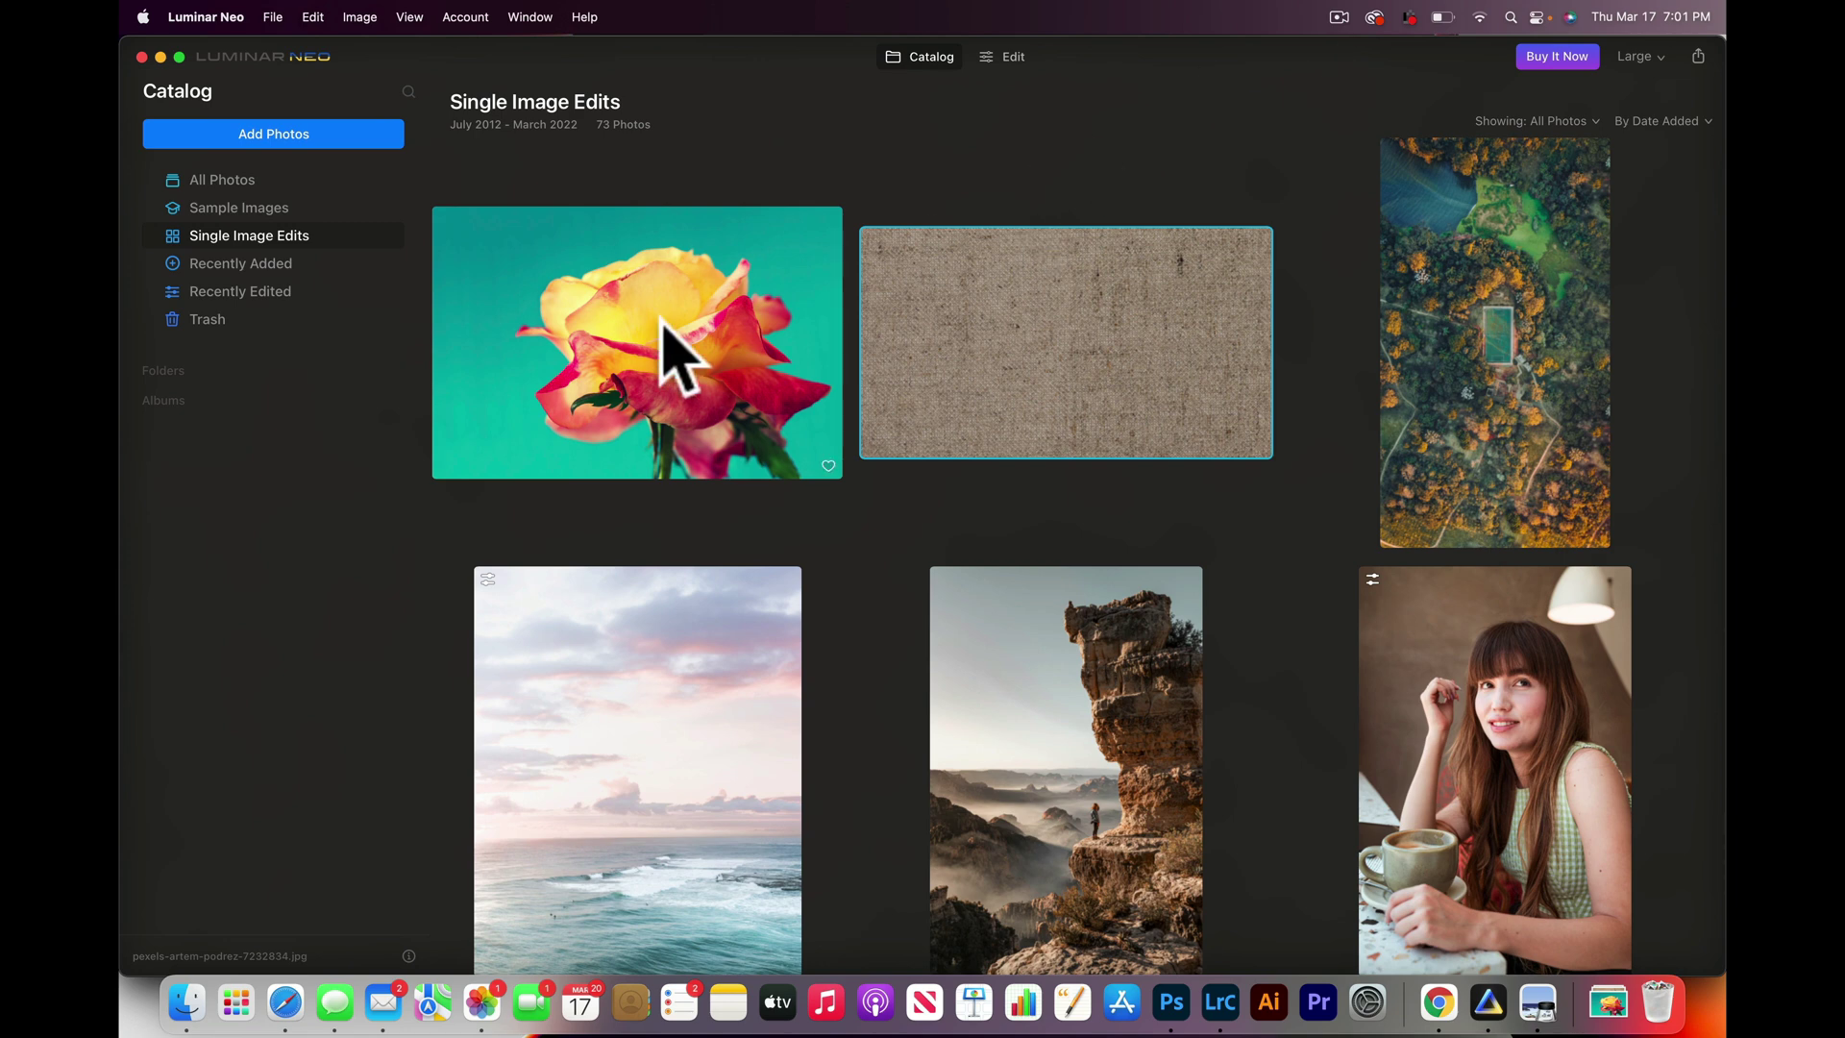
Step: Open the rose photo from the Single Image Edits catalog in single-image view
scroll(614, 369, "up", 1)
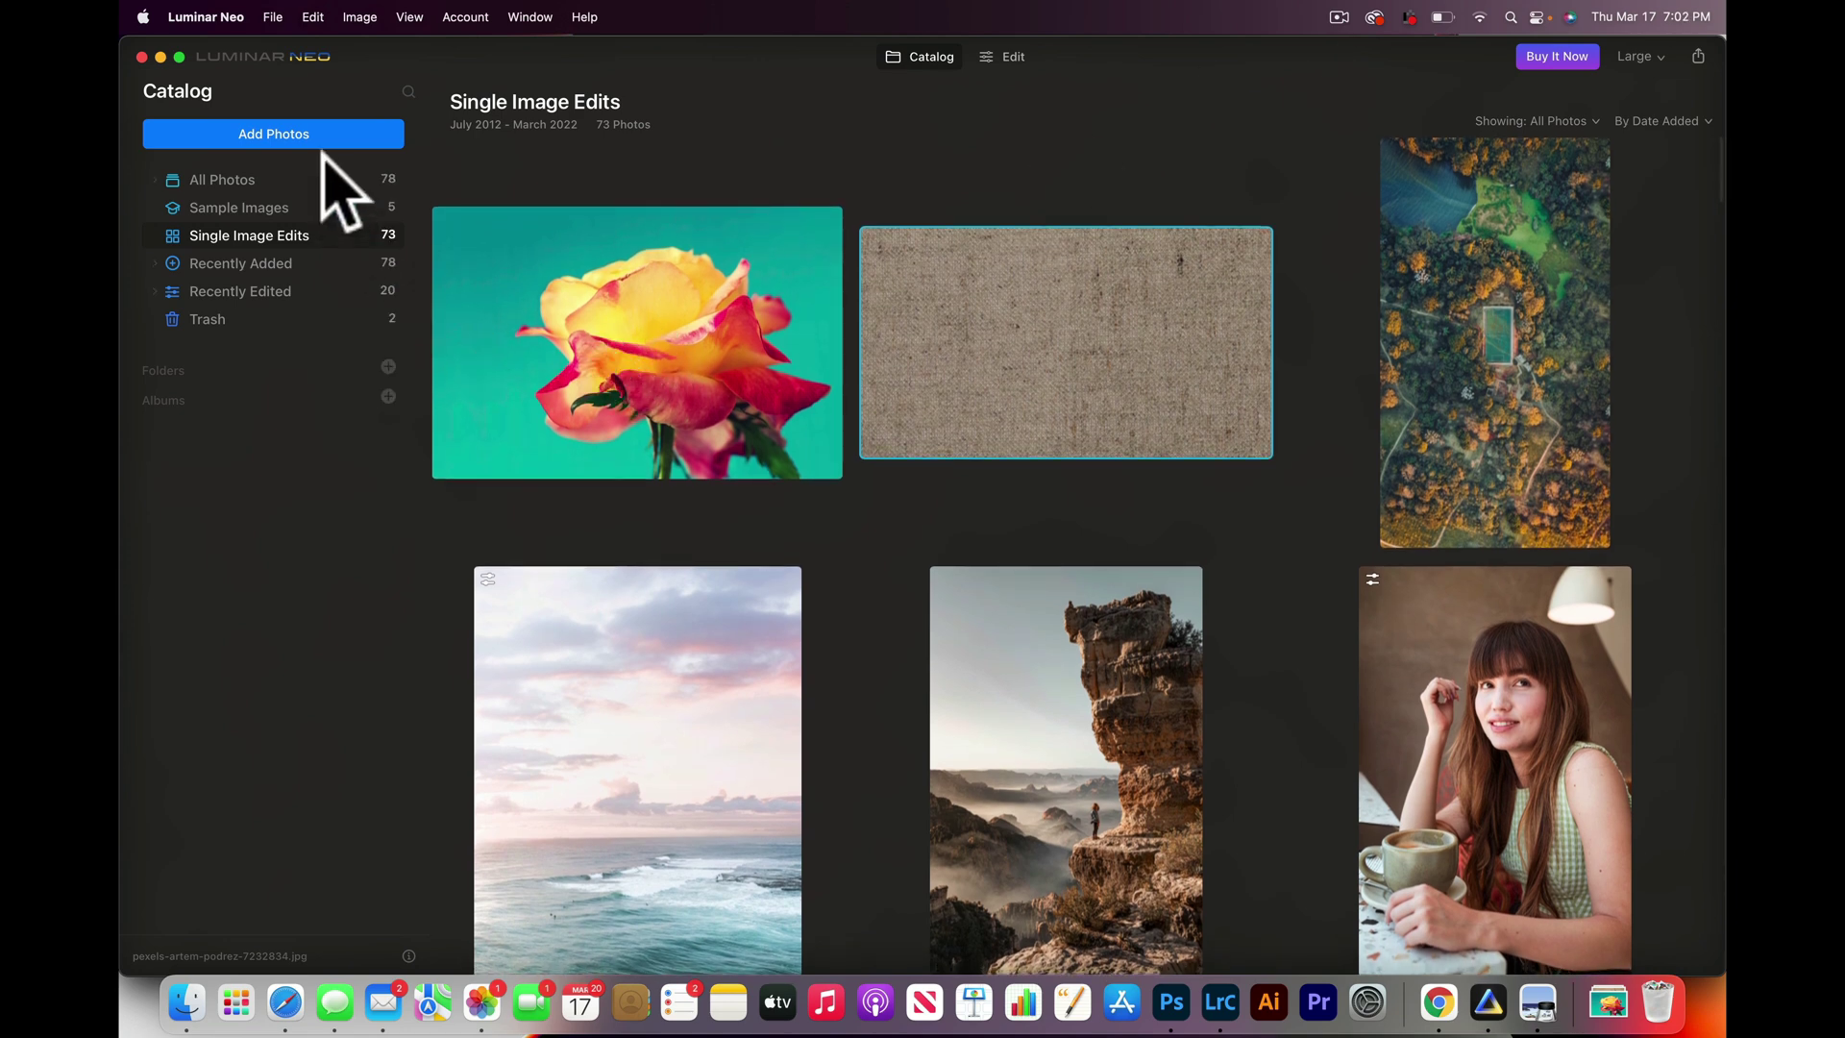
double_click(642, 333)
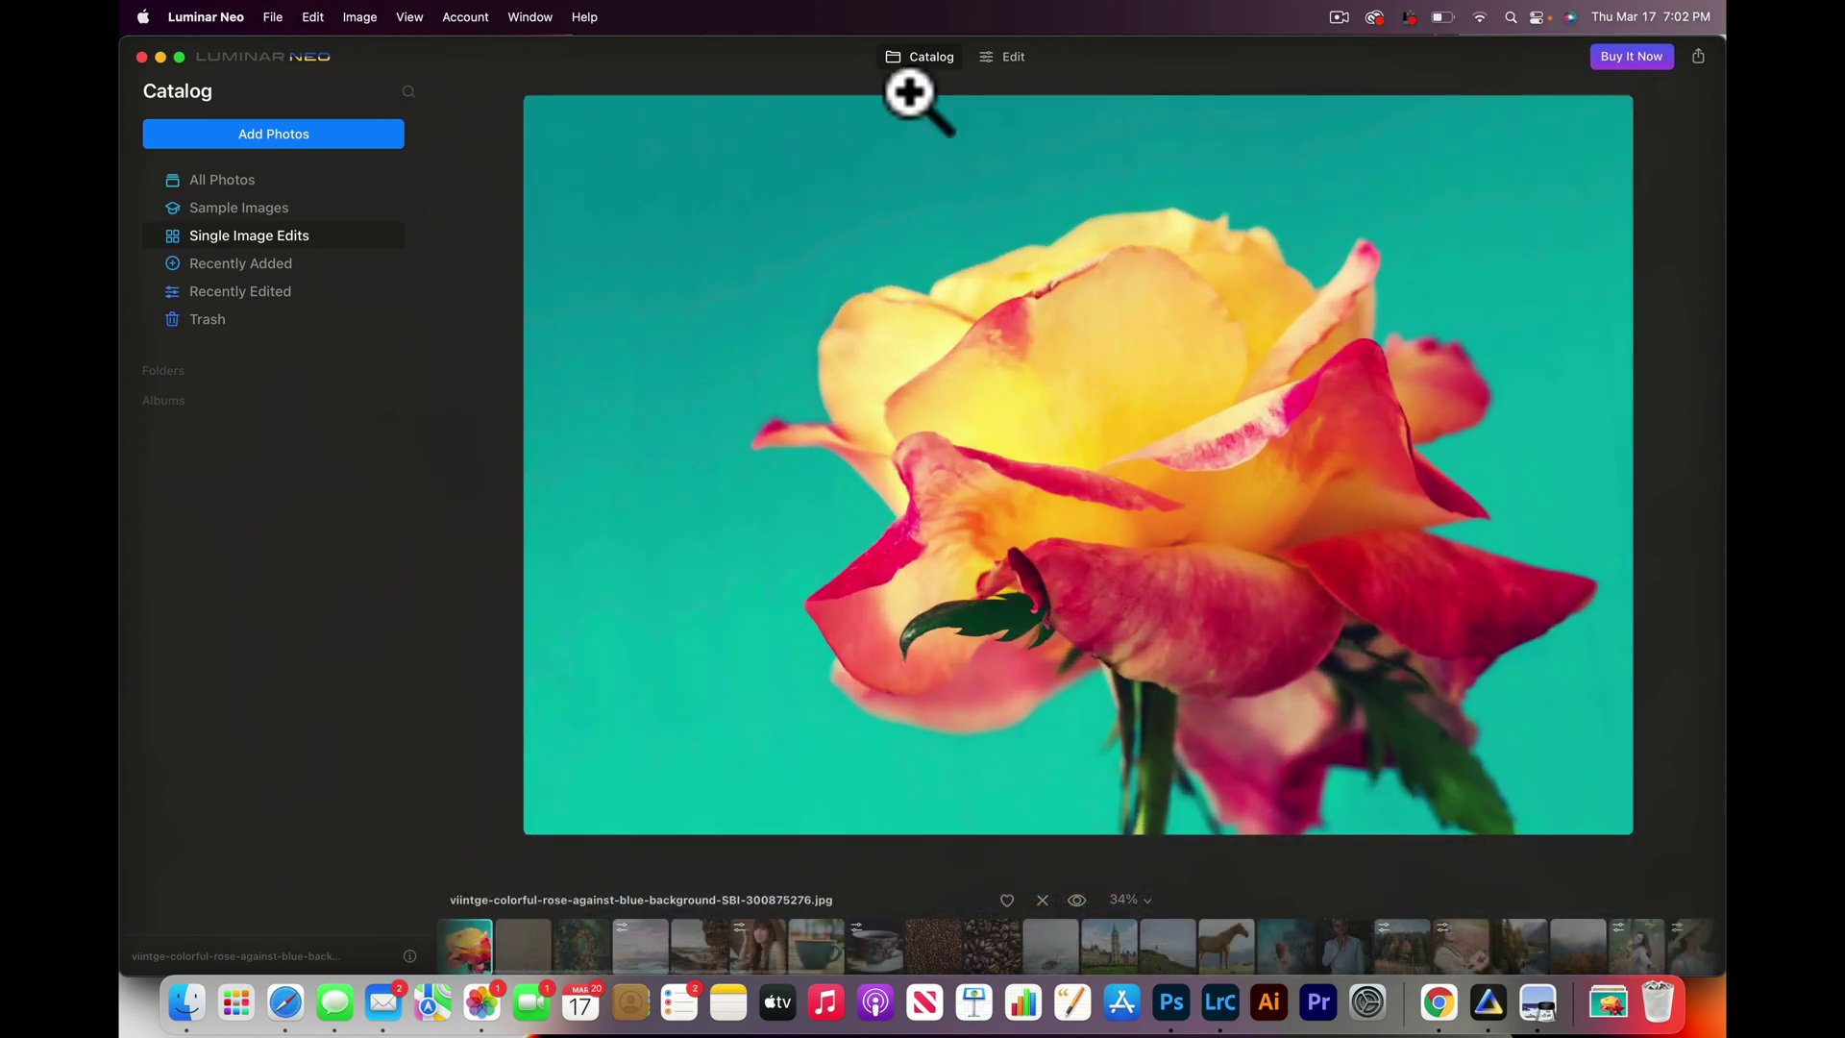
Step: In Edit, load the orange metal texture from Downloads as a new layer image
left_click(1013, 58)
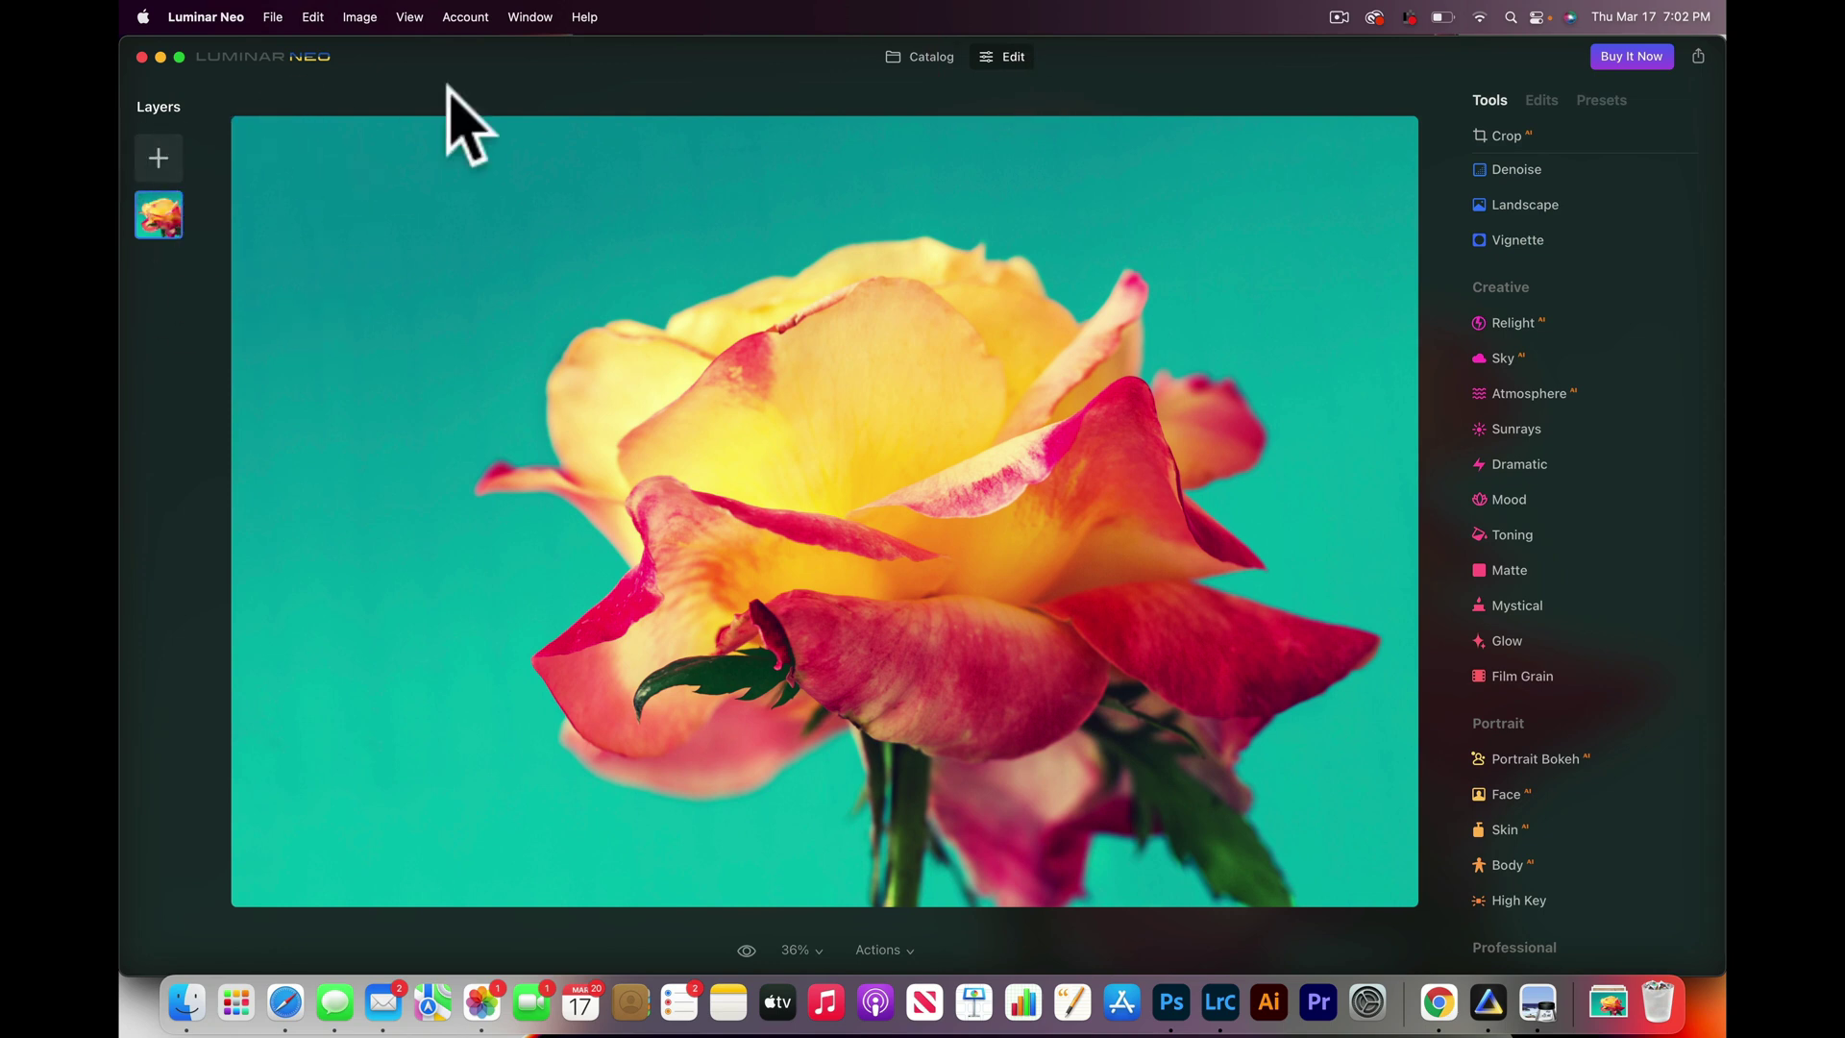
left_click(160, 158)
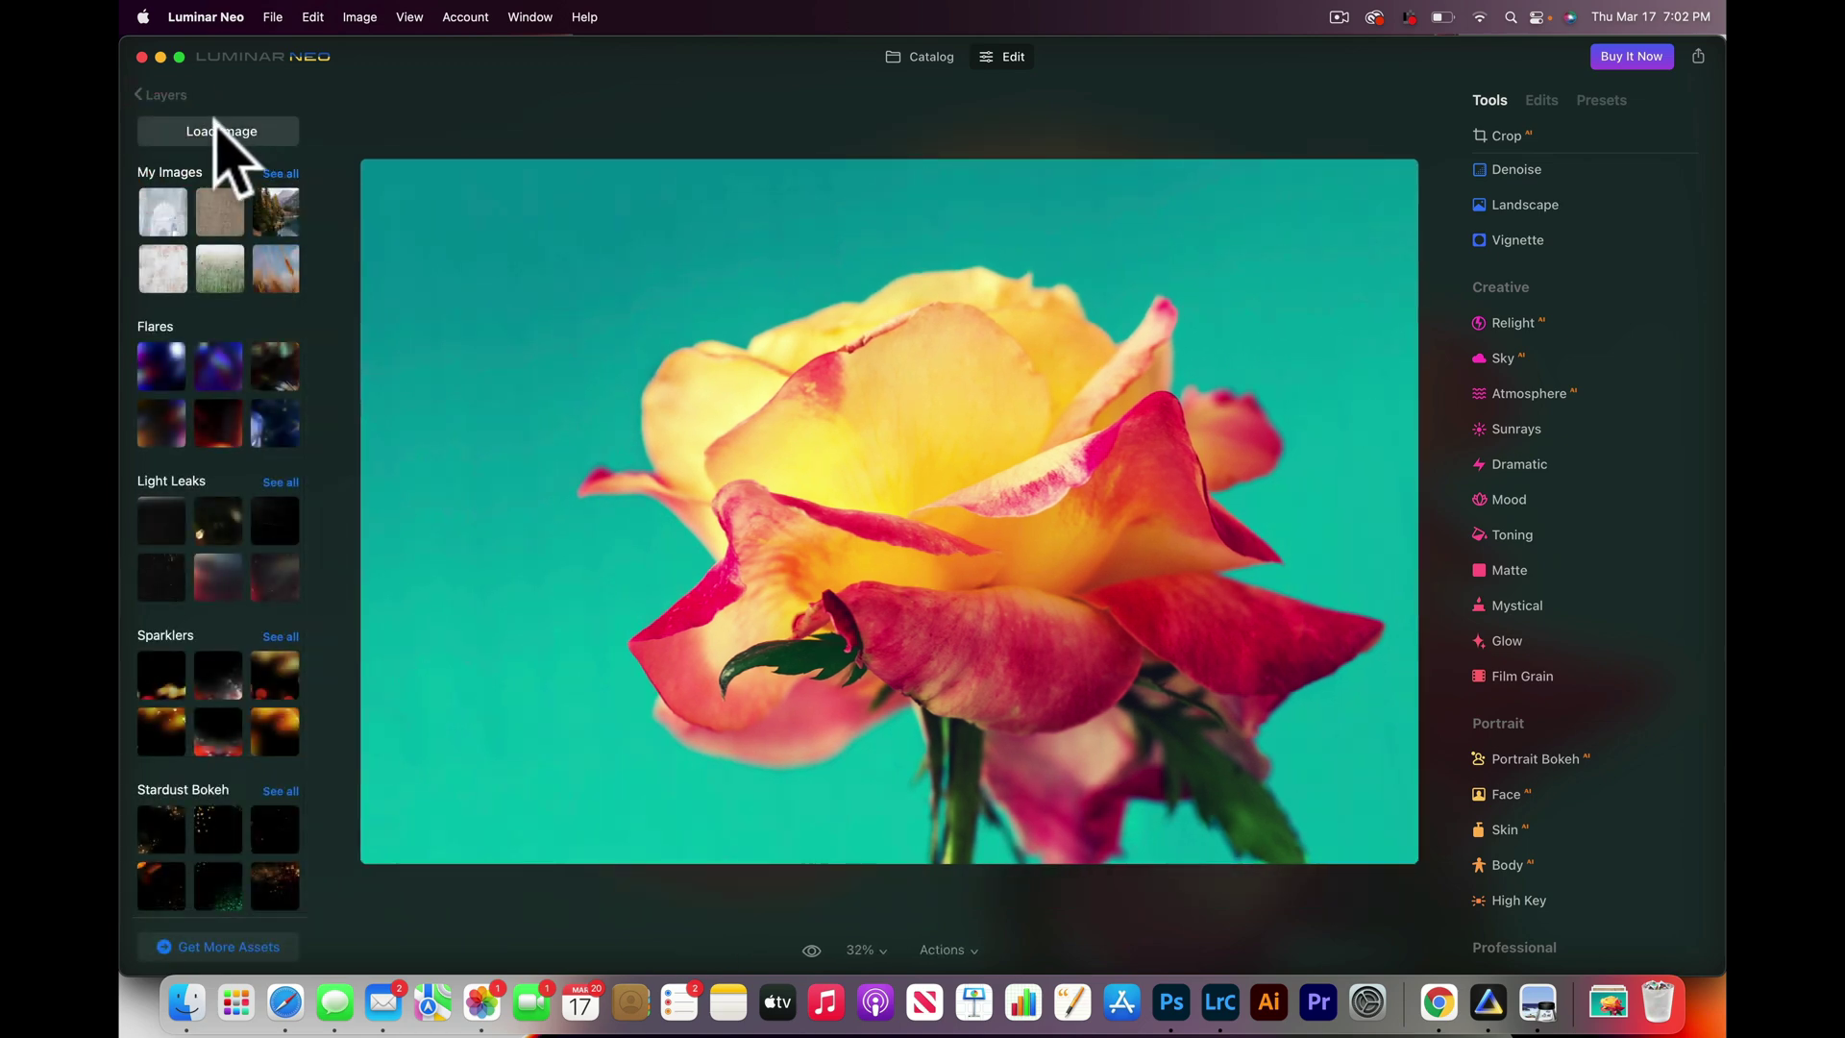
left_click(223, 135)
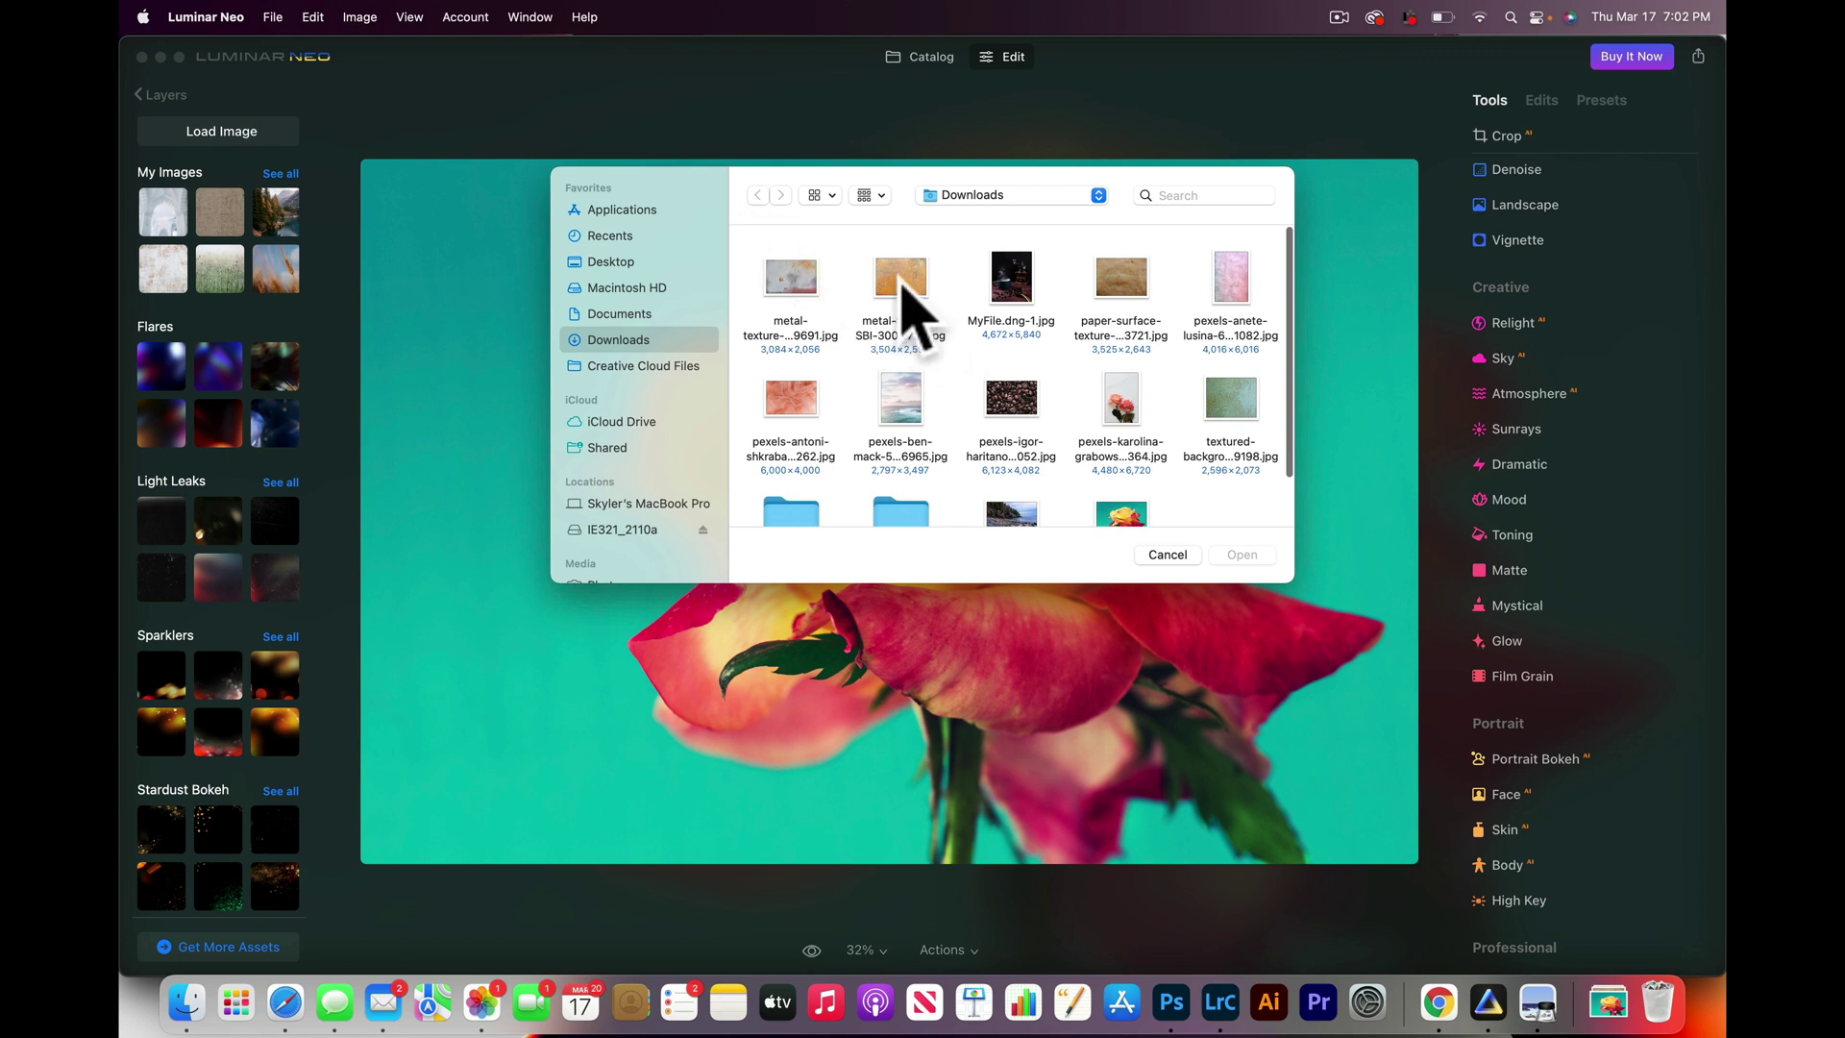
left_click(901, 276)
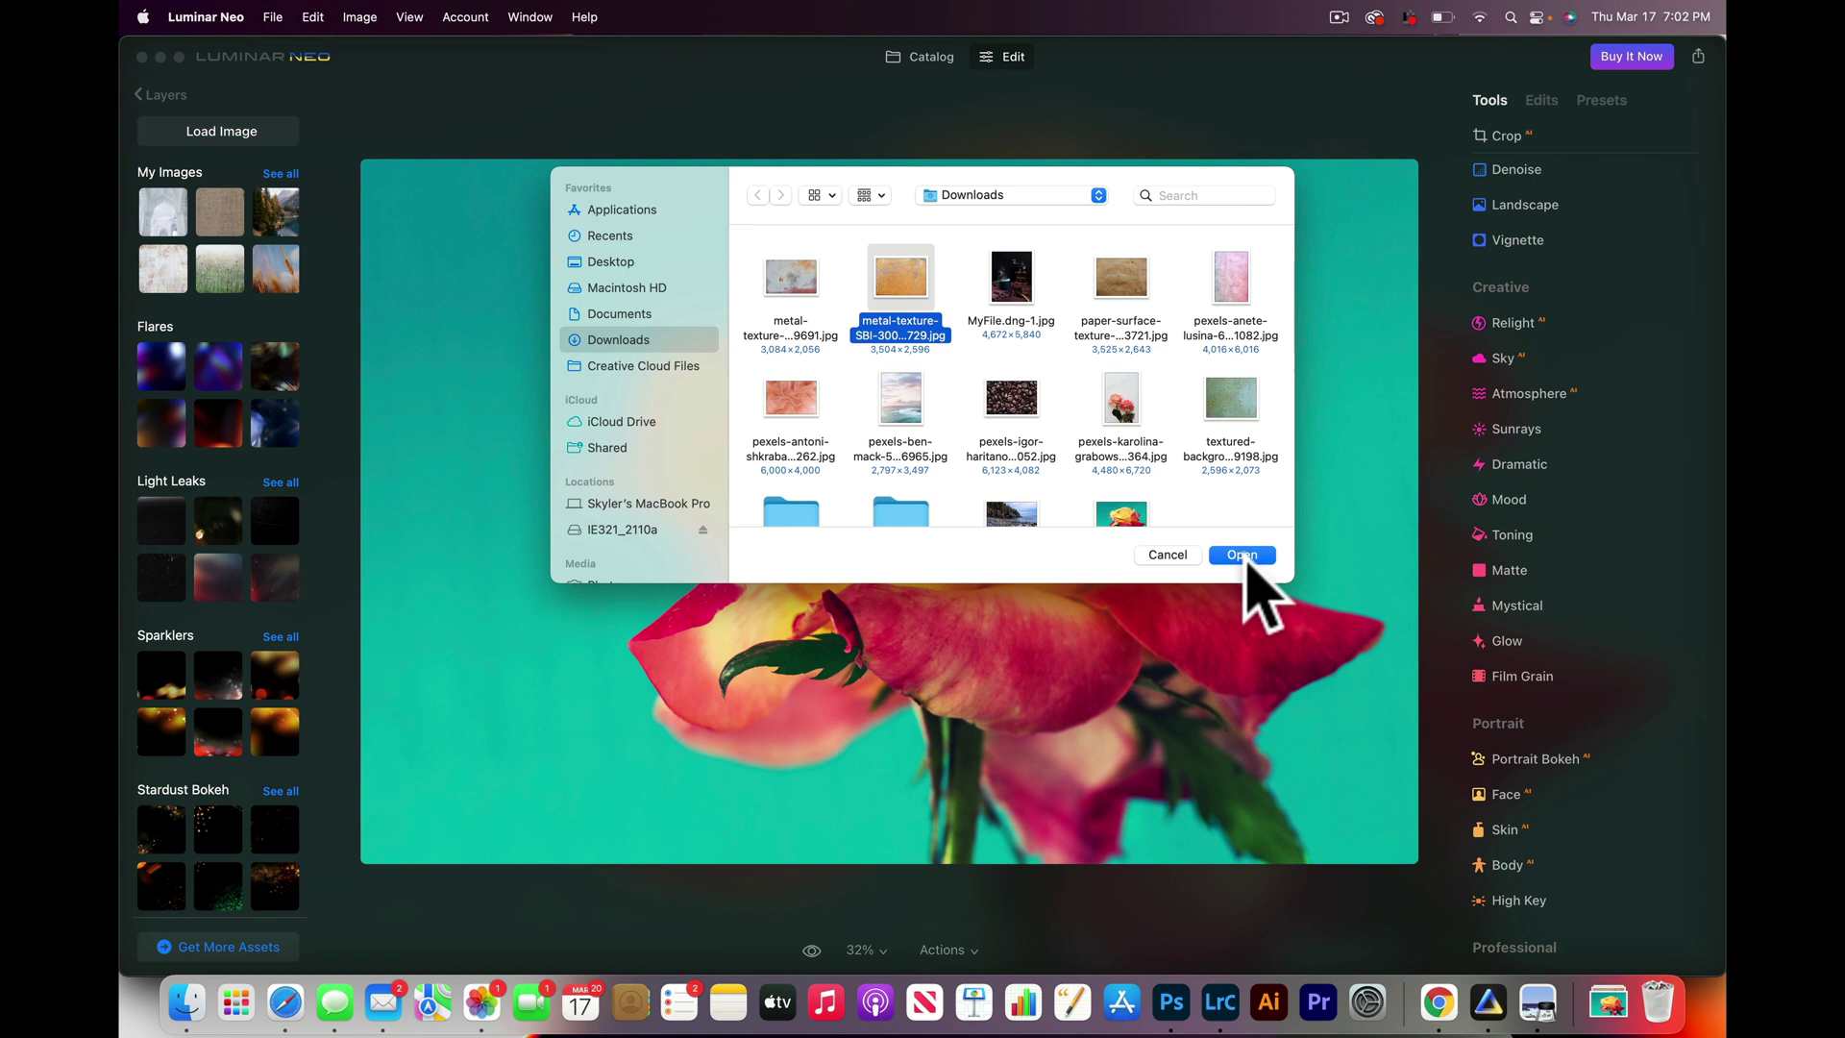
left_click(1248, 558)
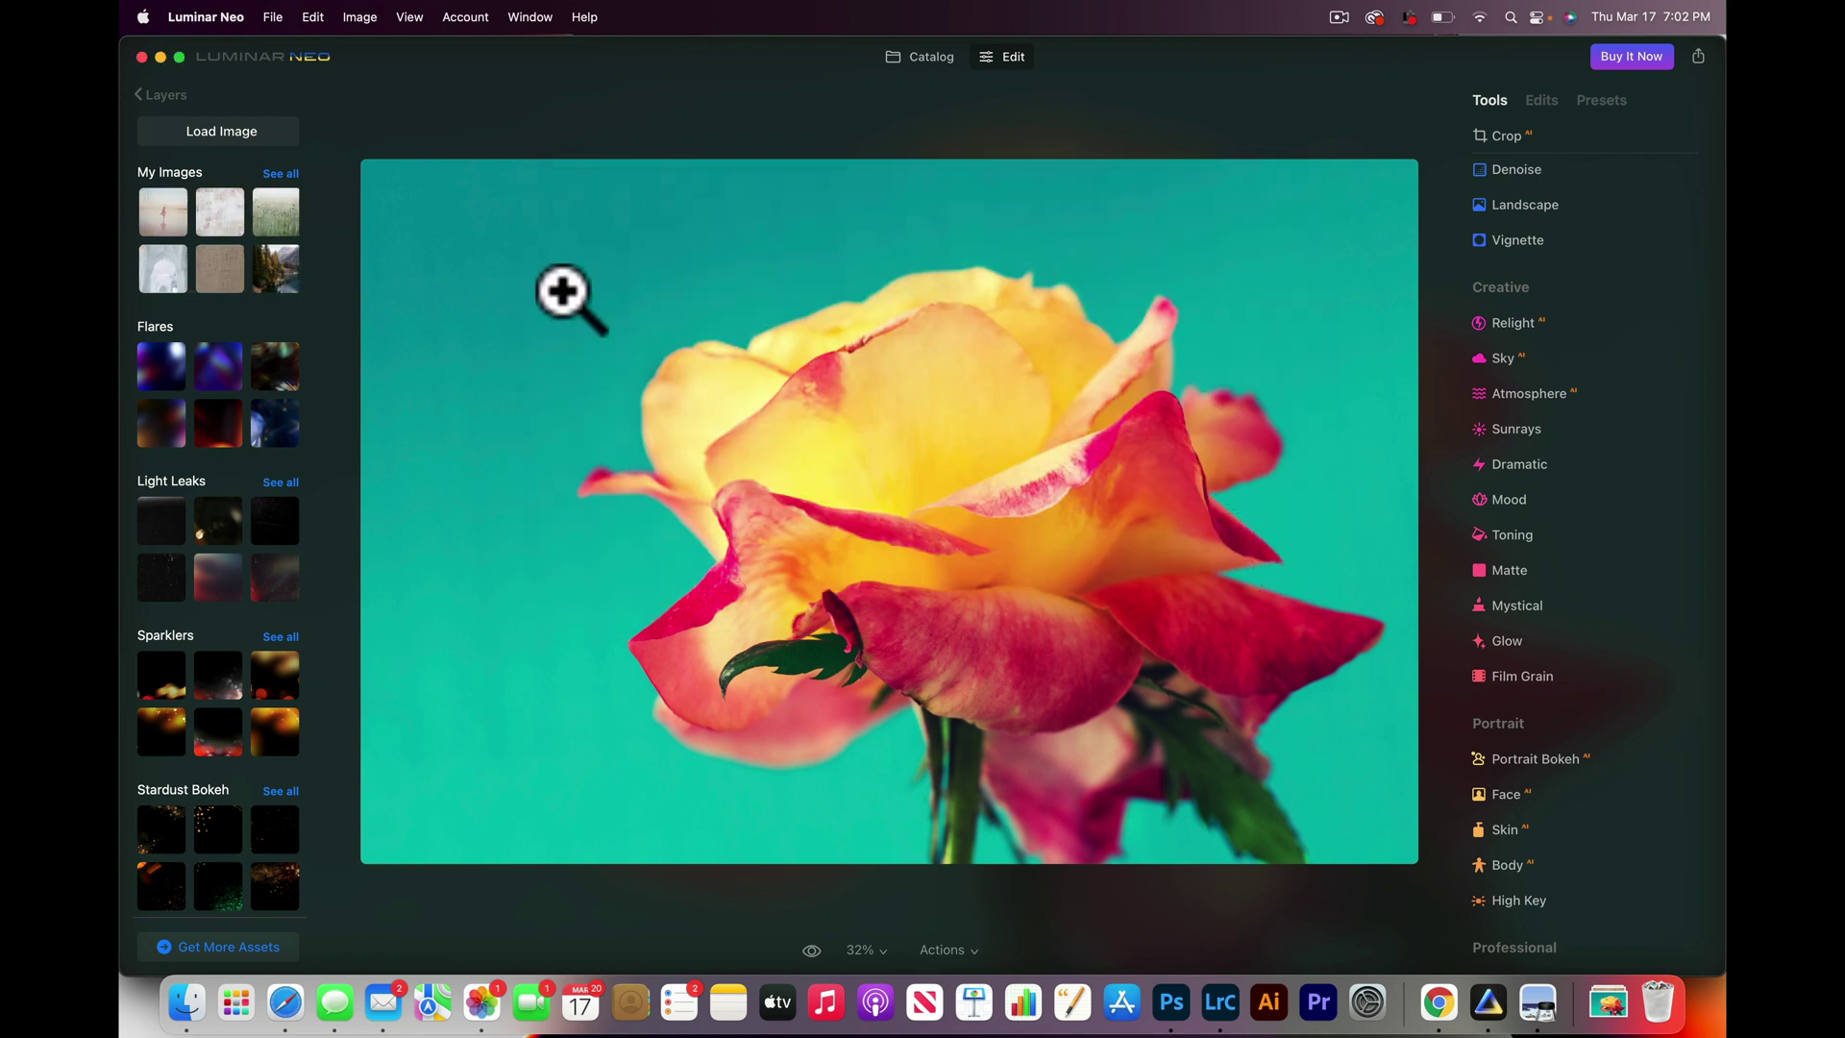
mouse_move(231, 252)
scroll(230, 252, "left", 2)
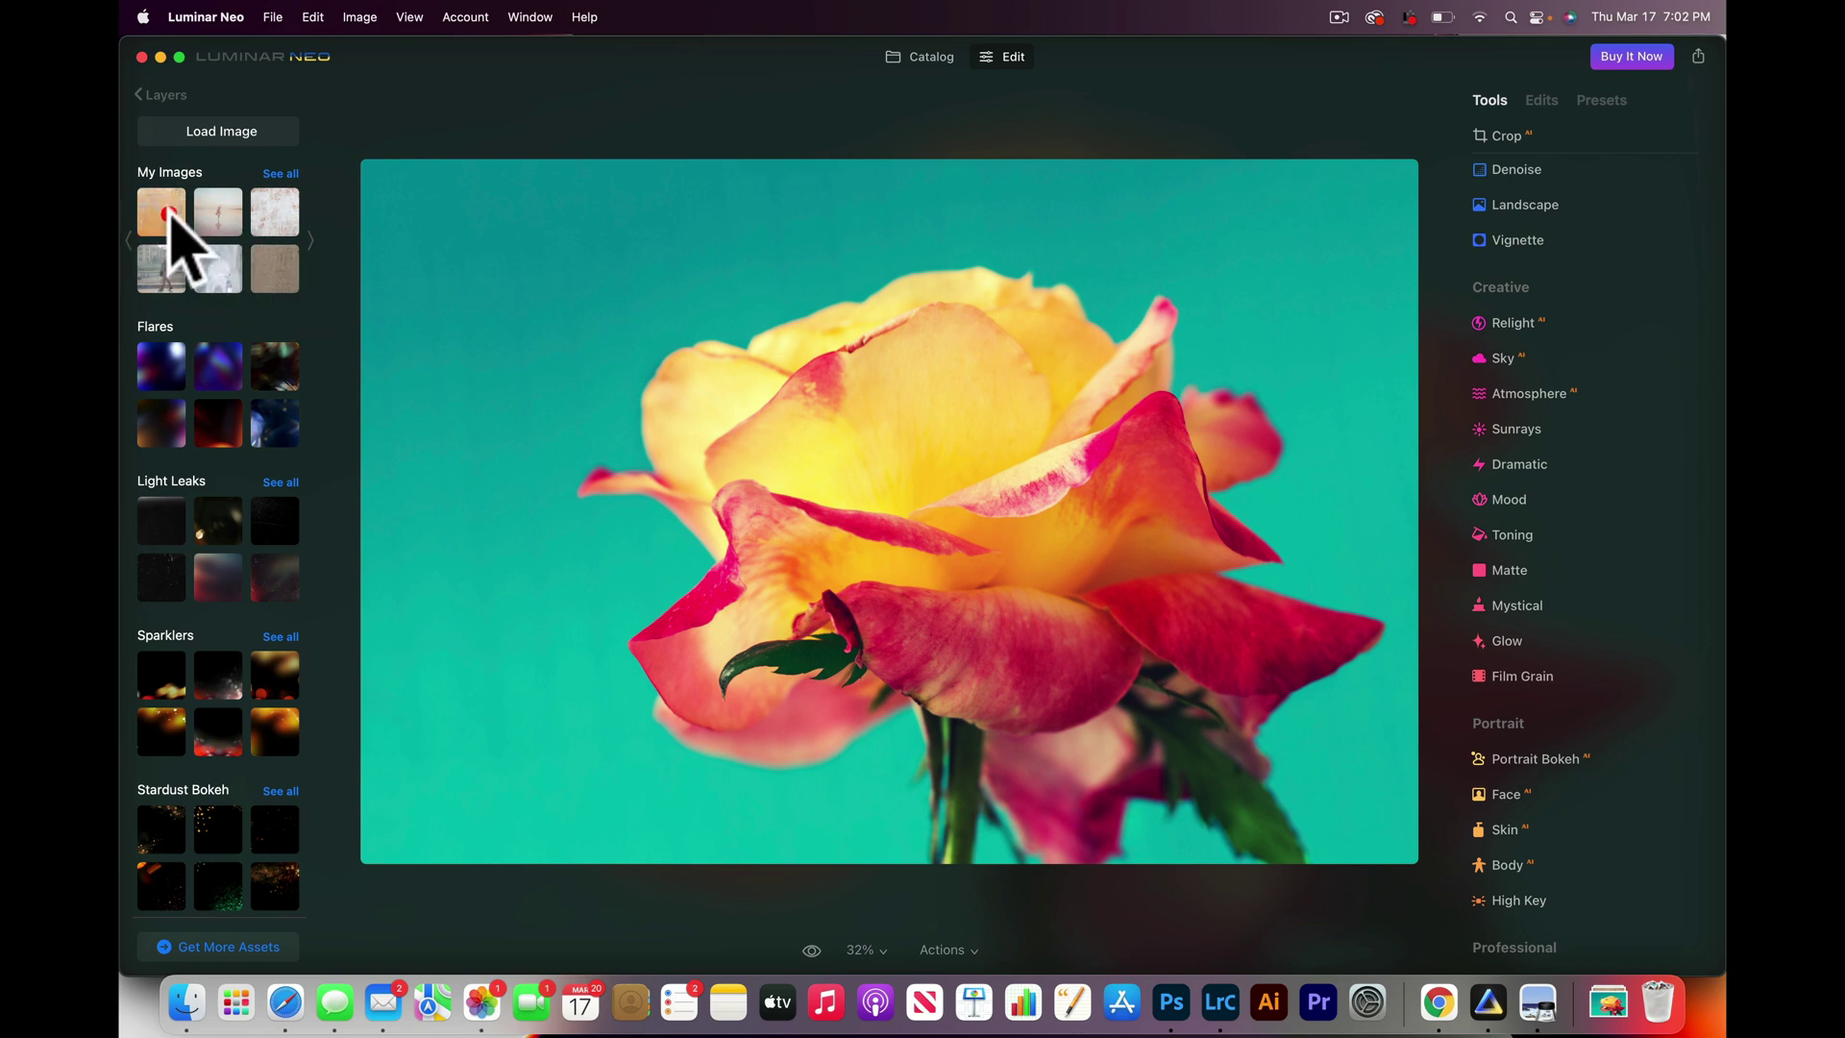
Step: Add the orange texture layer, try Soft Light and Multiply, then leave it Overlay at 0 opacity
left_click(171, 213)
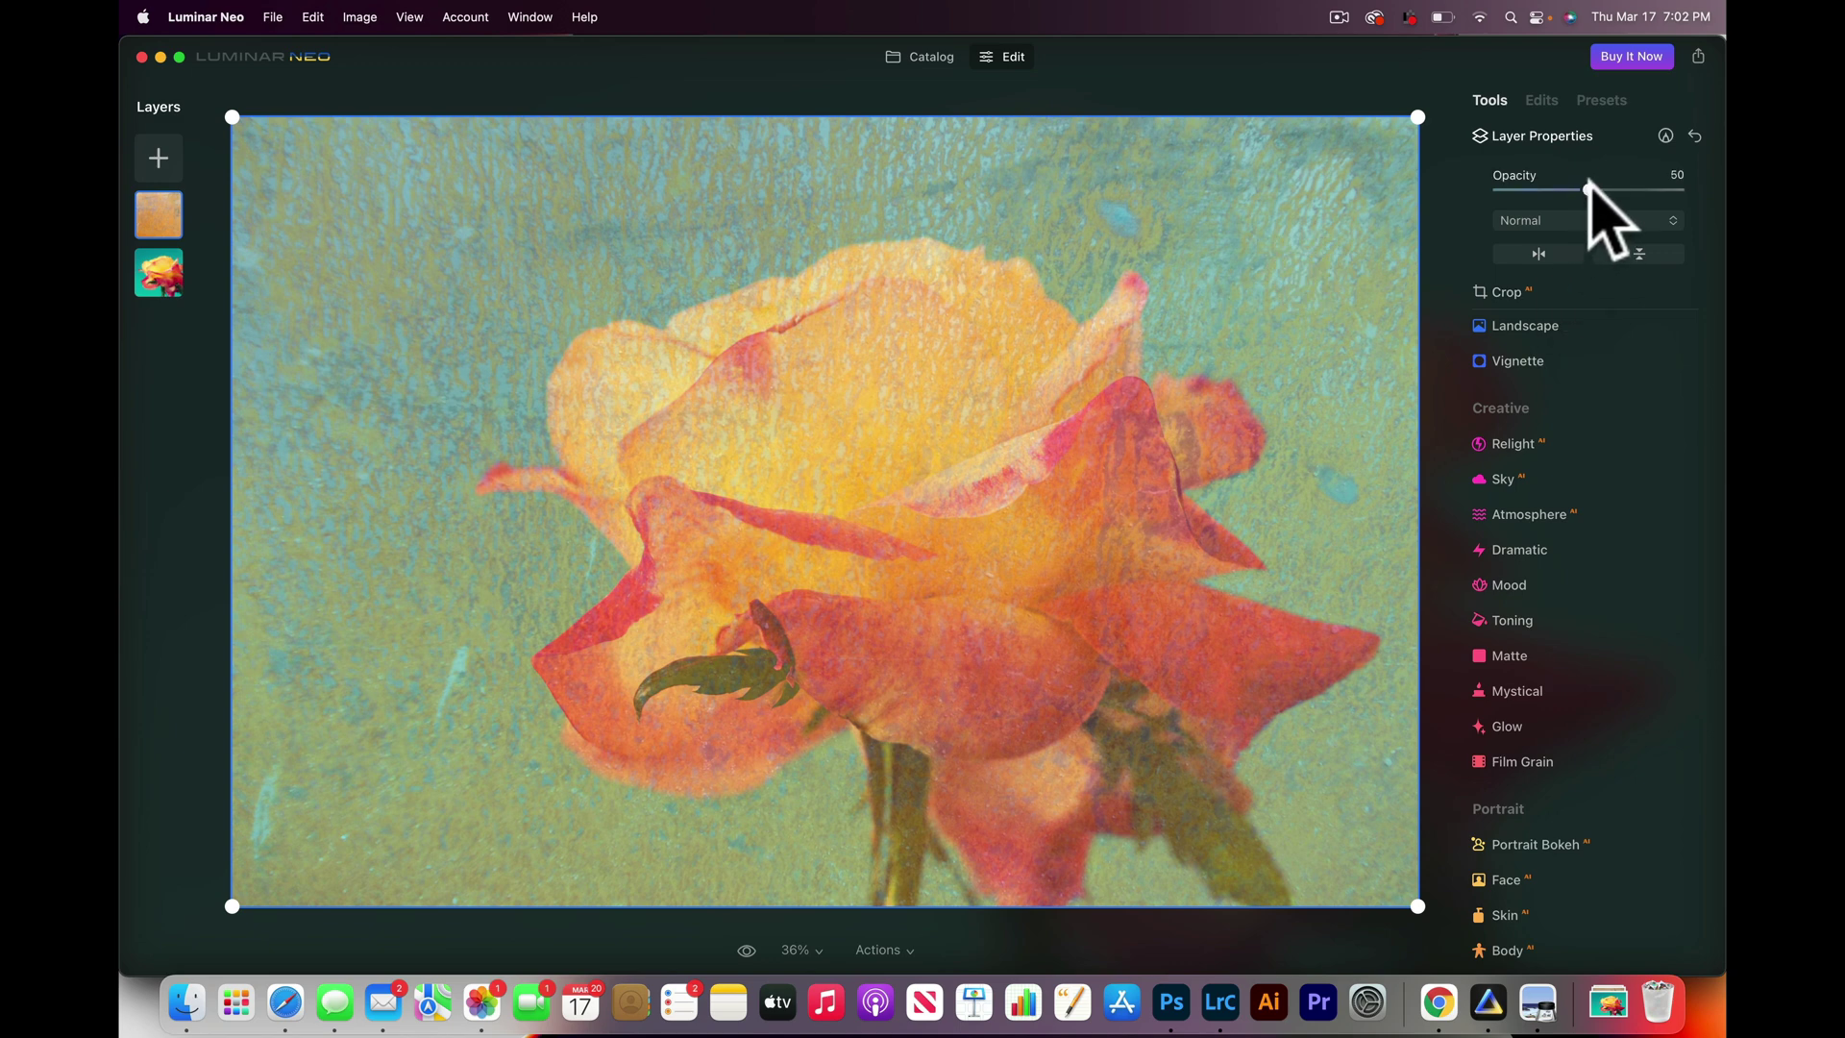
left_click_drag(1587, 189, 1700, 179)
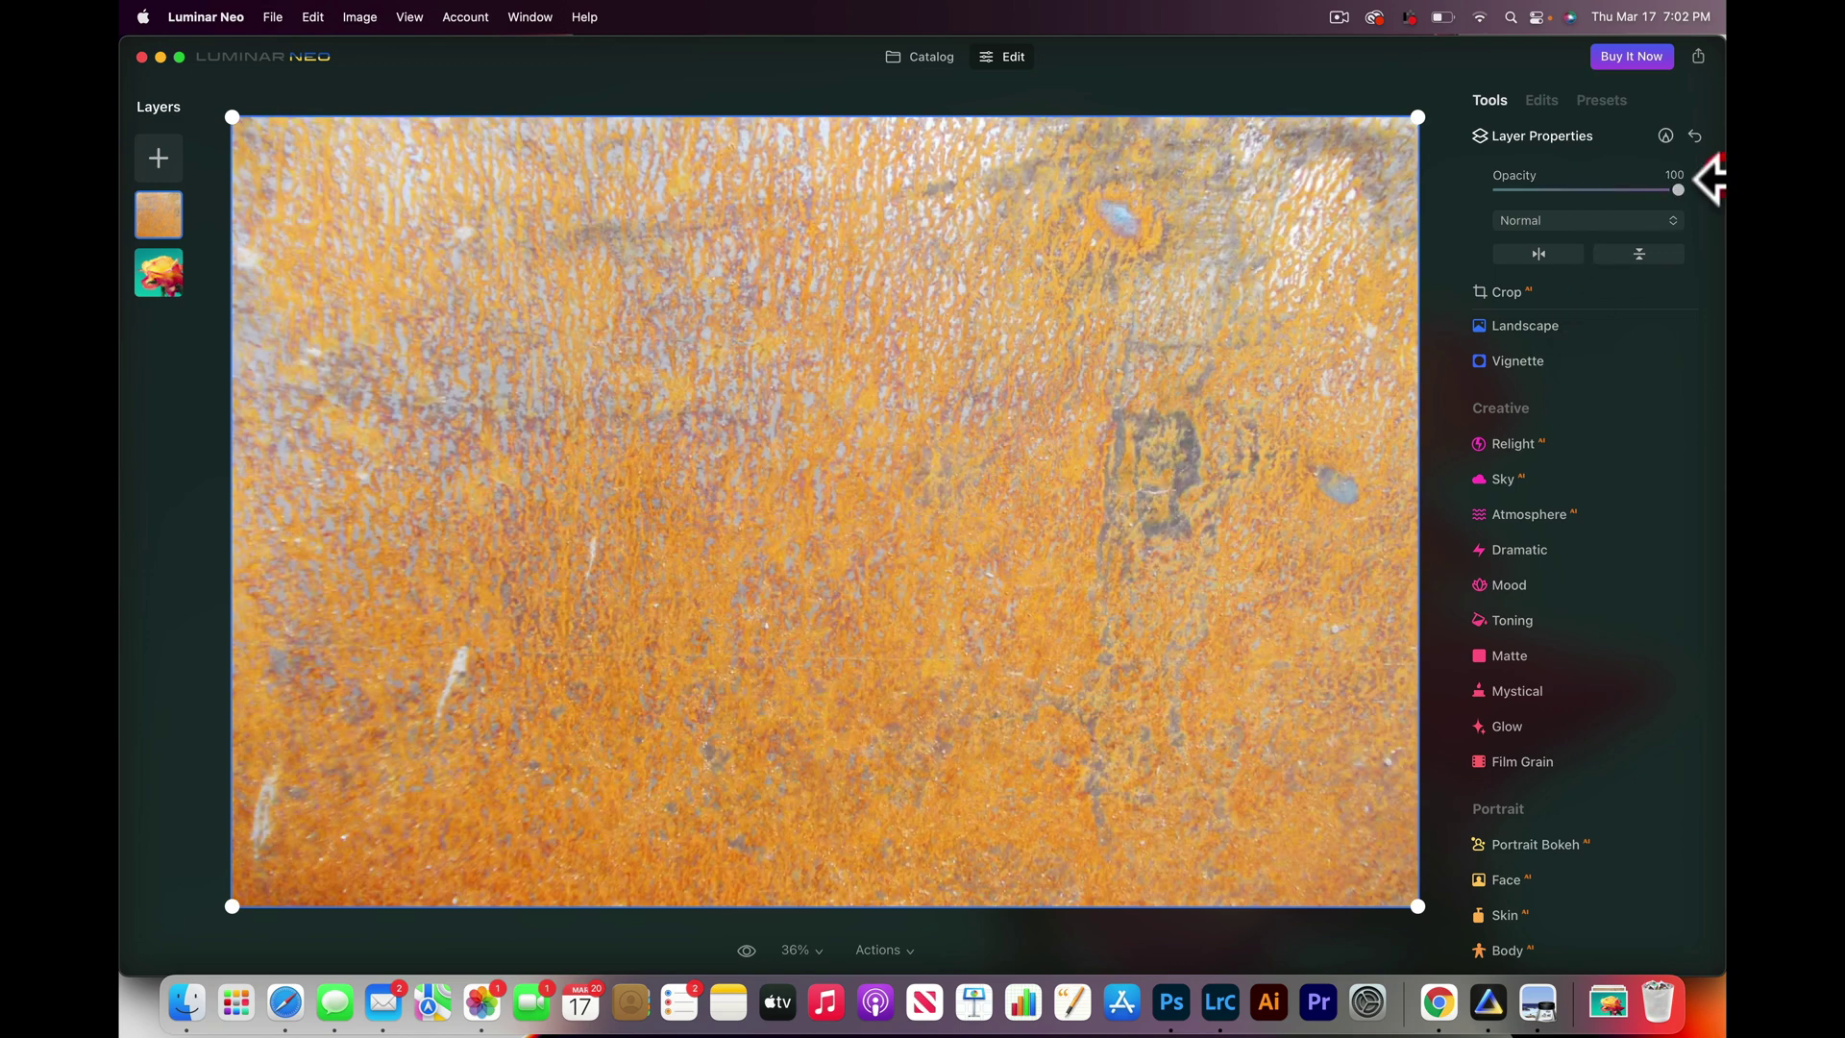
left_click(1573, 221)
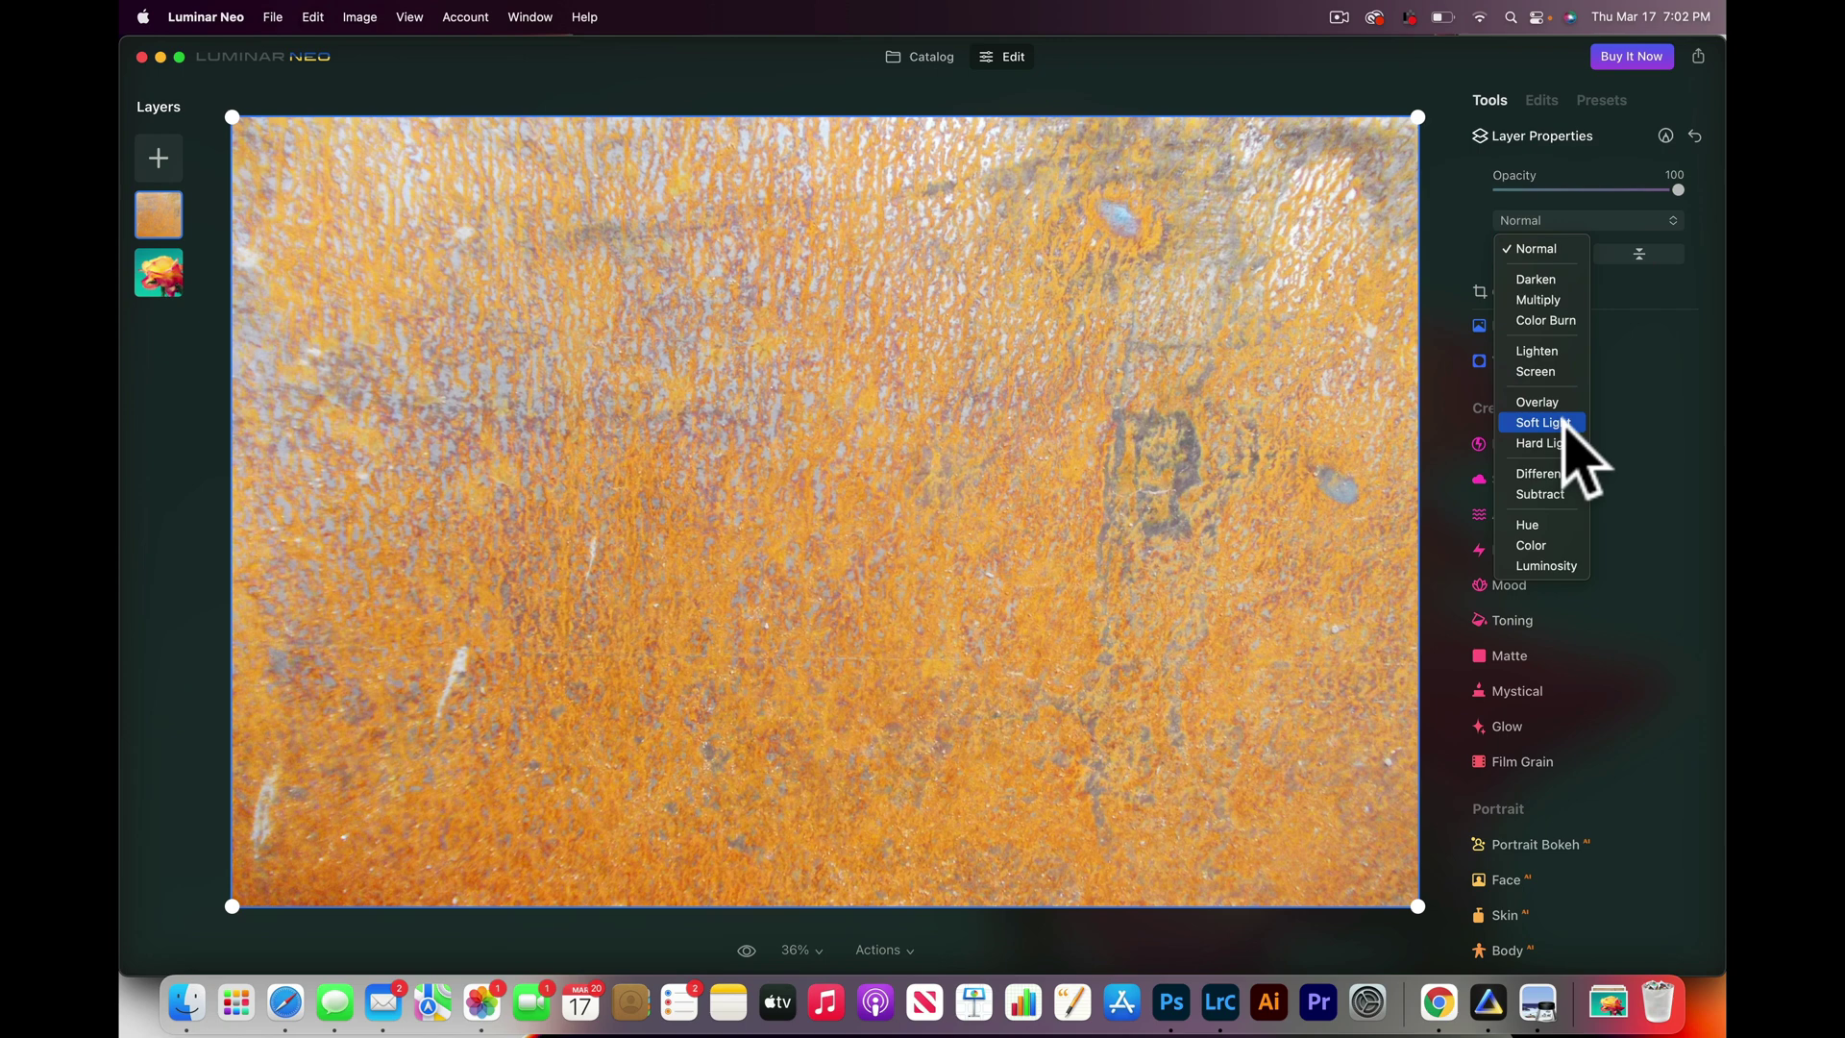
left_click(1541, 423)
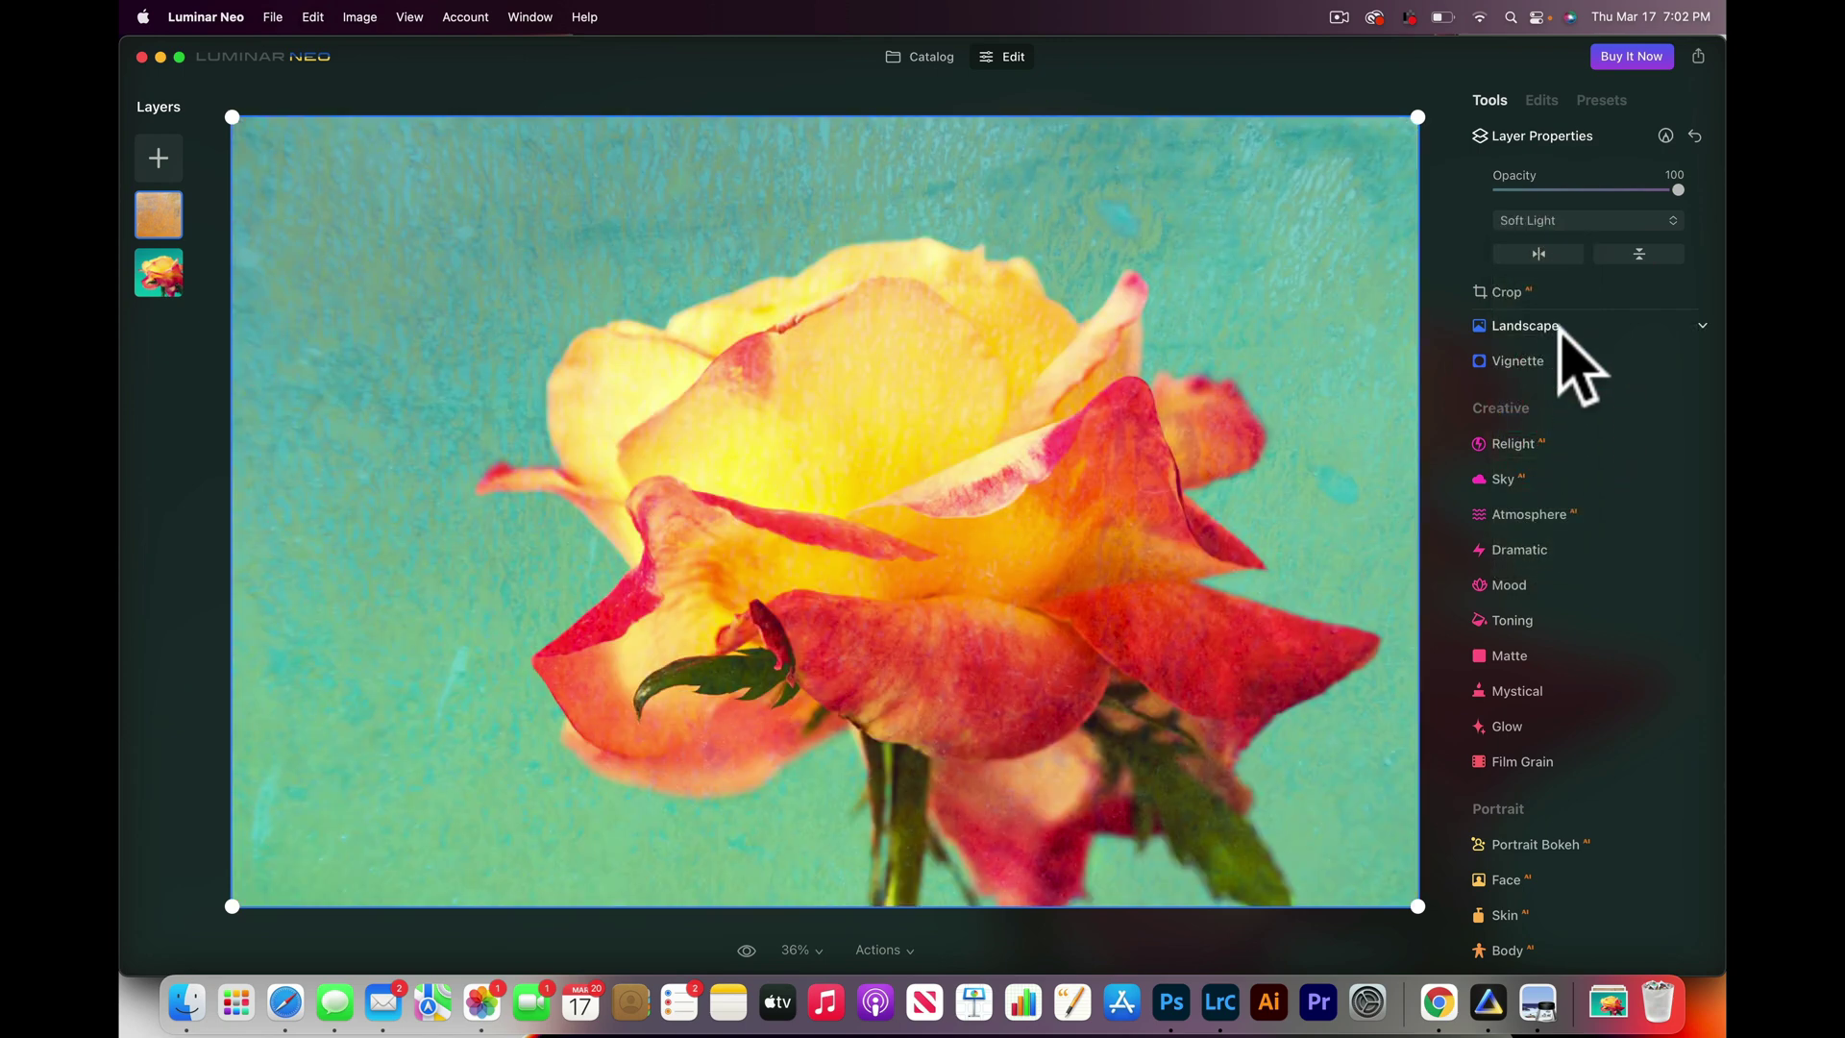
left_click(1557, 222)
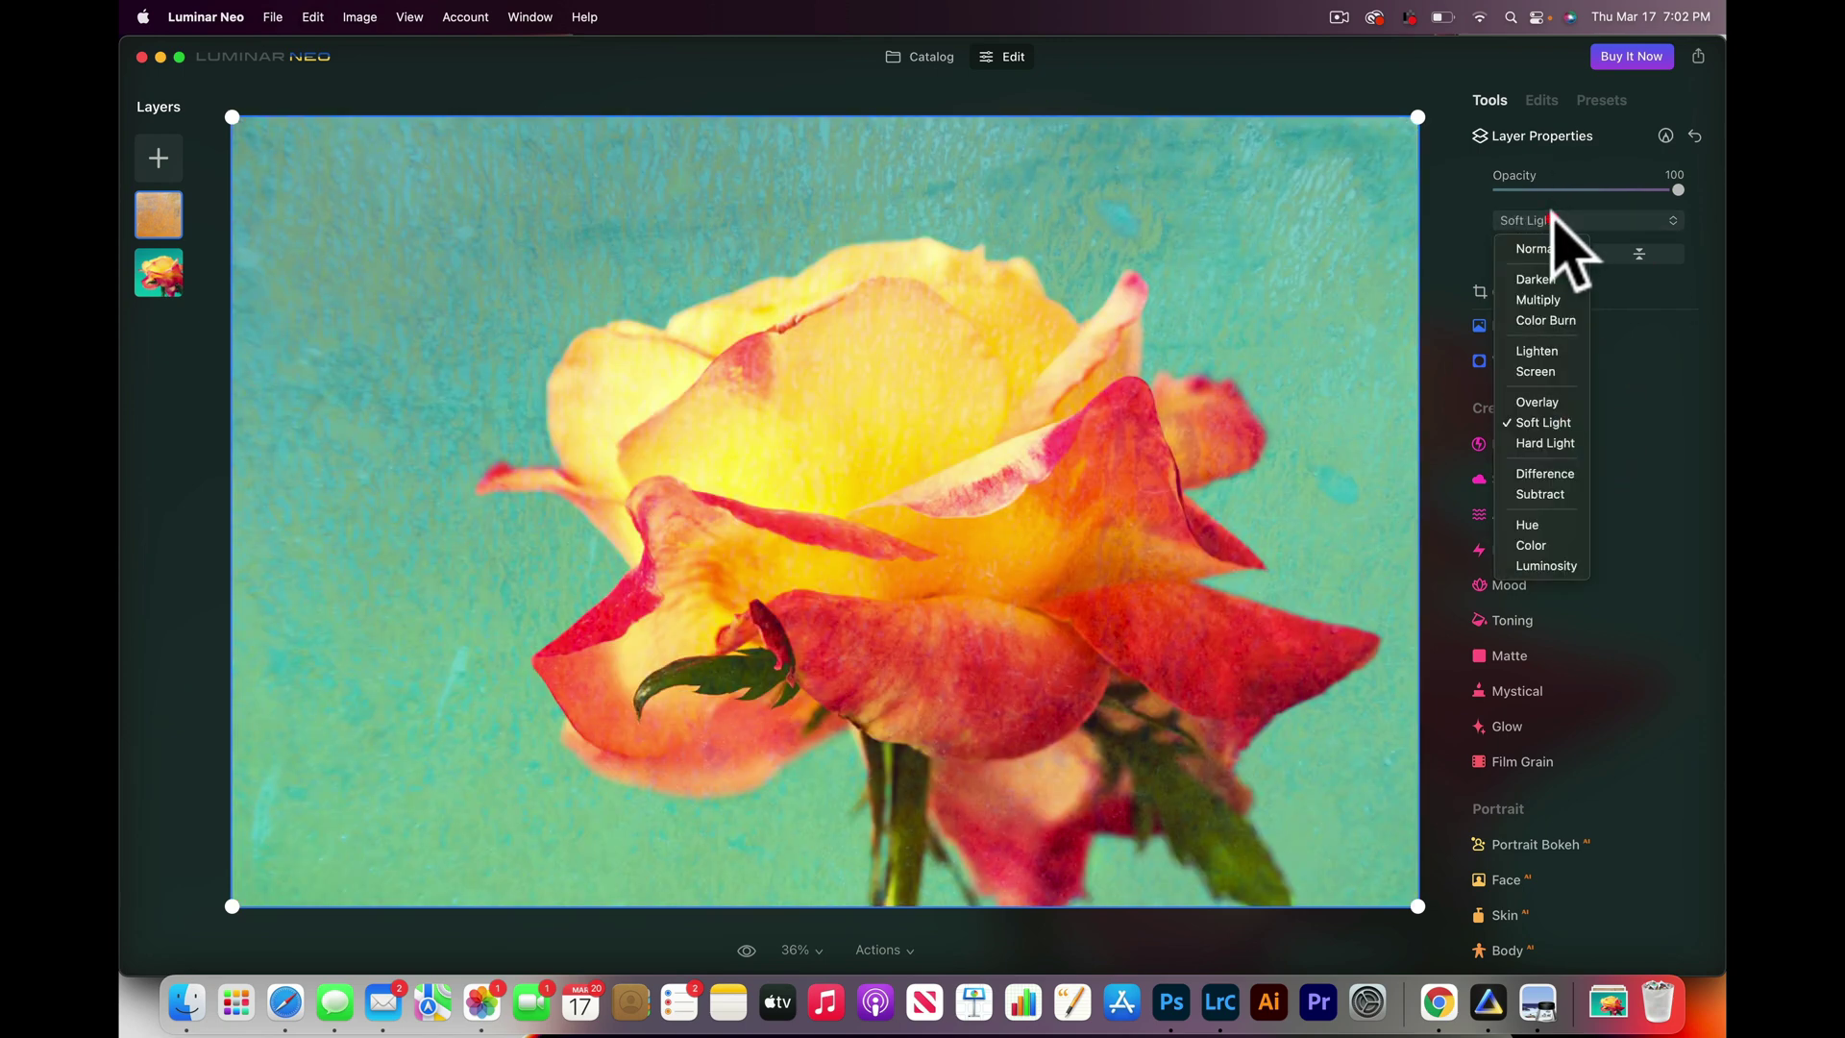
left_click(1544, 299)
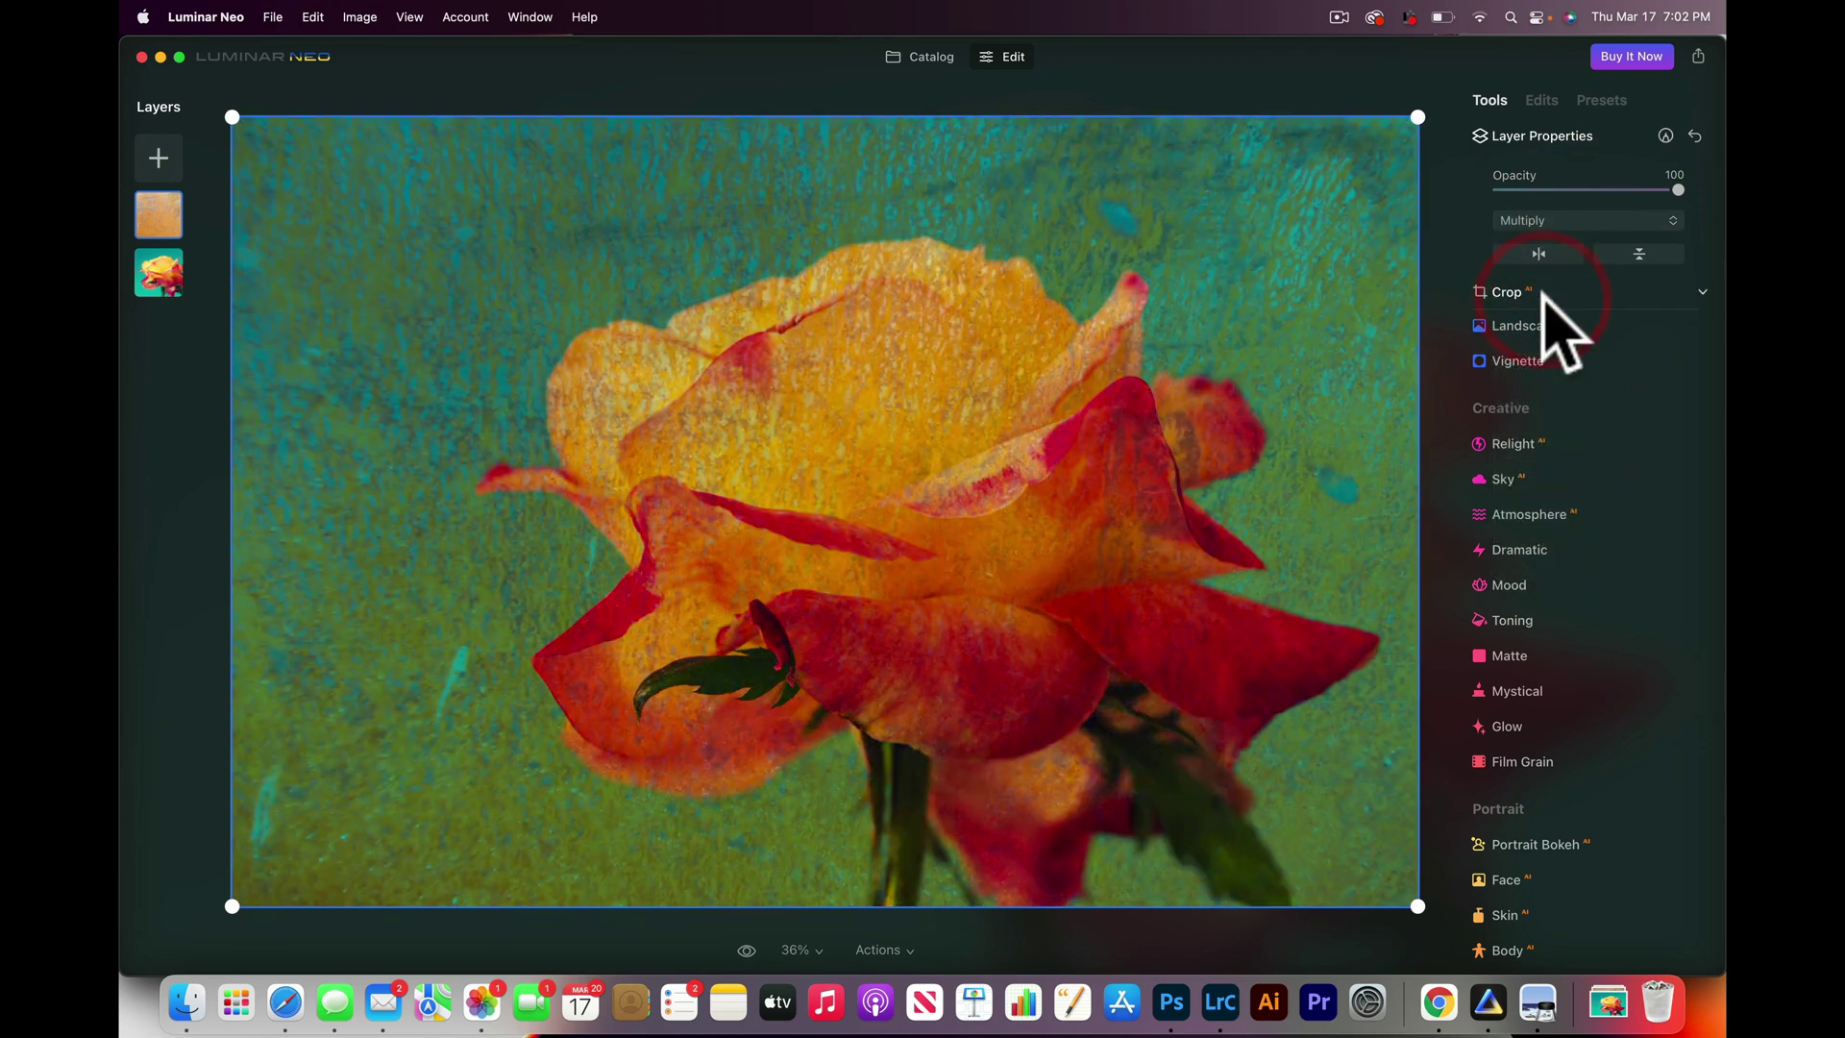
left_click(1547, 223)
left_click(1541, 401)
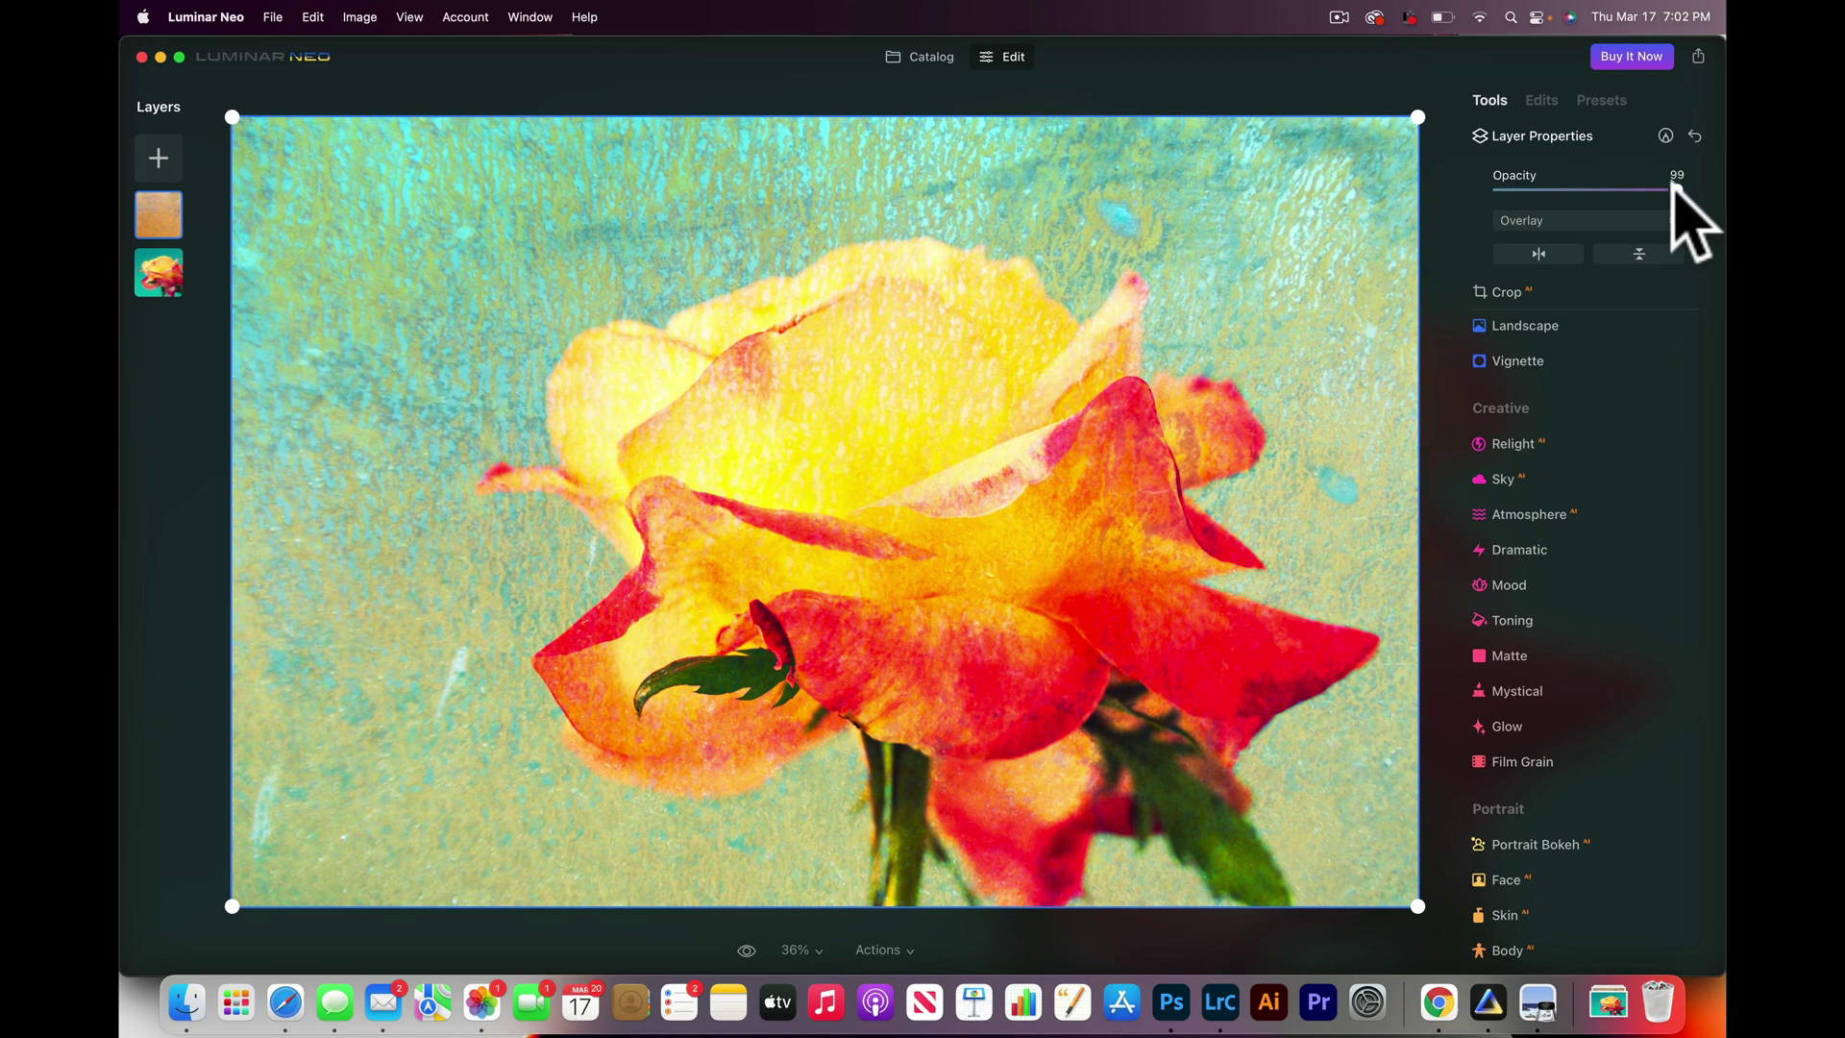
left_click_drag(1669, 188, 1459, 183)
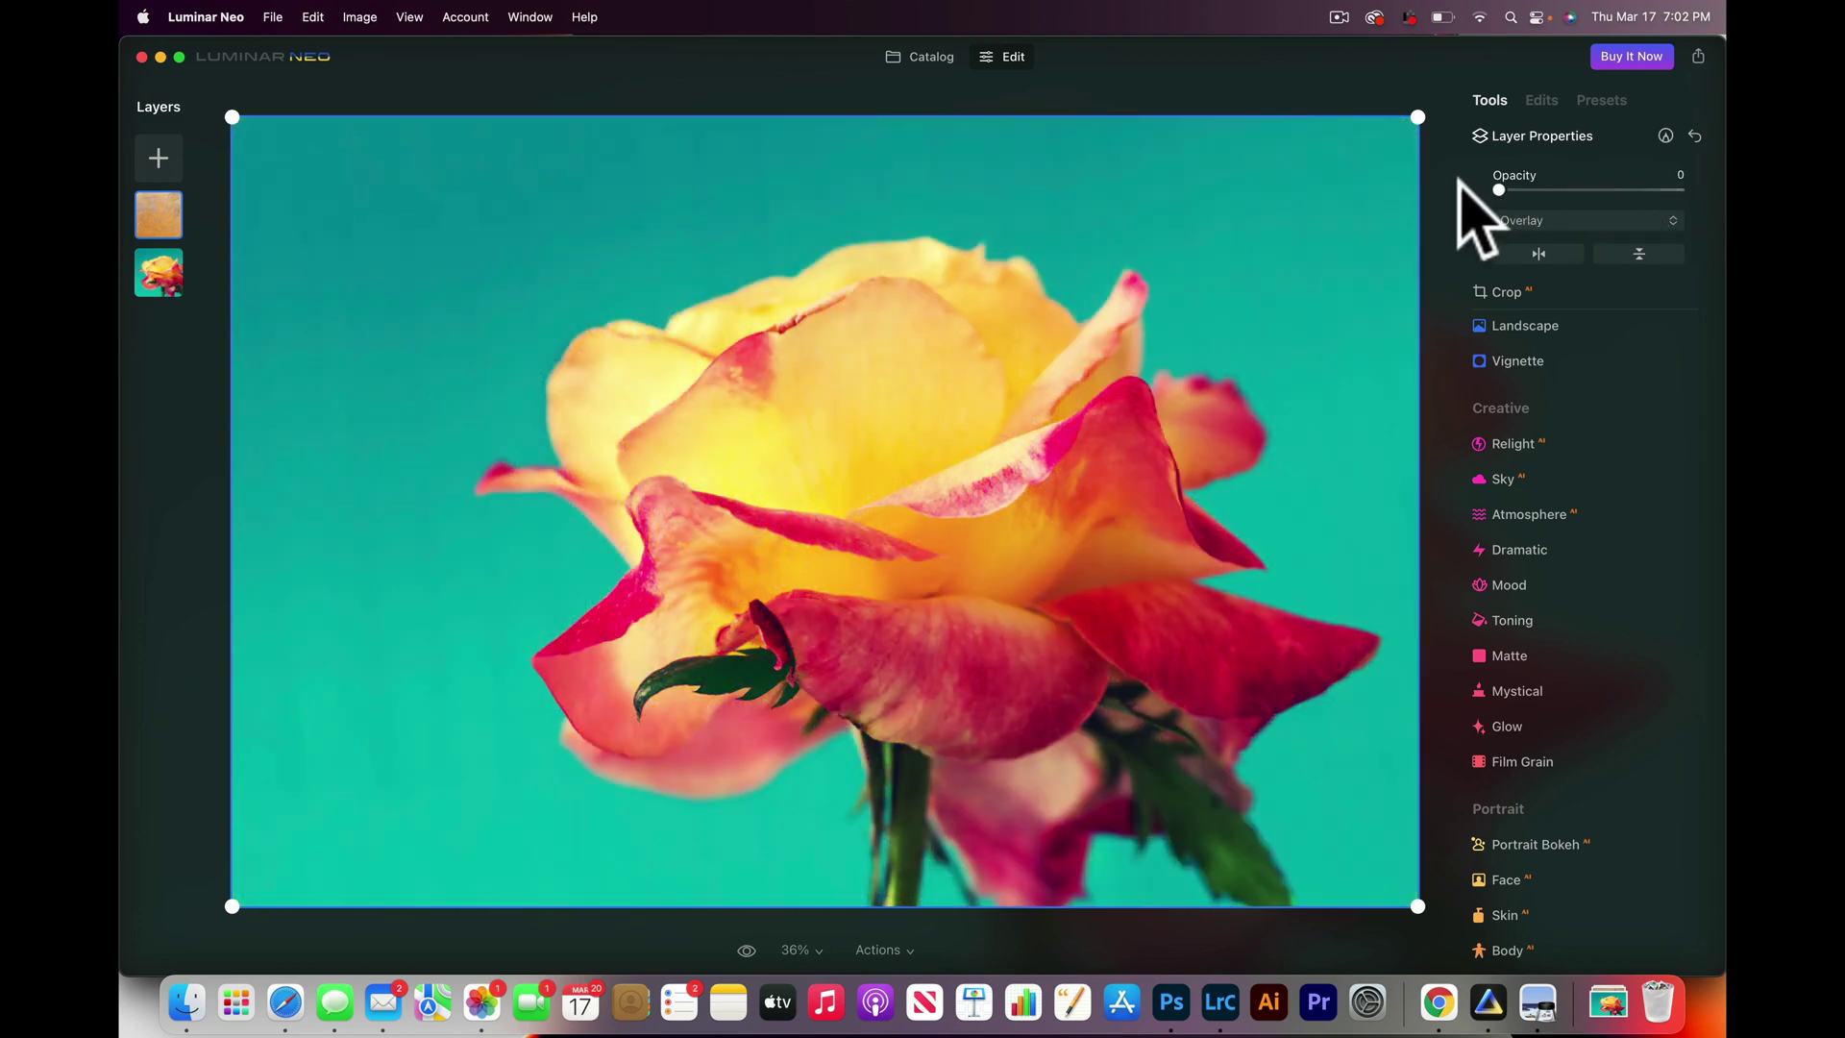
Step: Load the grey scratched metal texture from disk and add it as the top layer
left_click(157, 157)
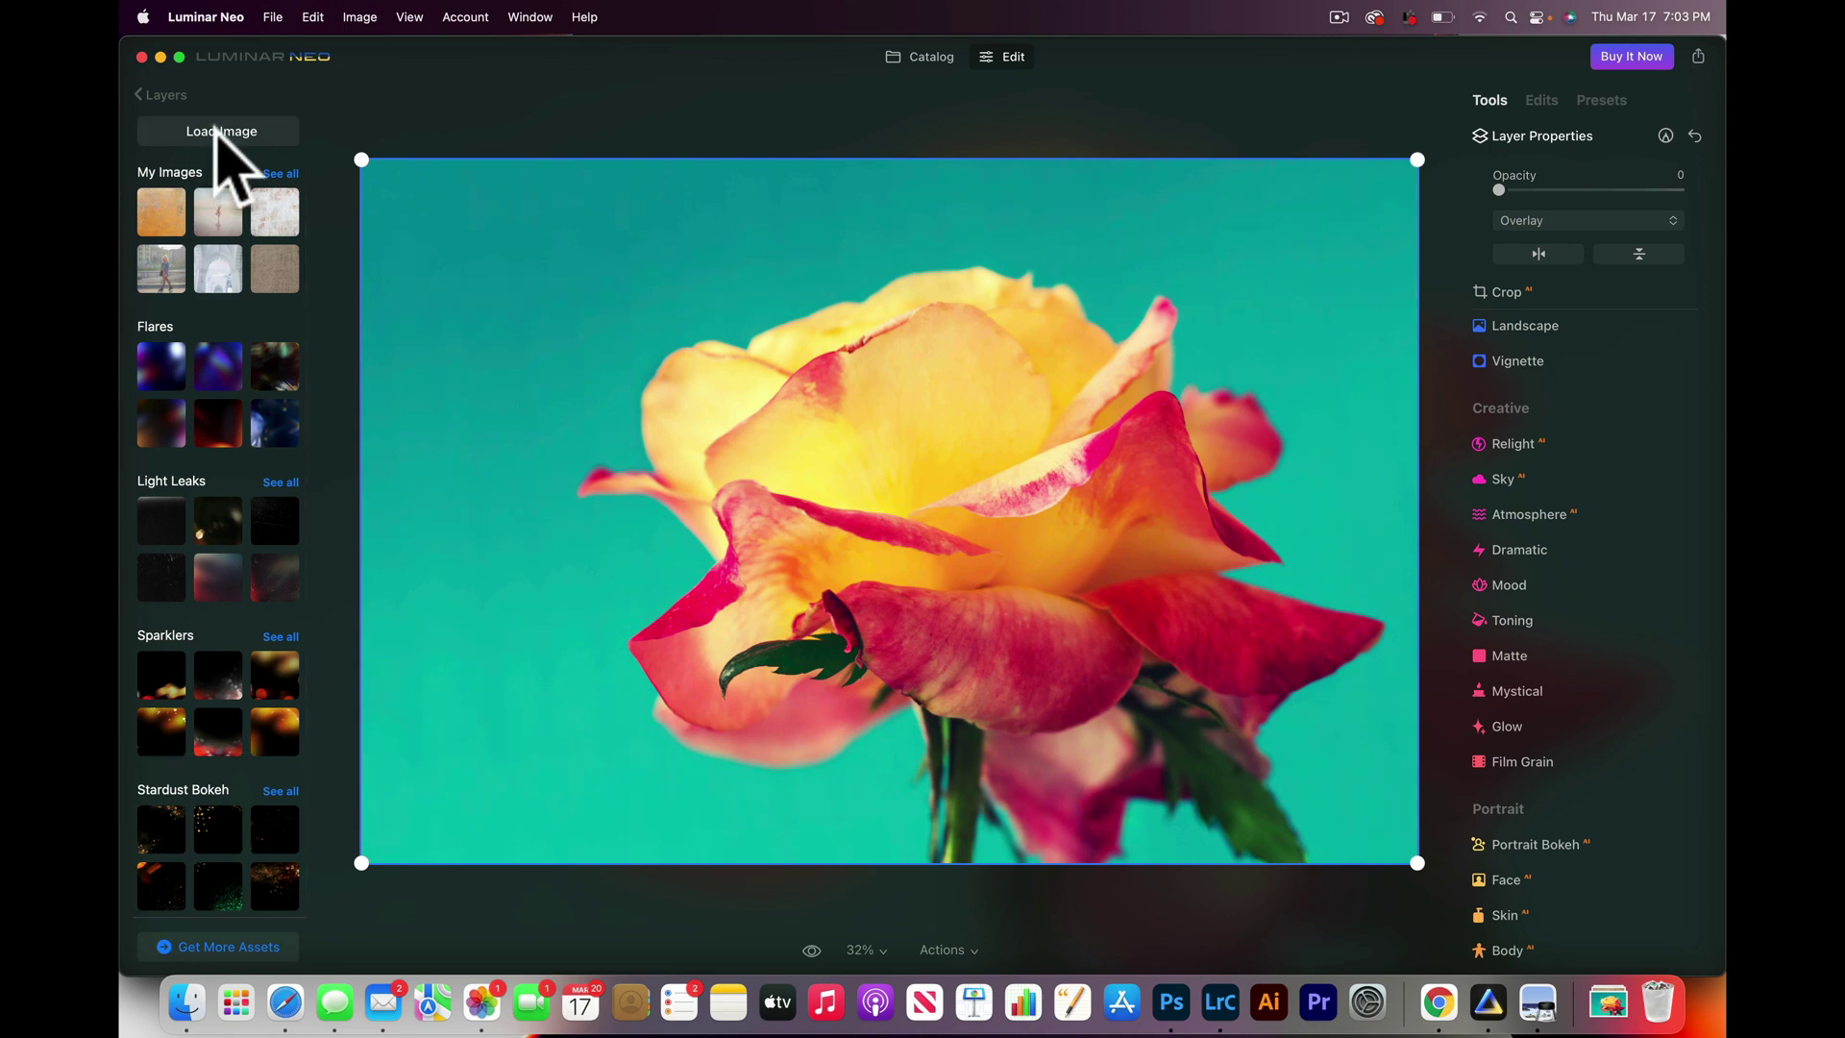
left_click(217, 132)
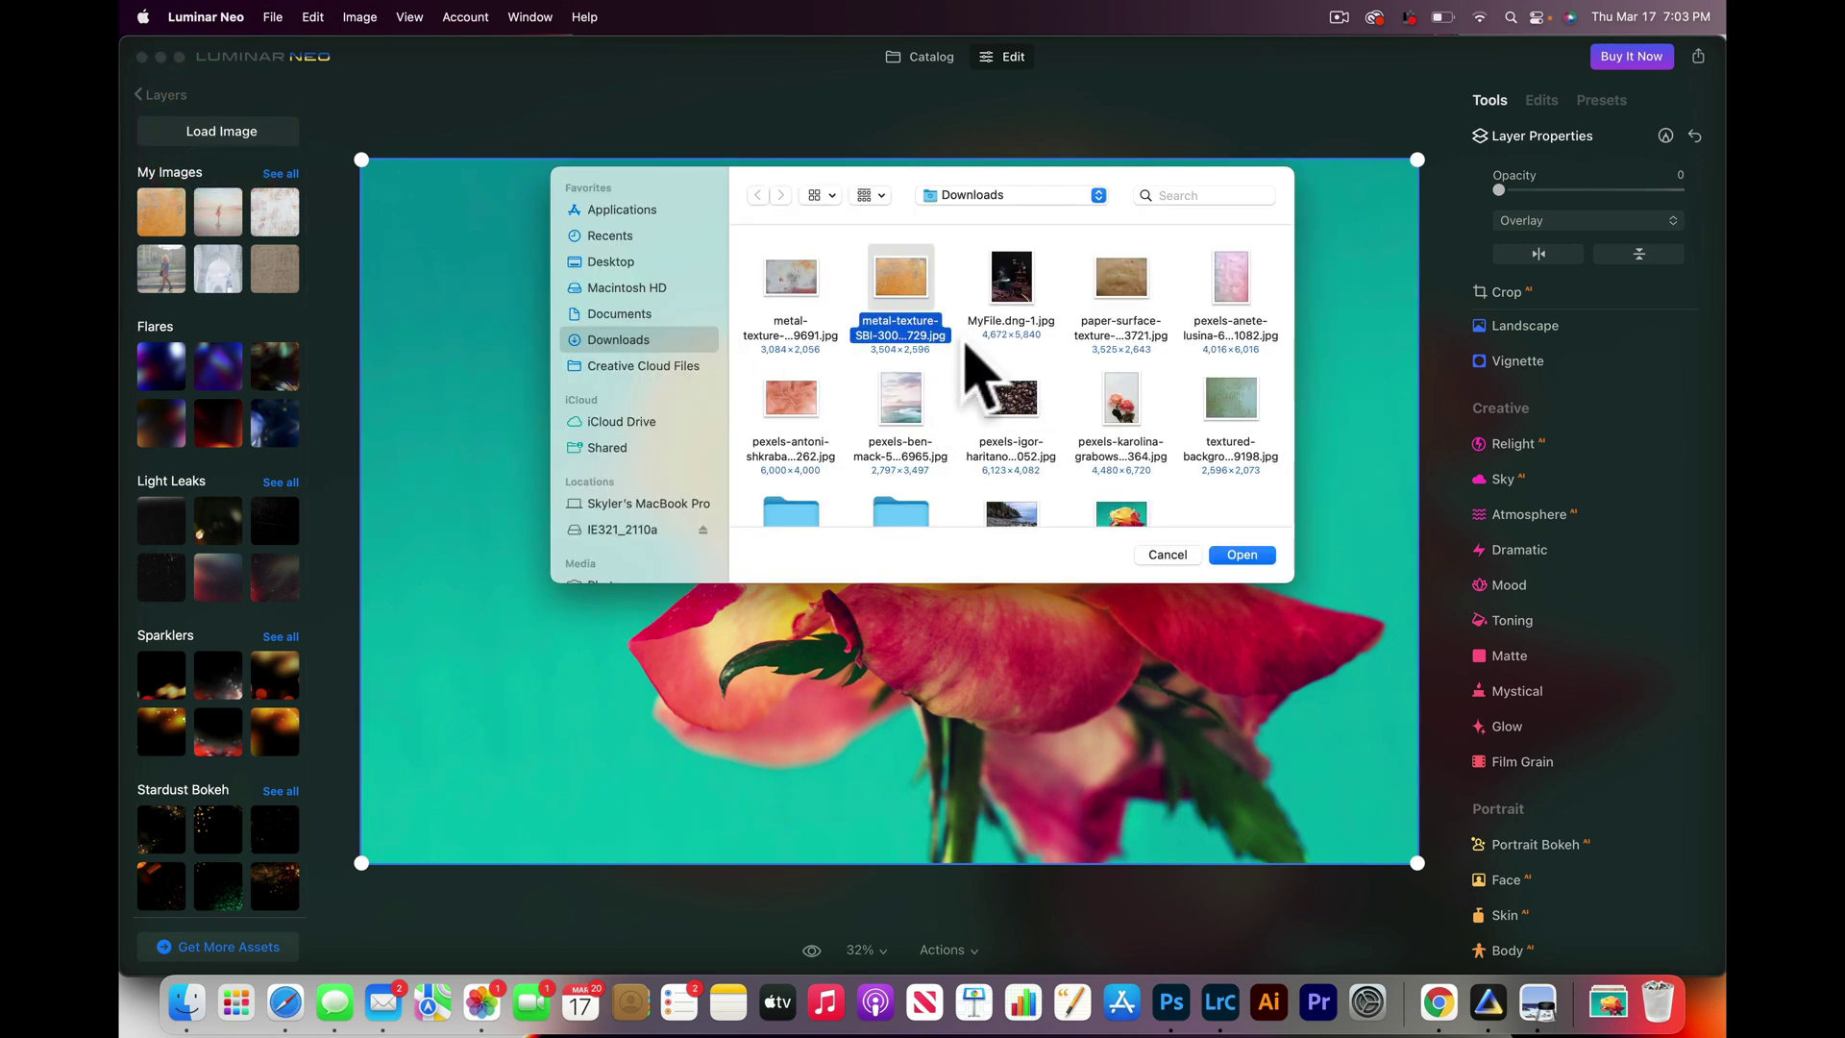
left_click(789, 279)
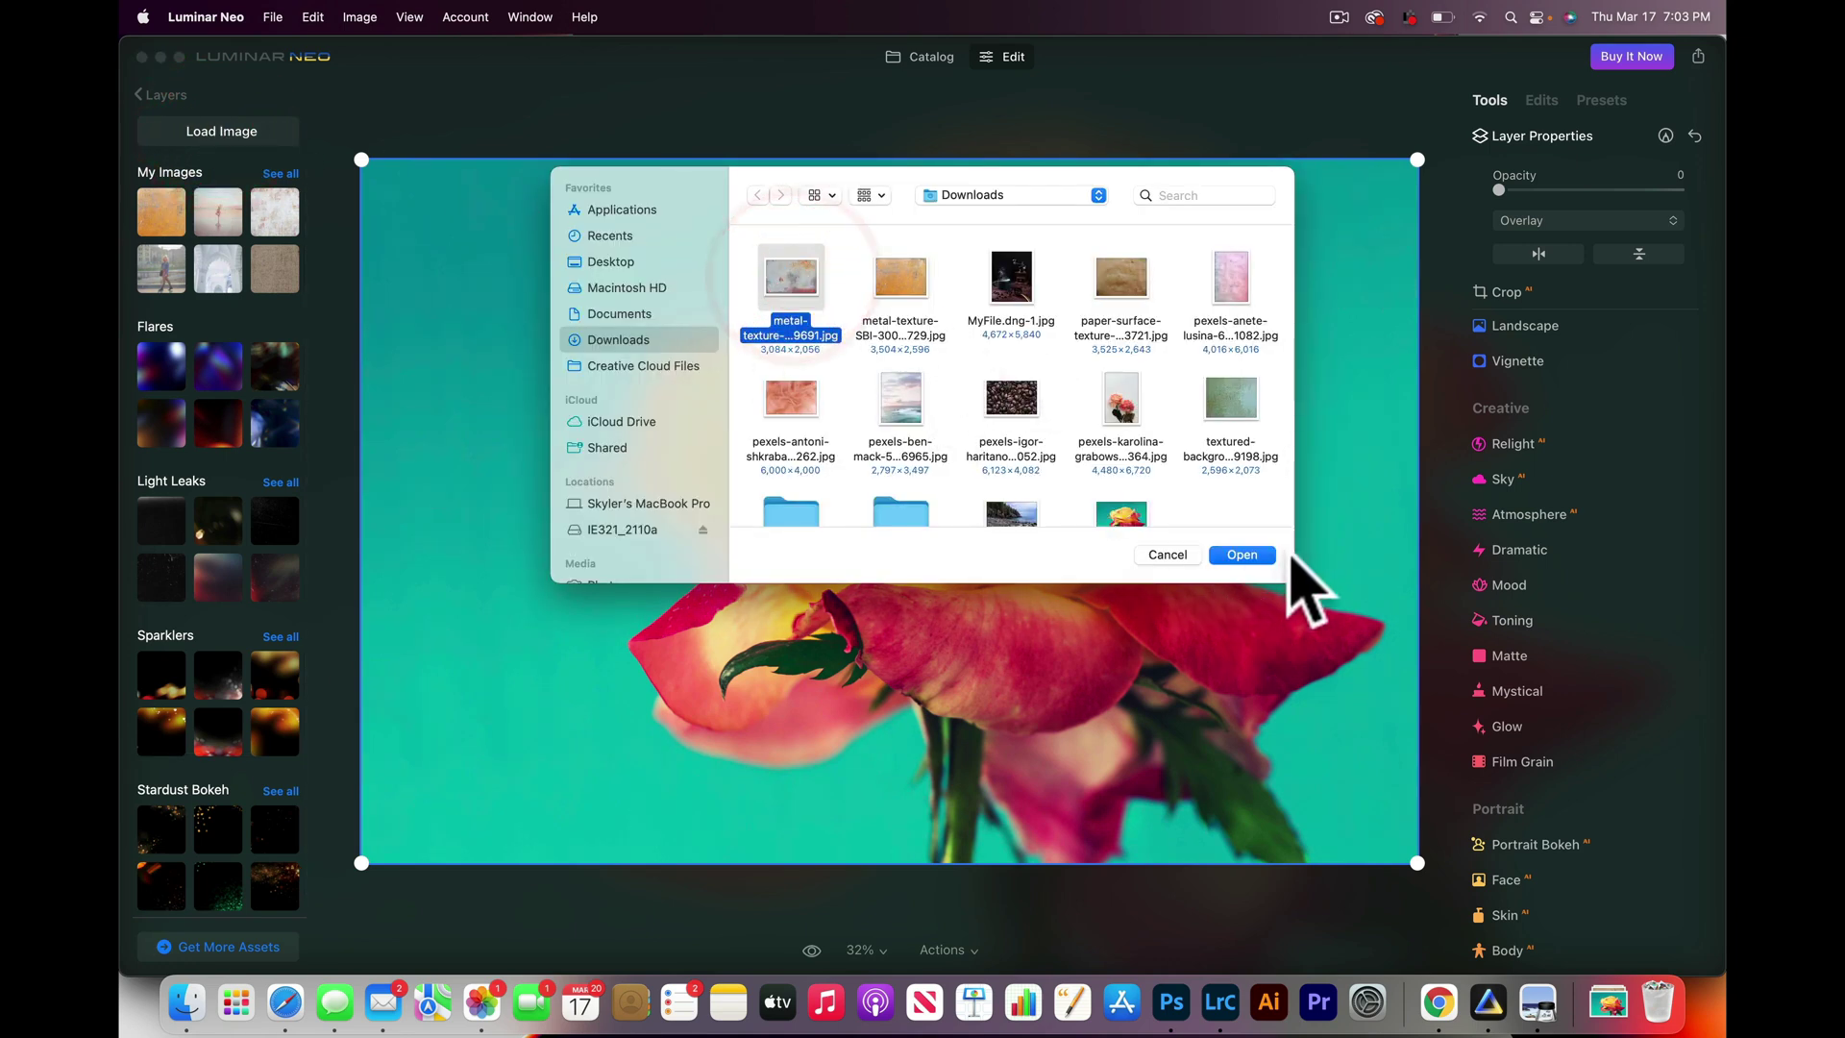
left_click(1241, 556)
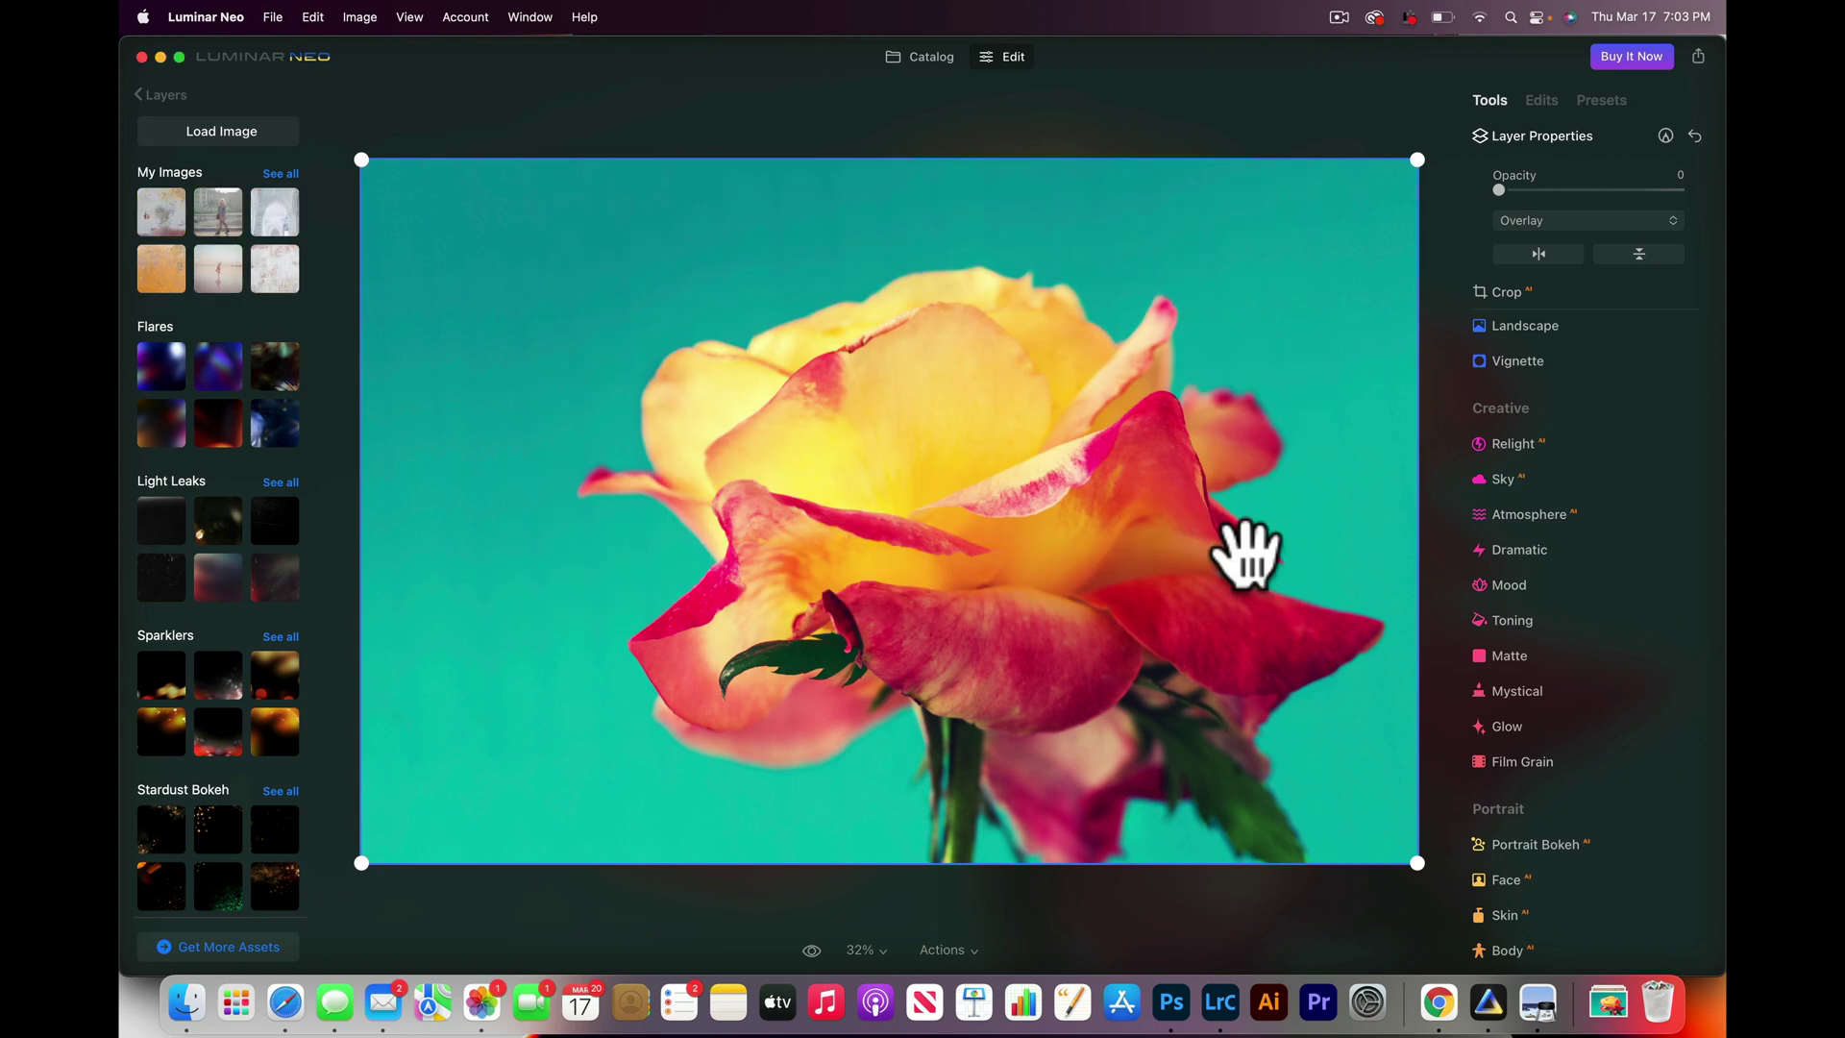
left_click(171, 210)
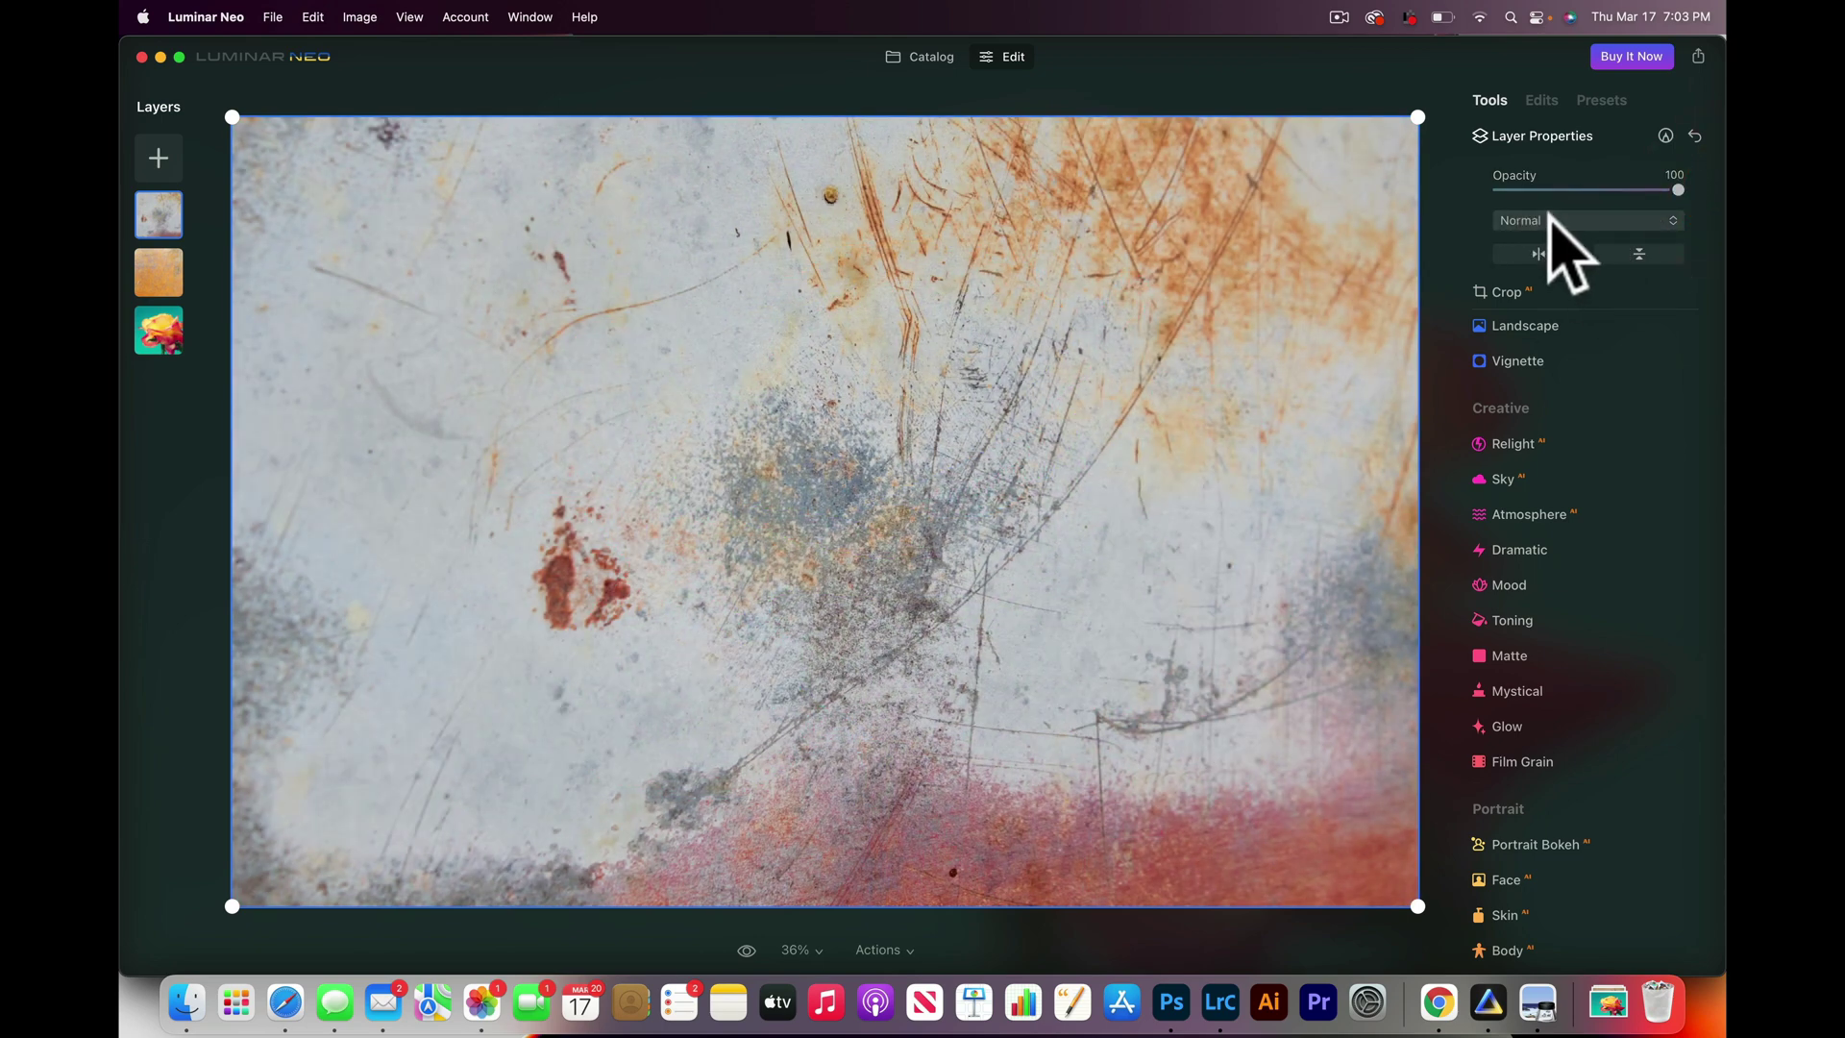
Step: Blend the scratched texture with Overlay, then switch it to Multiply
left_click(1537, 221)
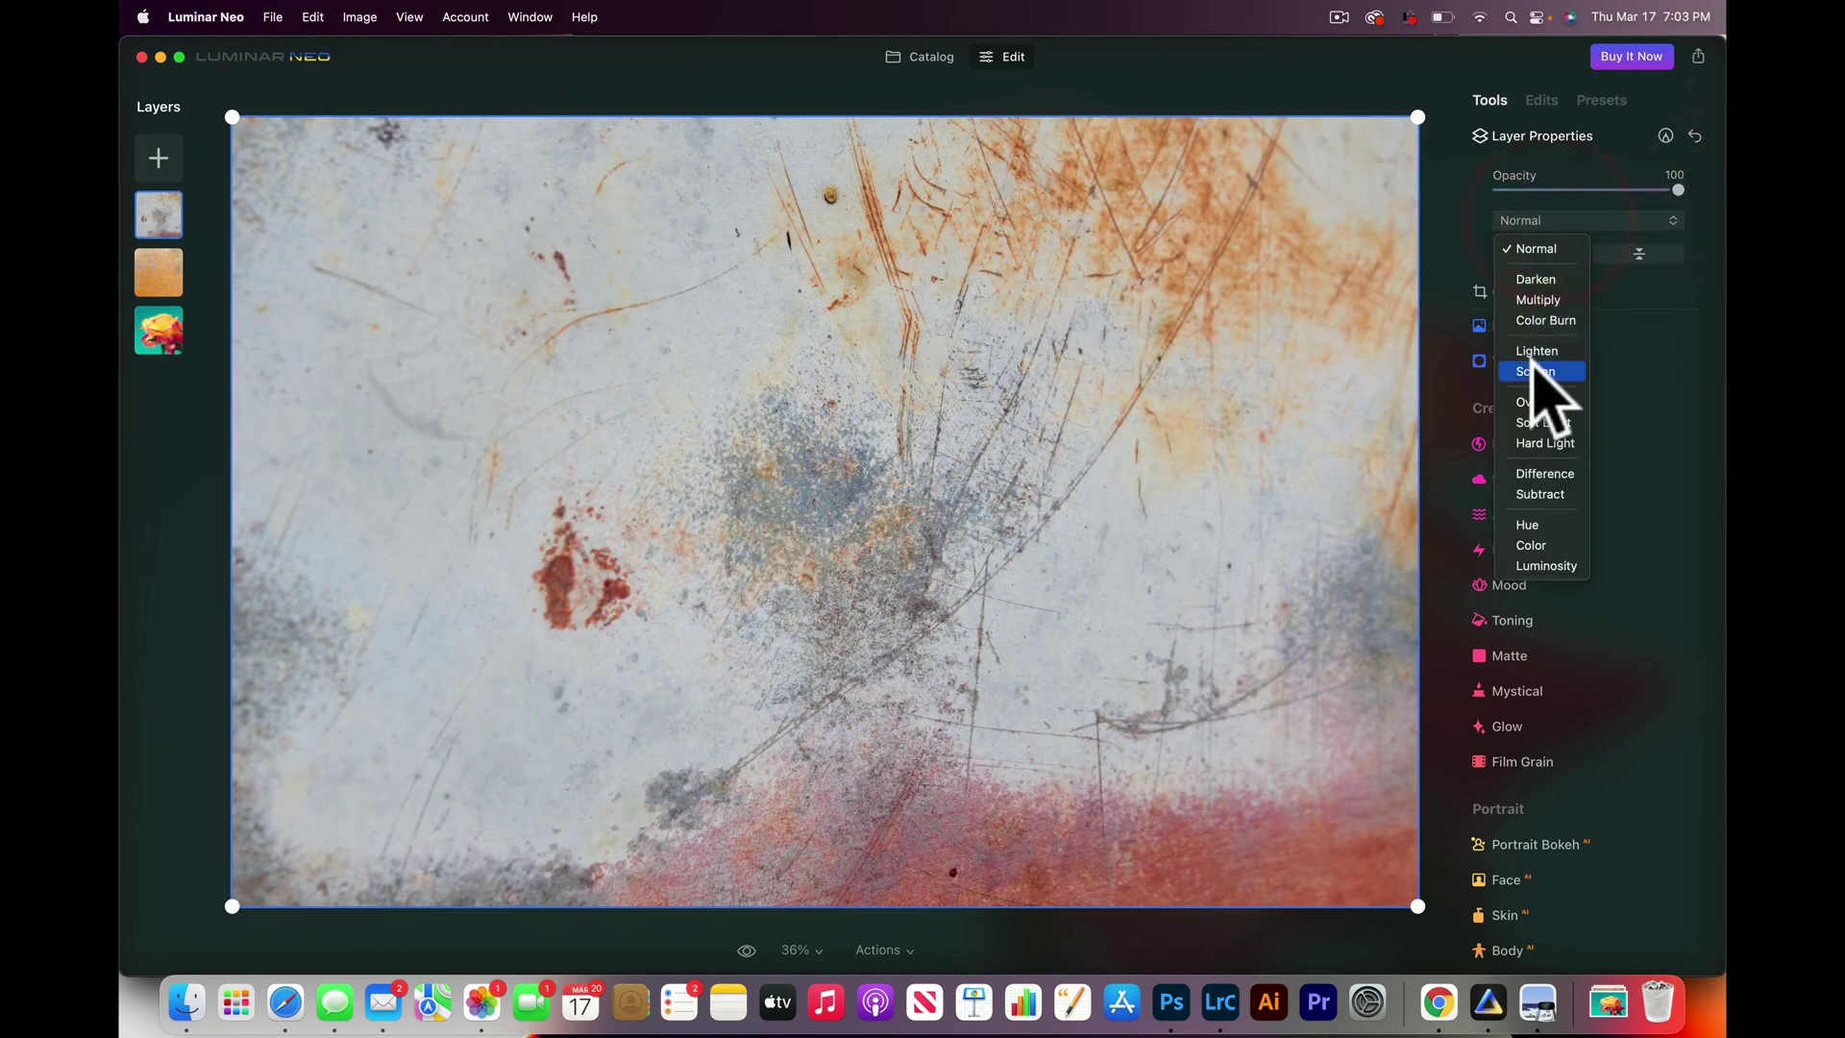
left_click(1529, 402)
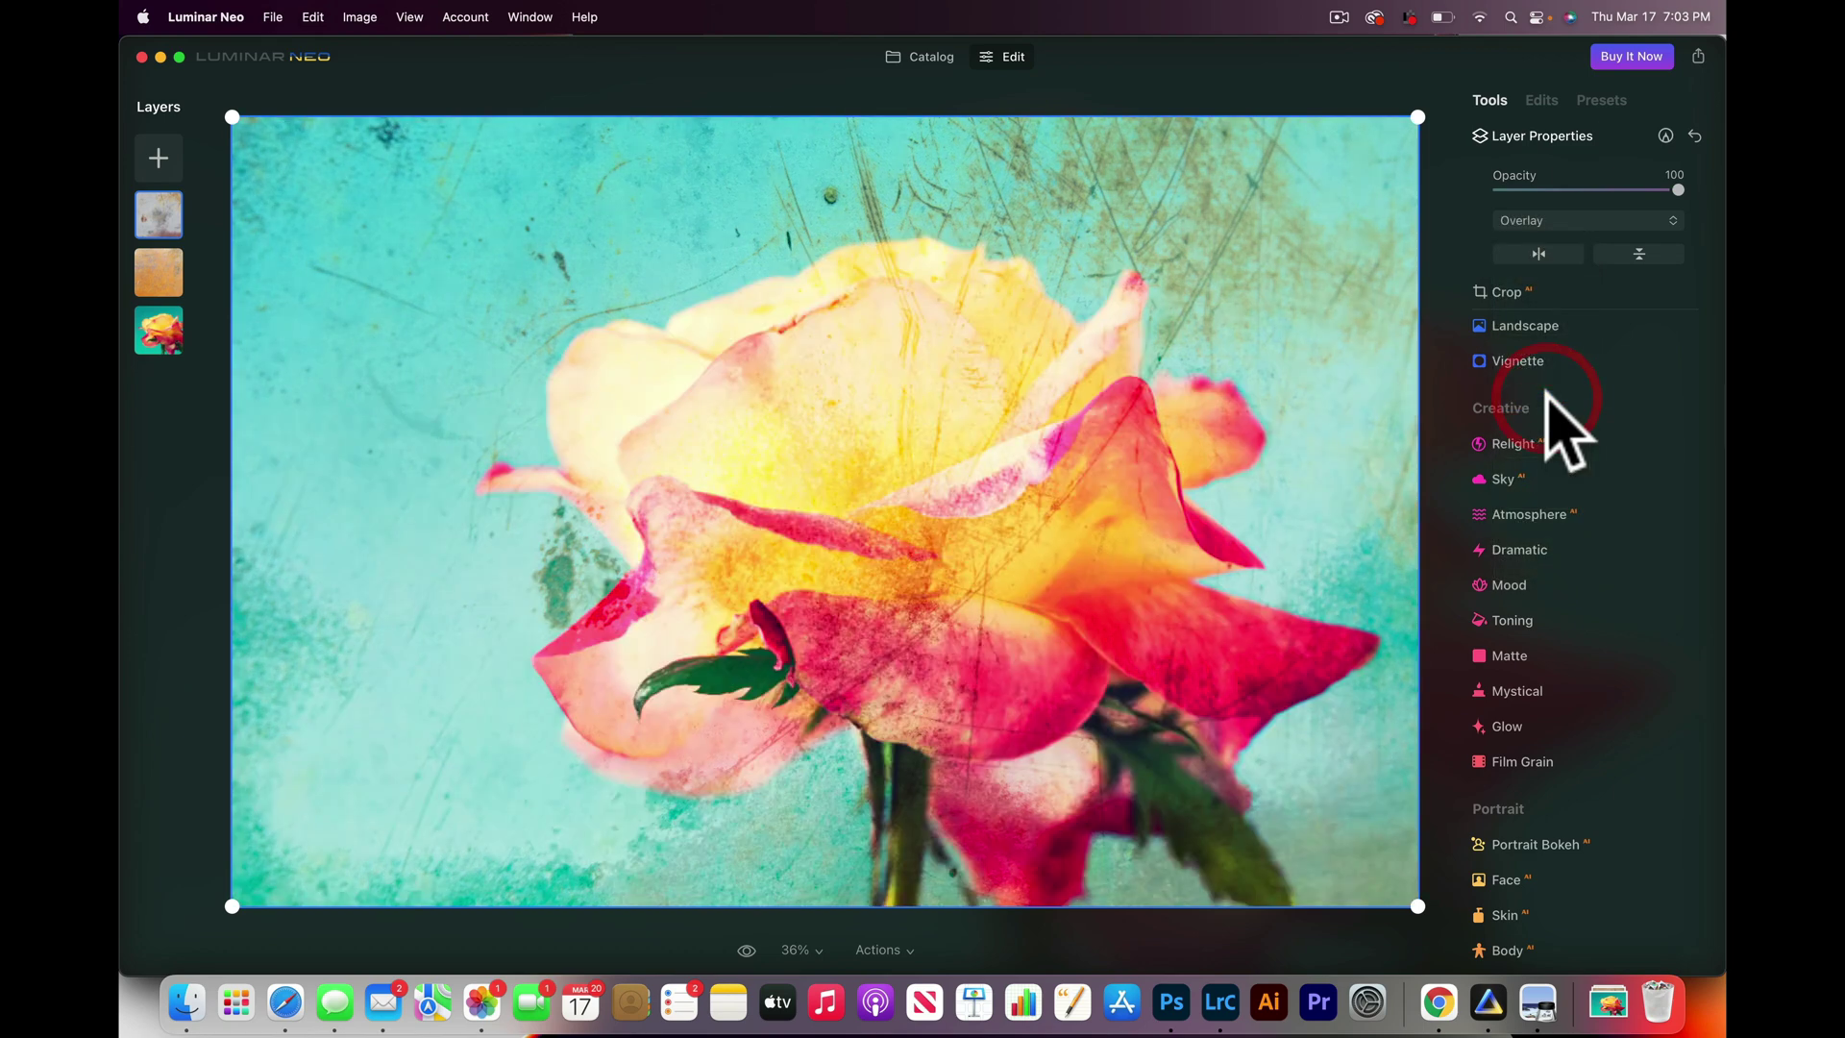
left_click(1560, 222)
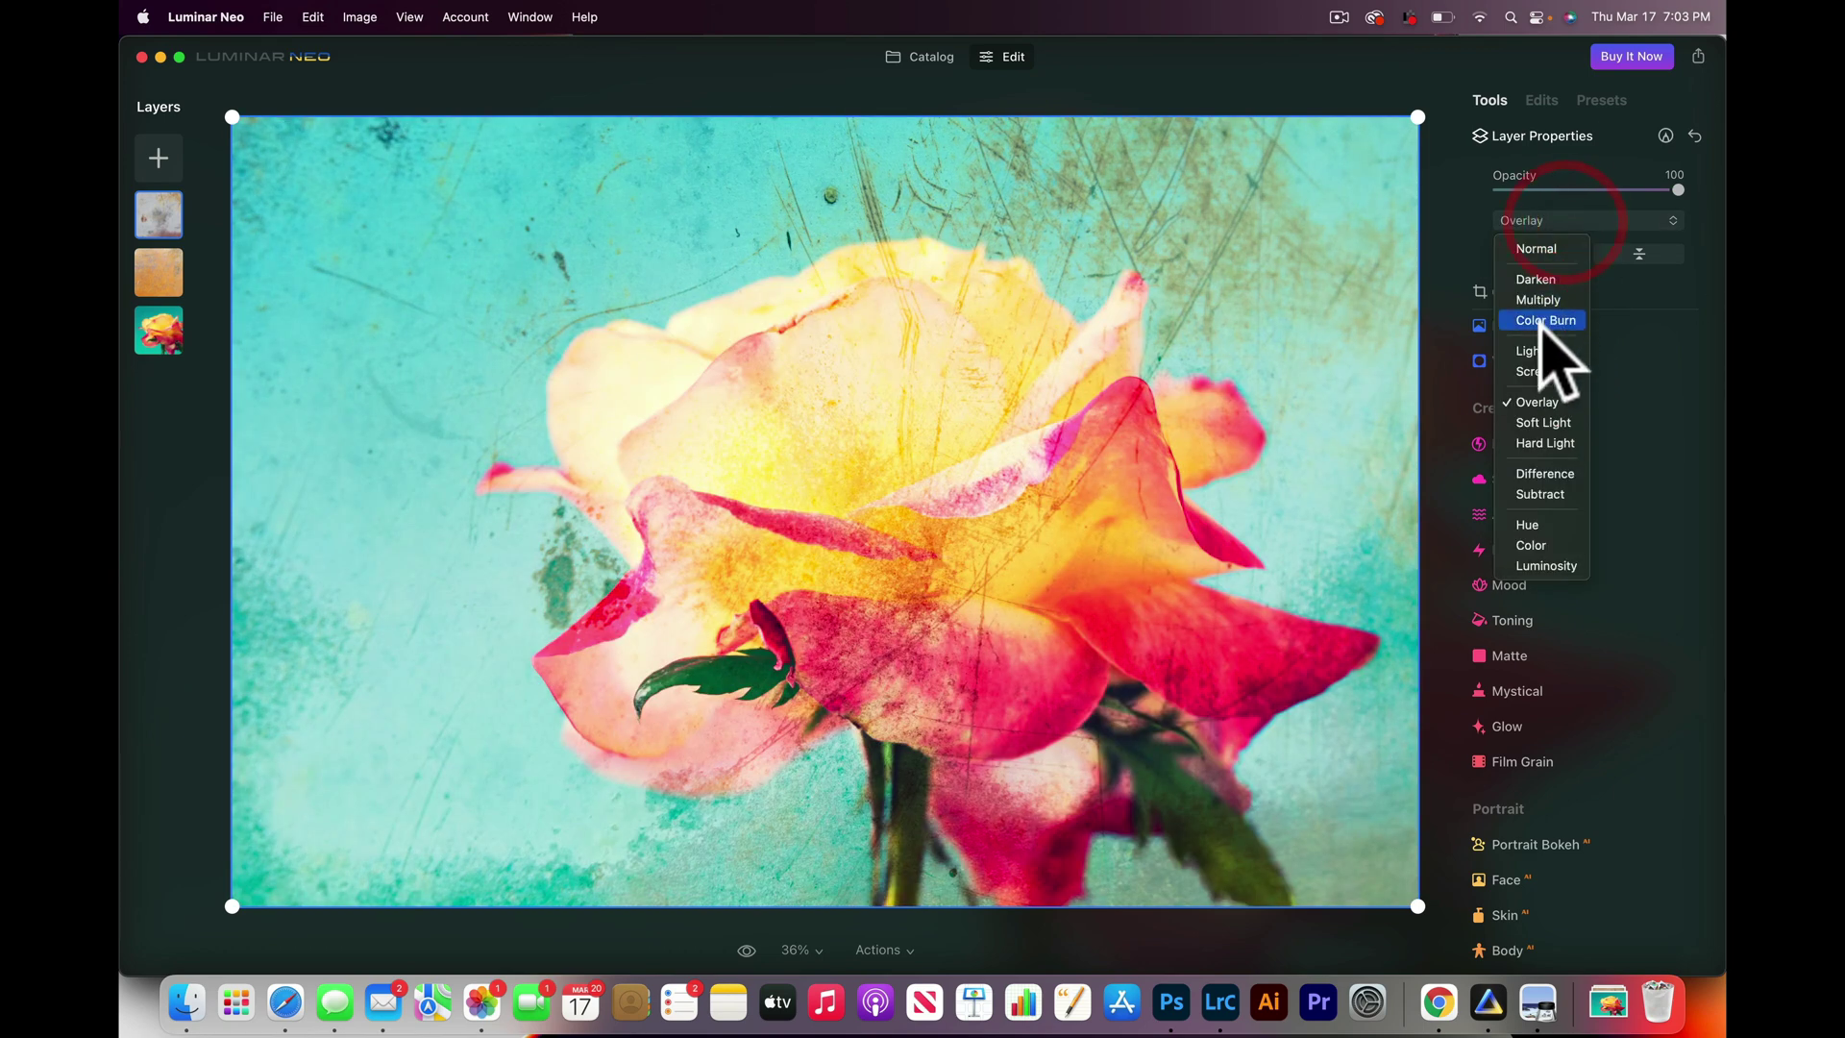
left_click(1547, 300)
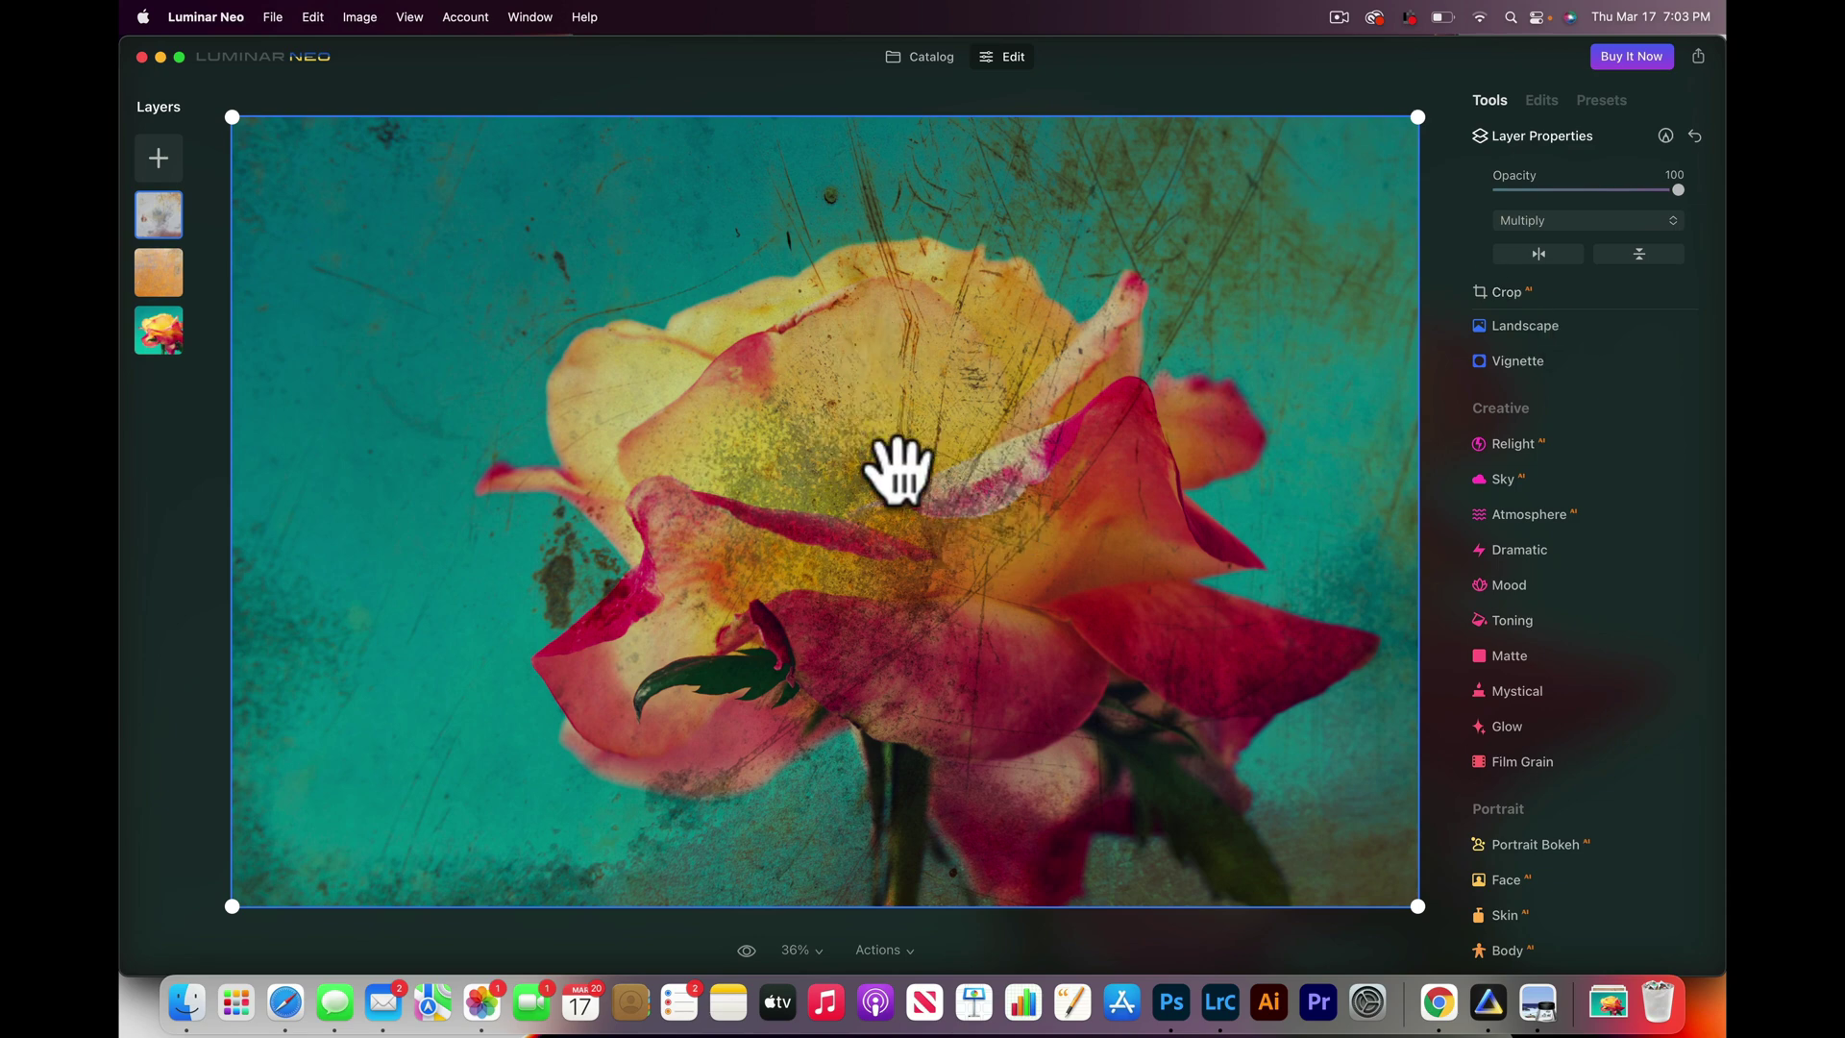
Step: Paint-mask the scratched texture, erasing it over the rose petals with strength 37, size 148
left_click(1665, 135)
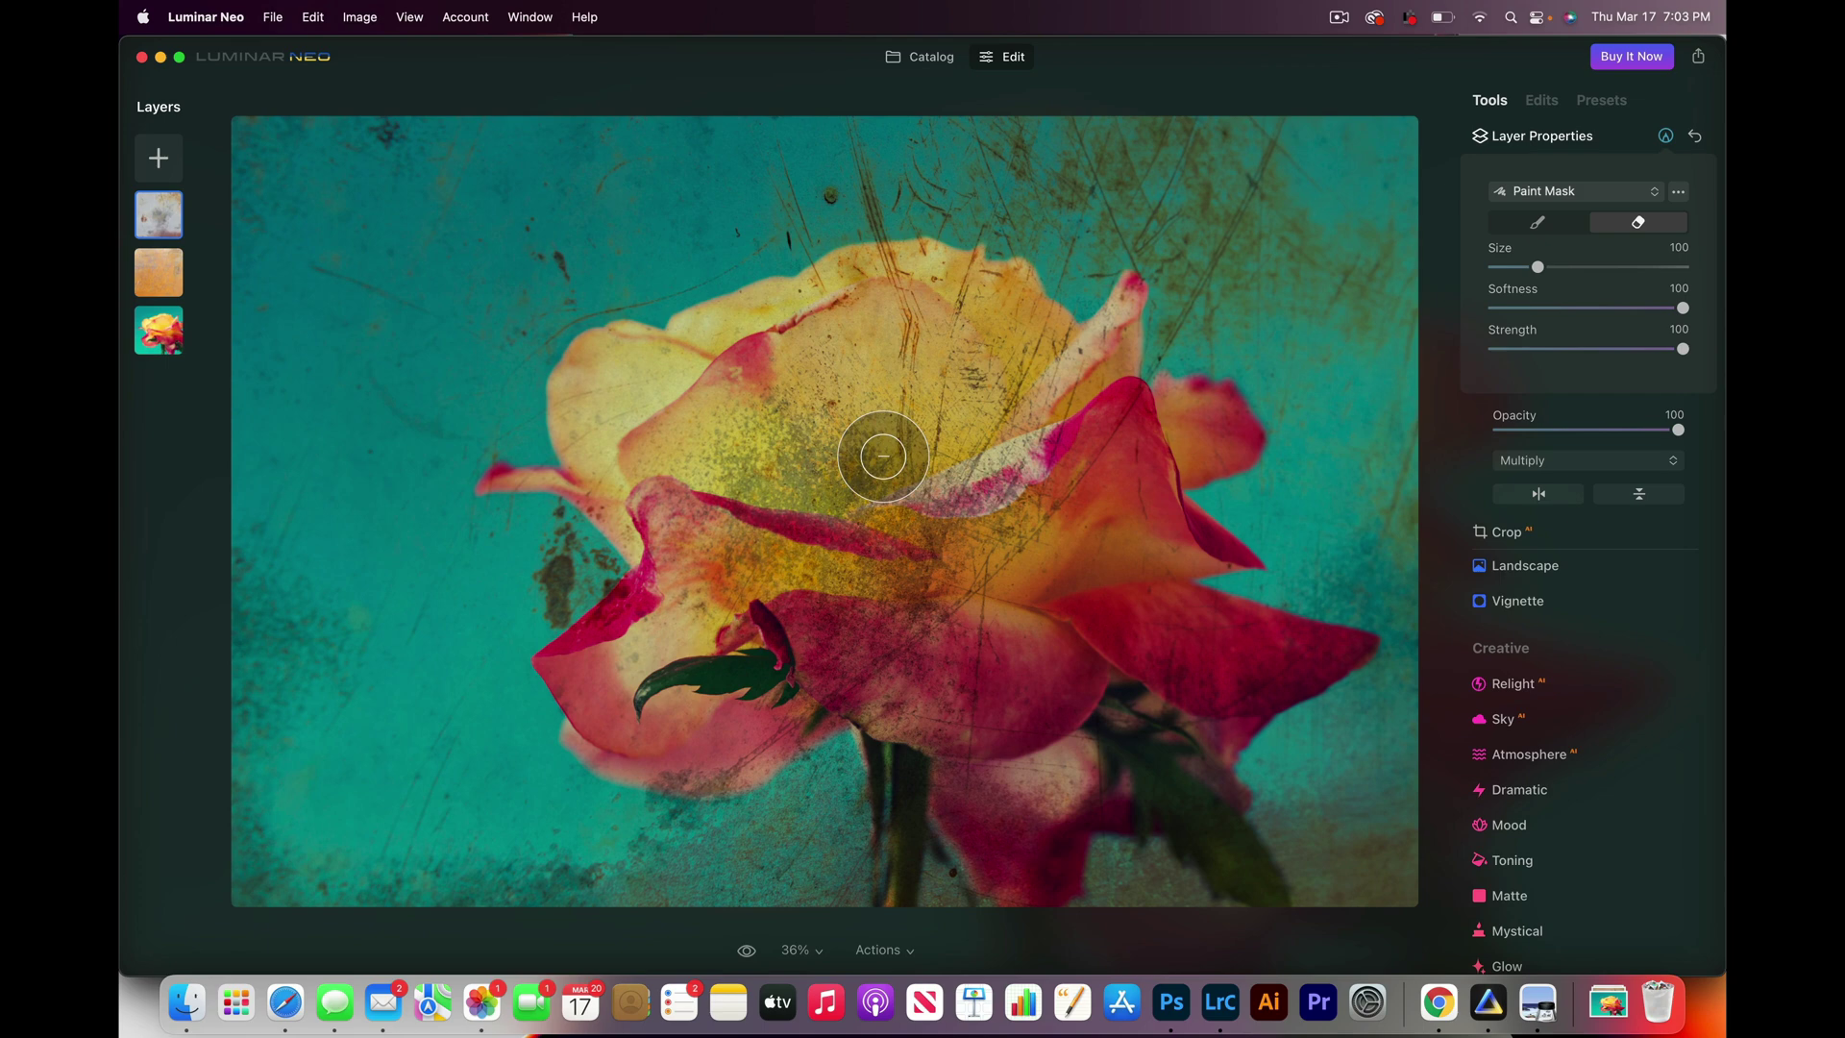
left_click_drag(1679, 348, 1556, 348)
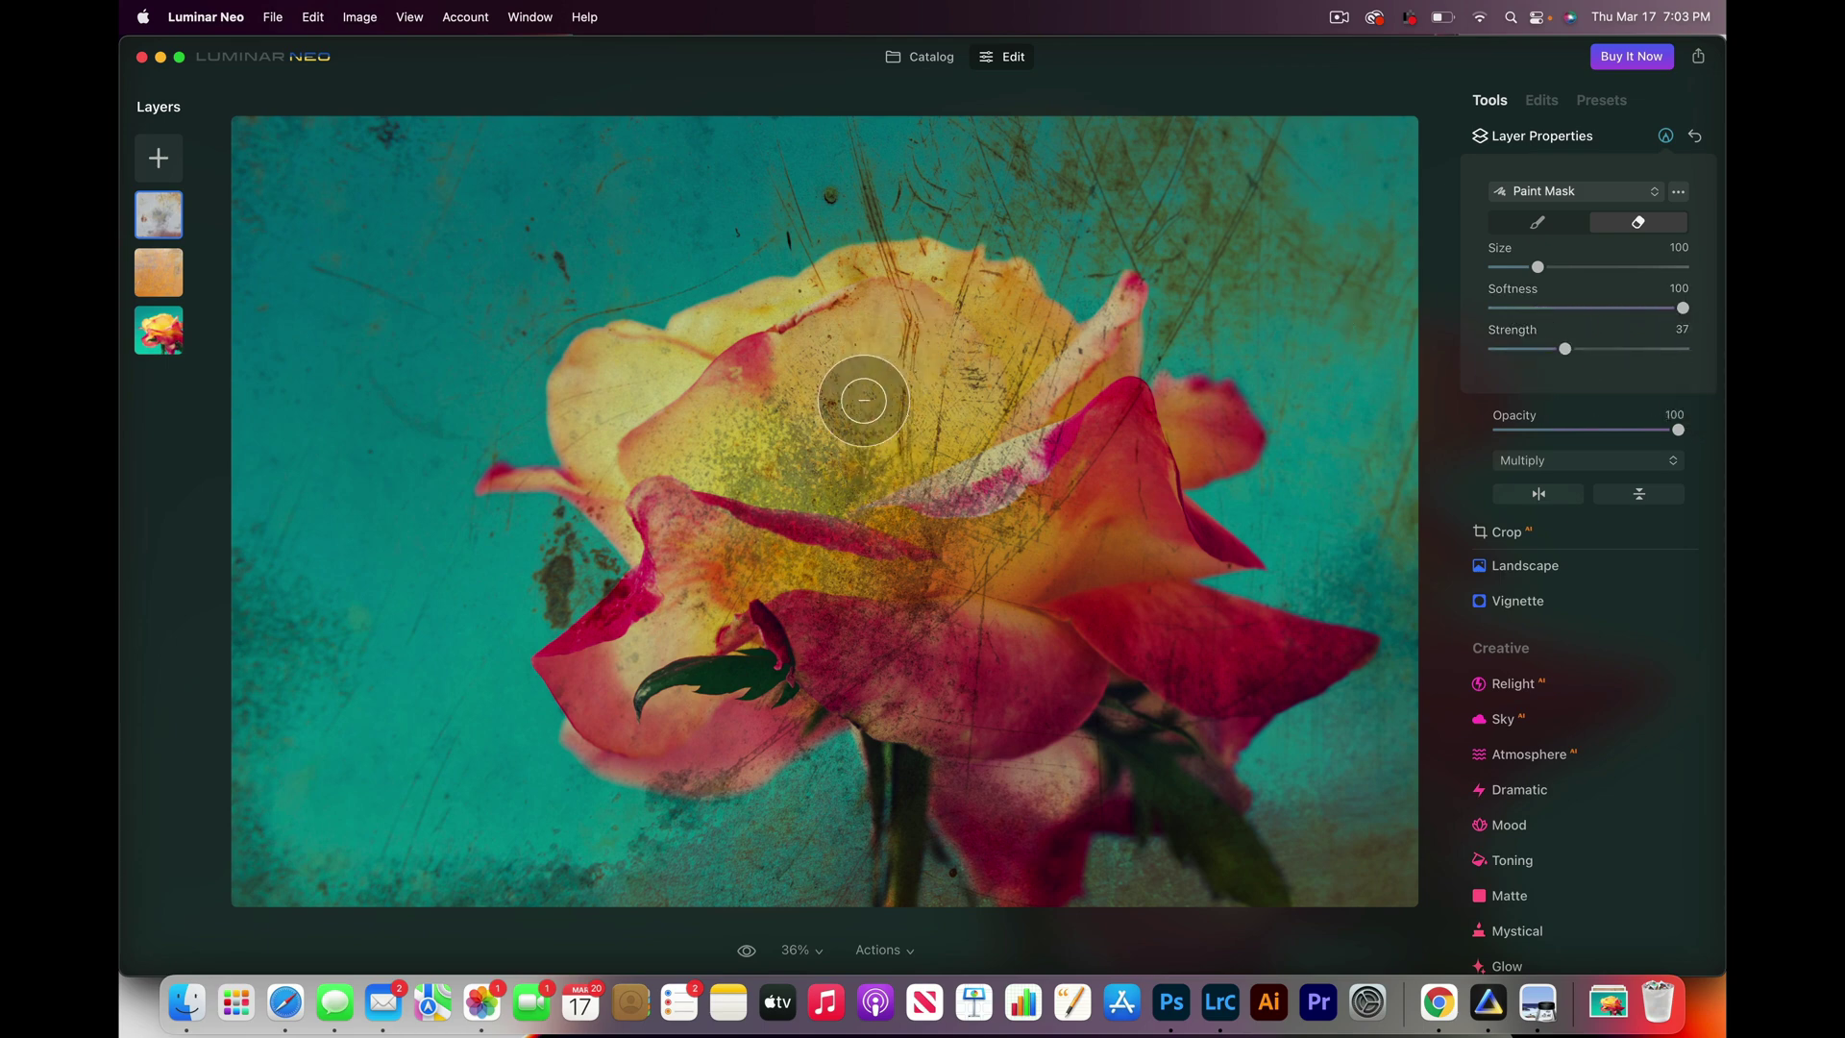
key("]")
key("]")
key("]")
key("]")
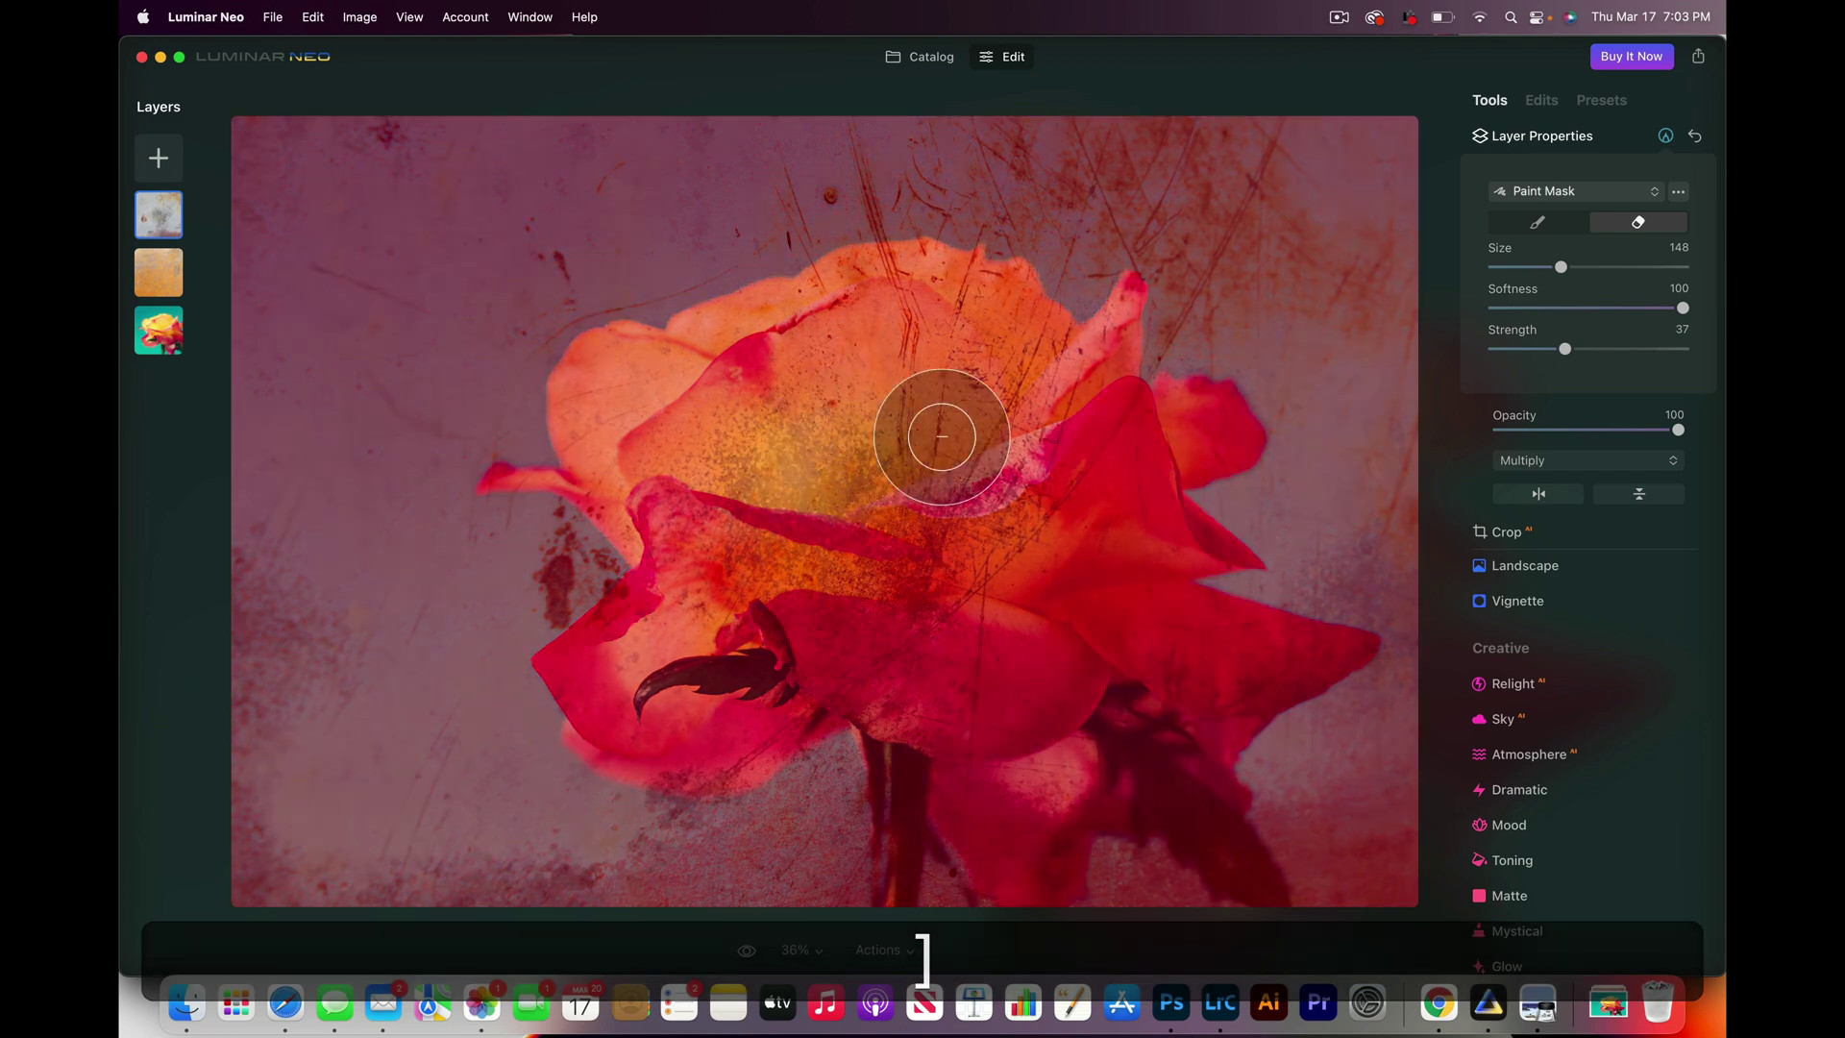
mouse_move(893, 358)
left_mouse_down()
mouse_move(831, 341)
mouse_move(708, 426)
mouse_move(682, 499)
mouse_move(708, 681)
mouse_move(911, 565)
mouse_move(1020, 728)
mouse_move(1040, 629)
mouse_move(1101, 550)
mouse_move(1157, 660)
mouse_move(1243, 668)
mouse_move(1032, 688)
mouse_move(1097, 513)
mouse_move(1156, 442)
mouse_move(1064, 474)
mouse_move(935, 348)
mouse_move(837, 542)
mouse_move(750, 486)
left_mouse_up()
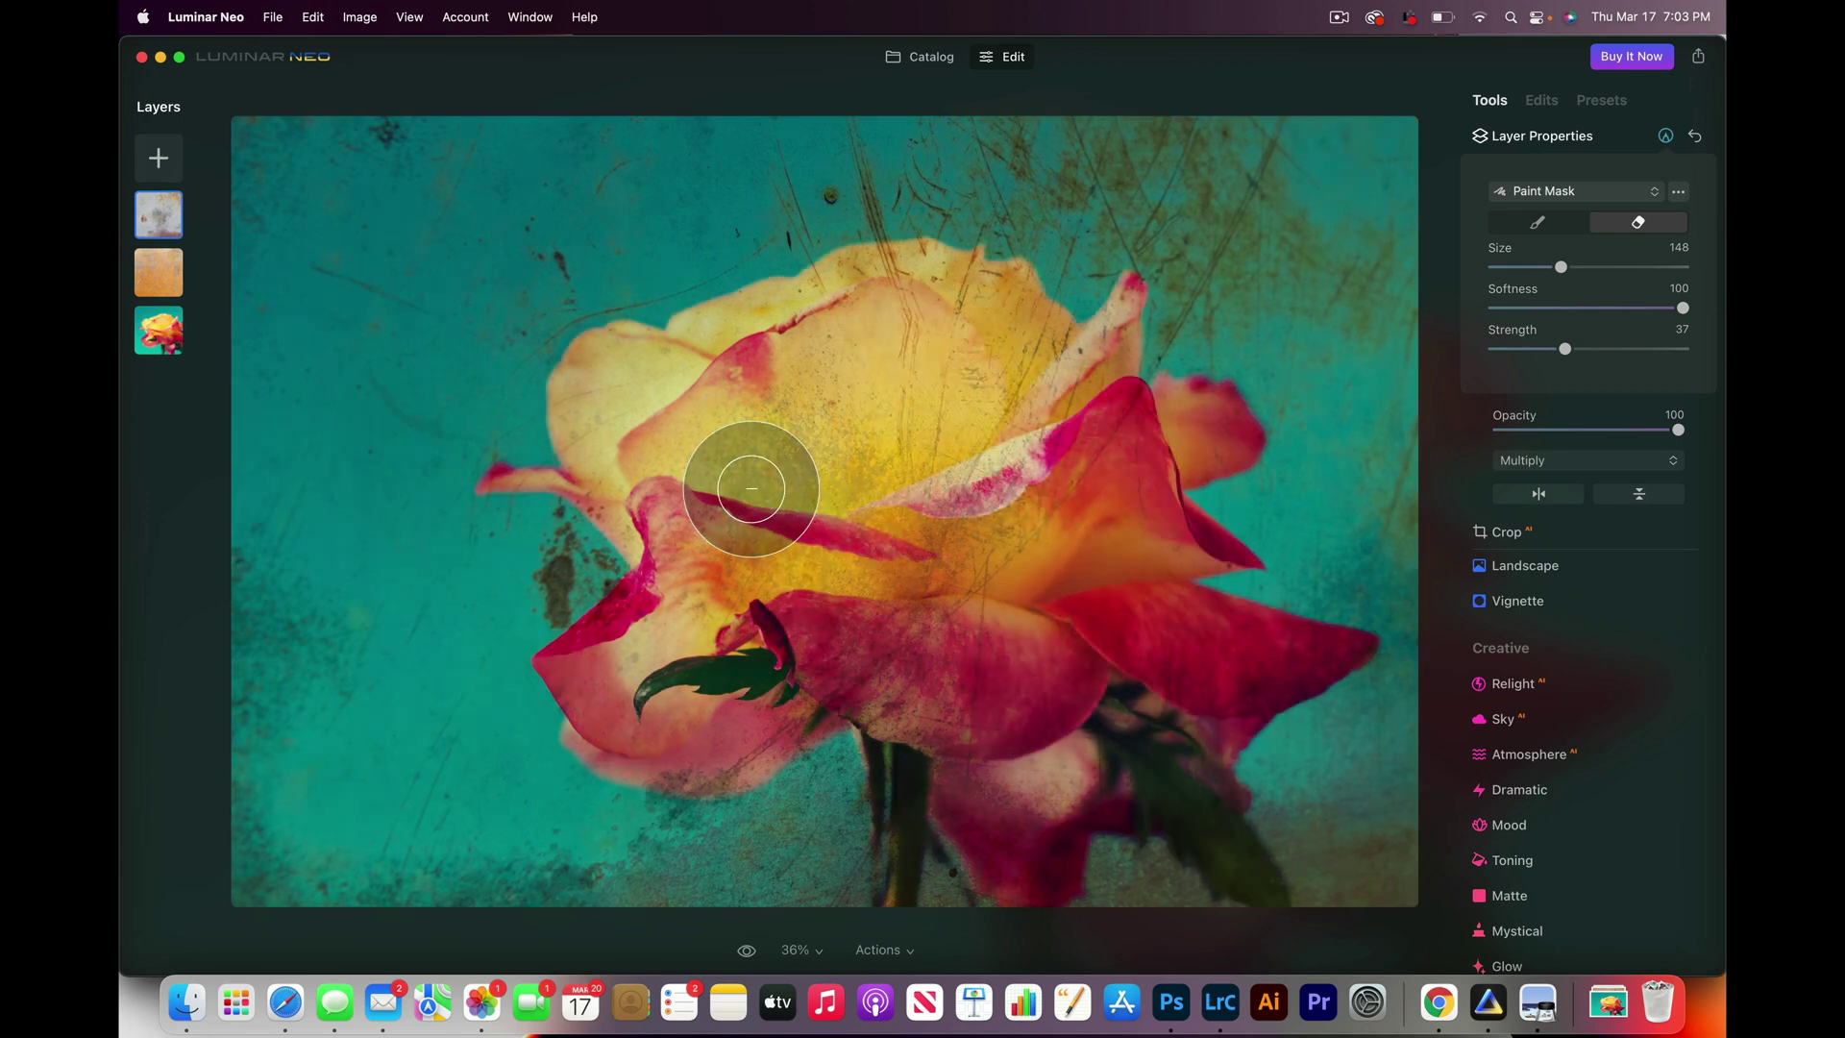
left_click_drag(947, 321, 1058, 440)
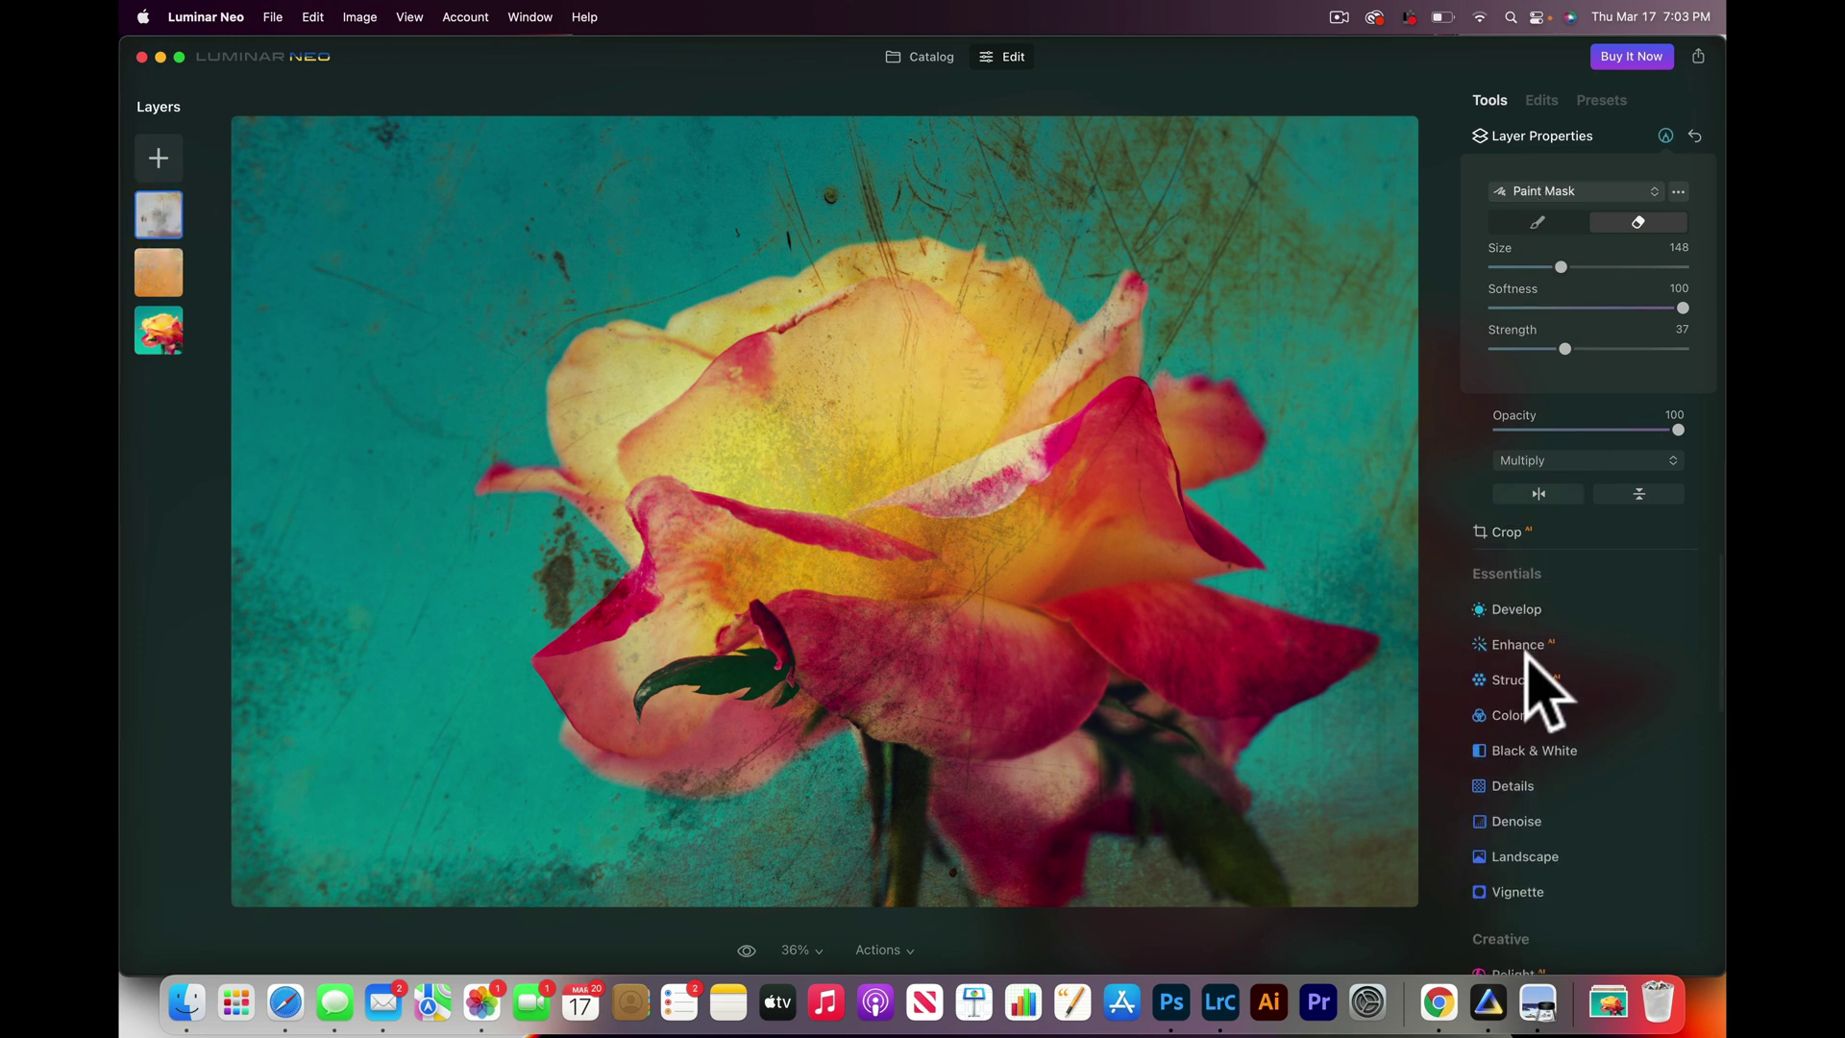
Step: Drop the texture layer's Develop Color saturation to -100 so it turns neutral grey
left_click(1524, 609)
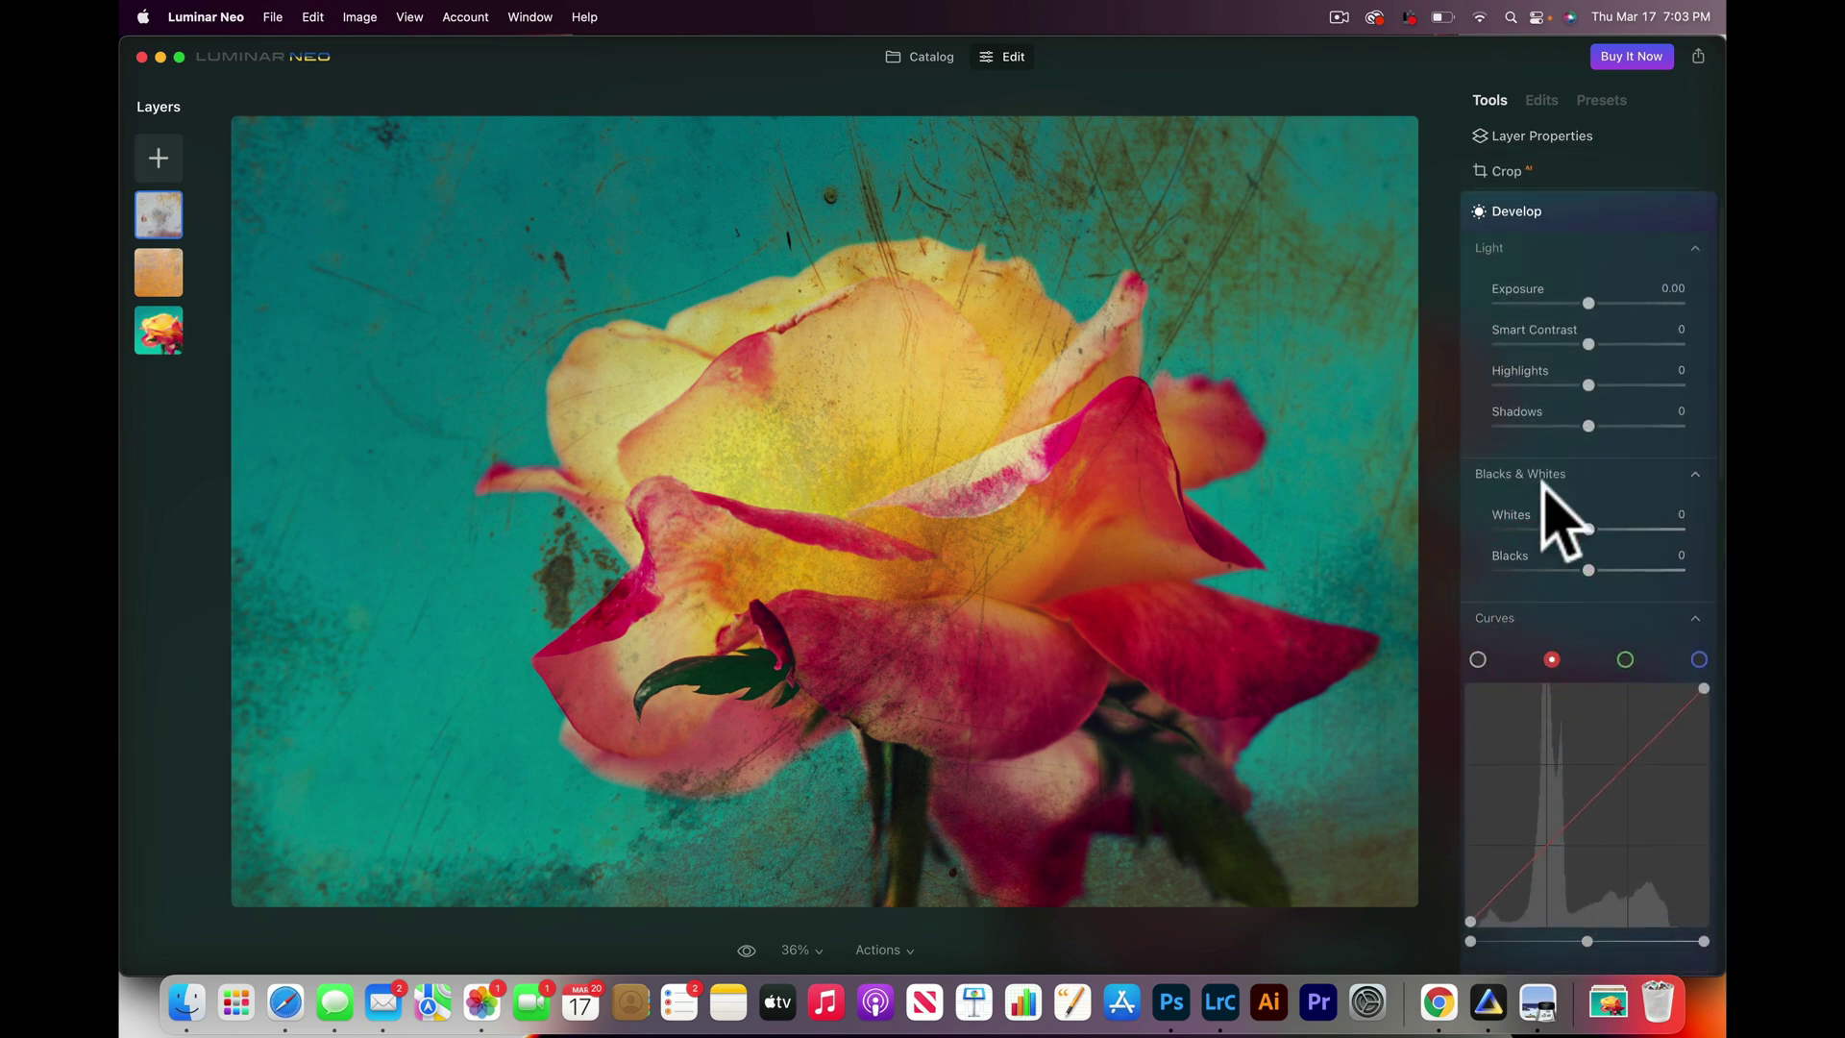
scroll(1541, 483, "down", 5)
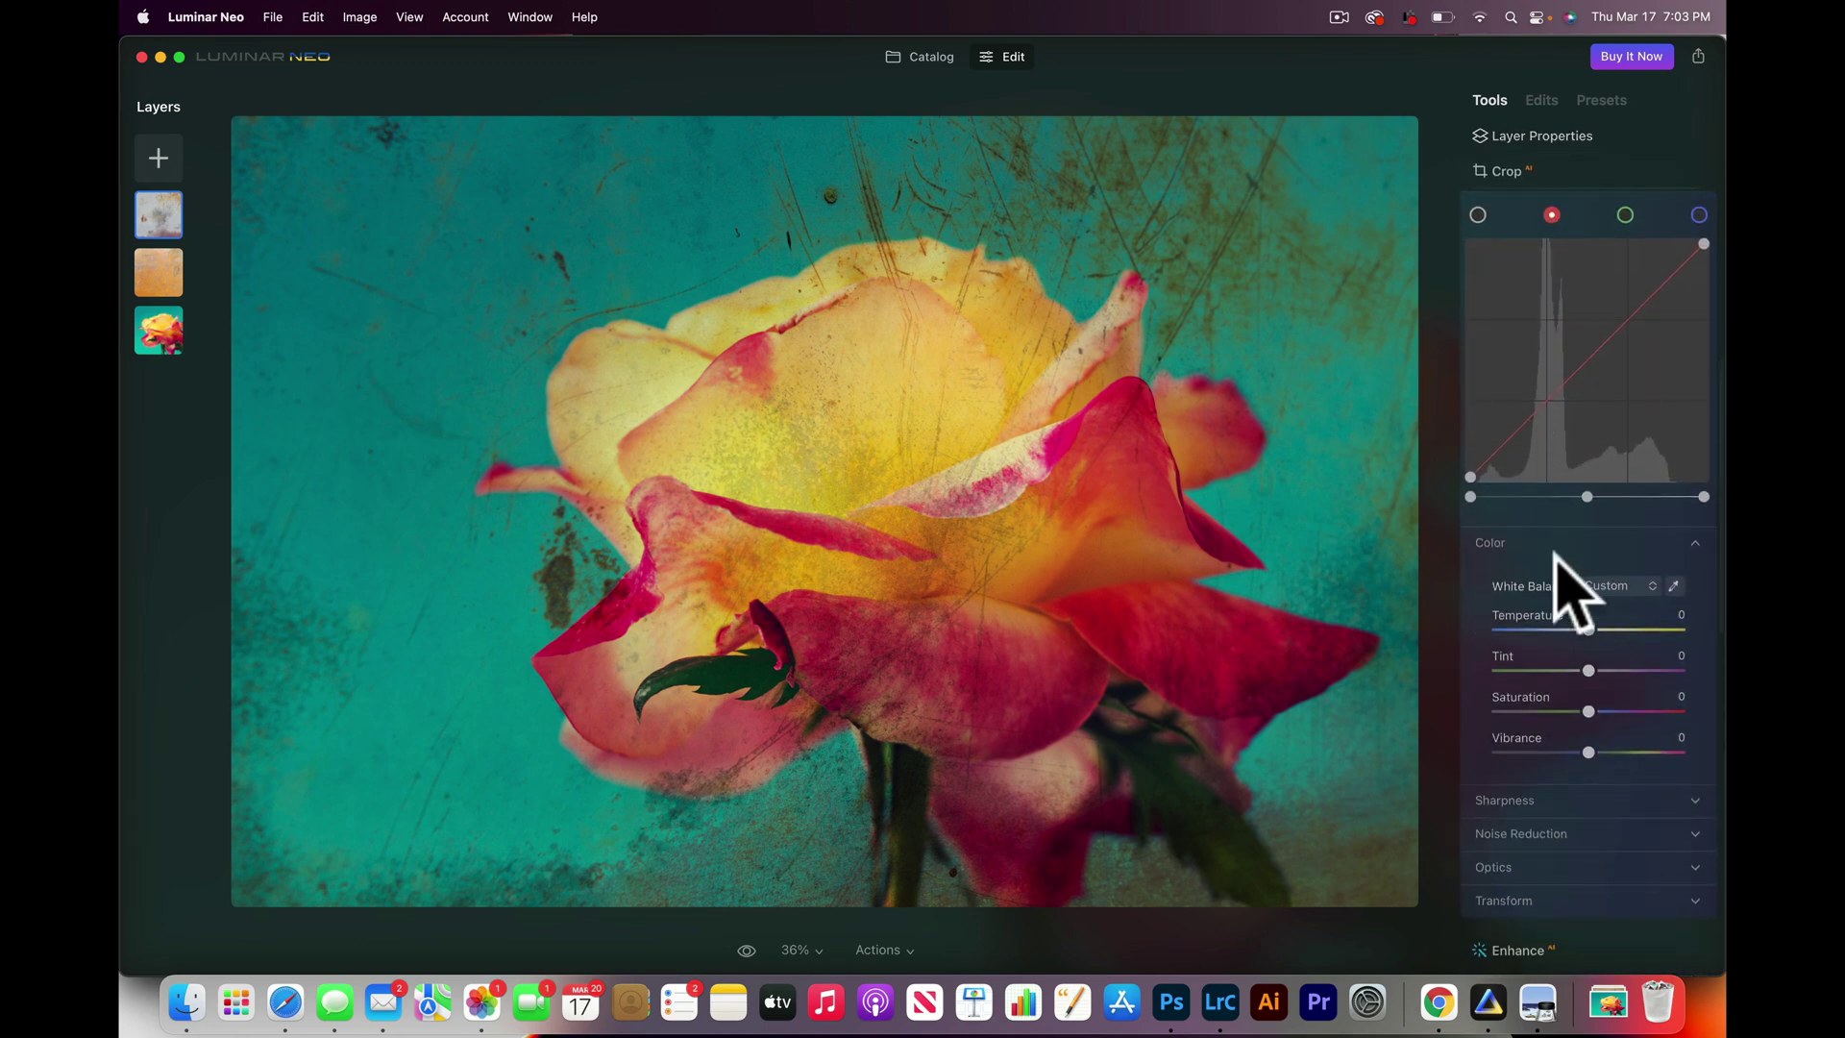
left_click_drag(1588, 711, 1455, 711)
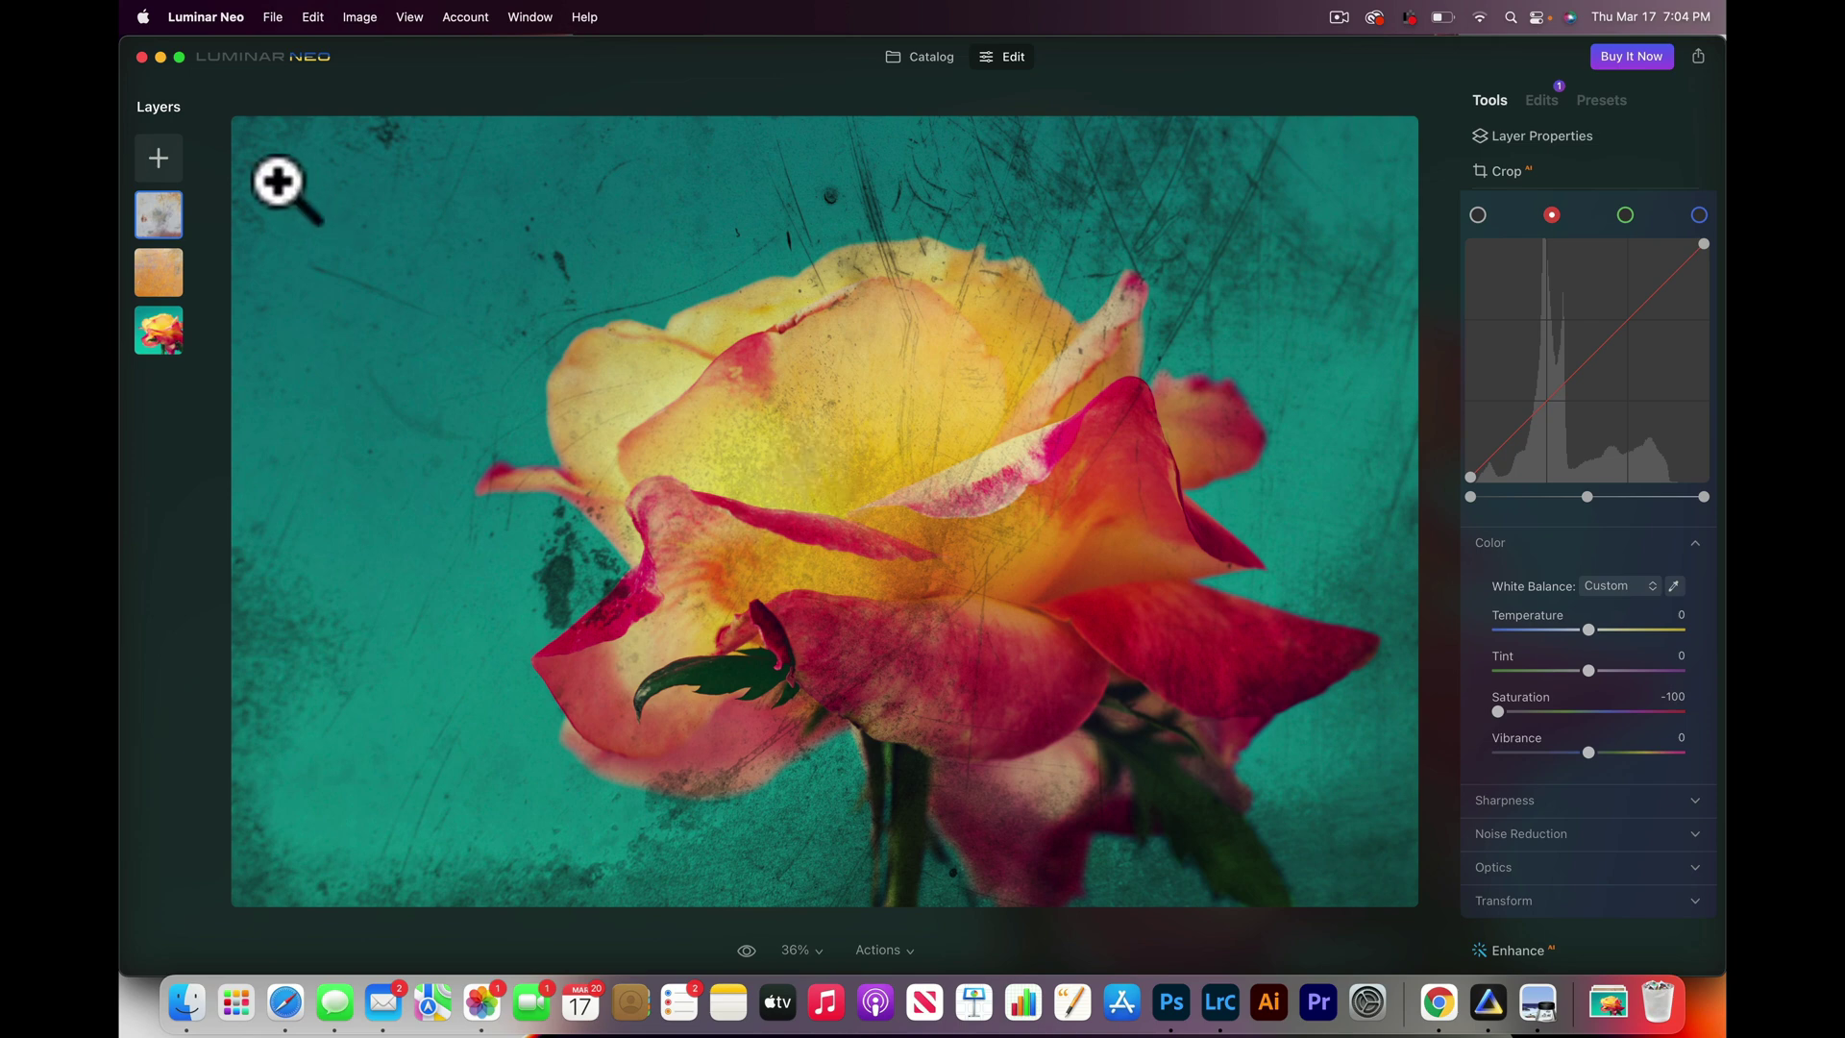
Step: Return to the catalog and open the ocean sunset photo for editing
left_click(923, 59)
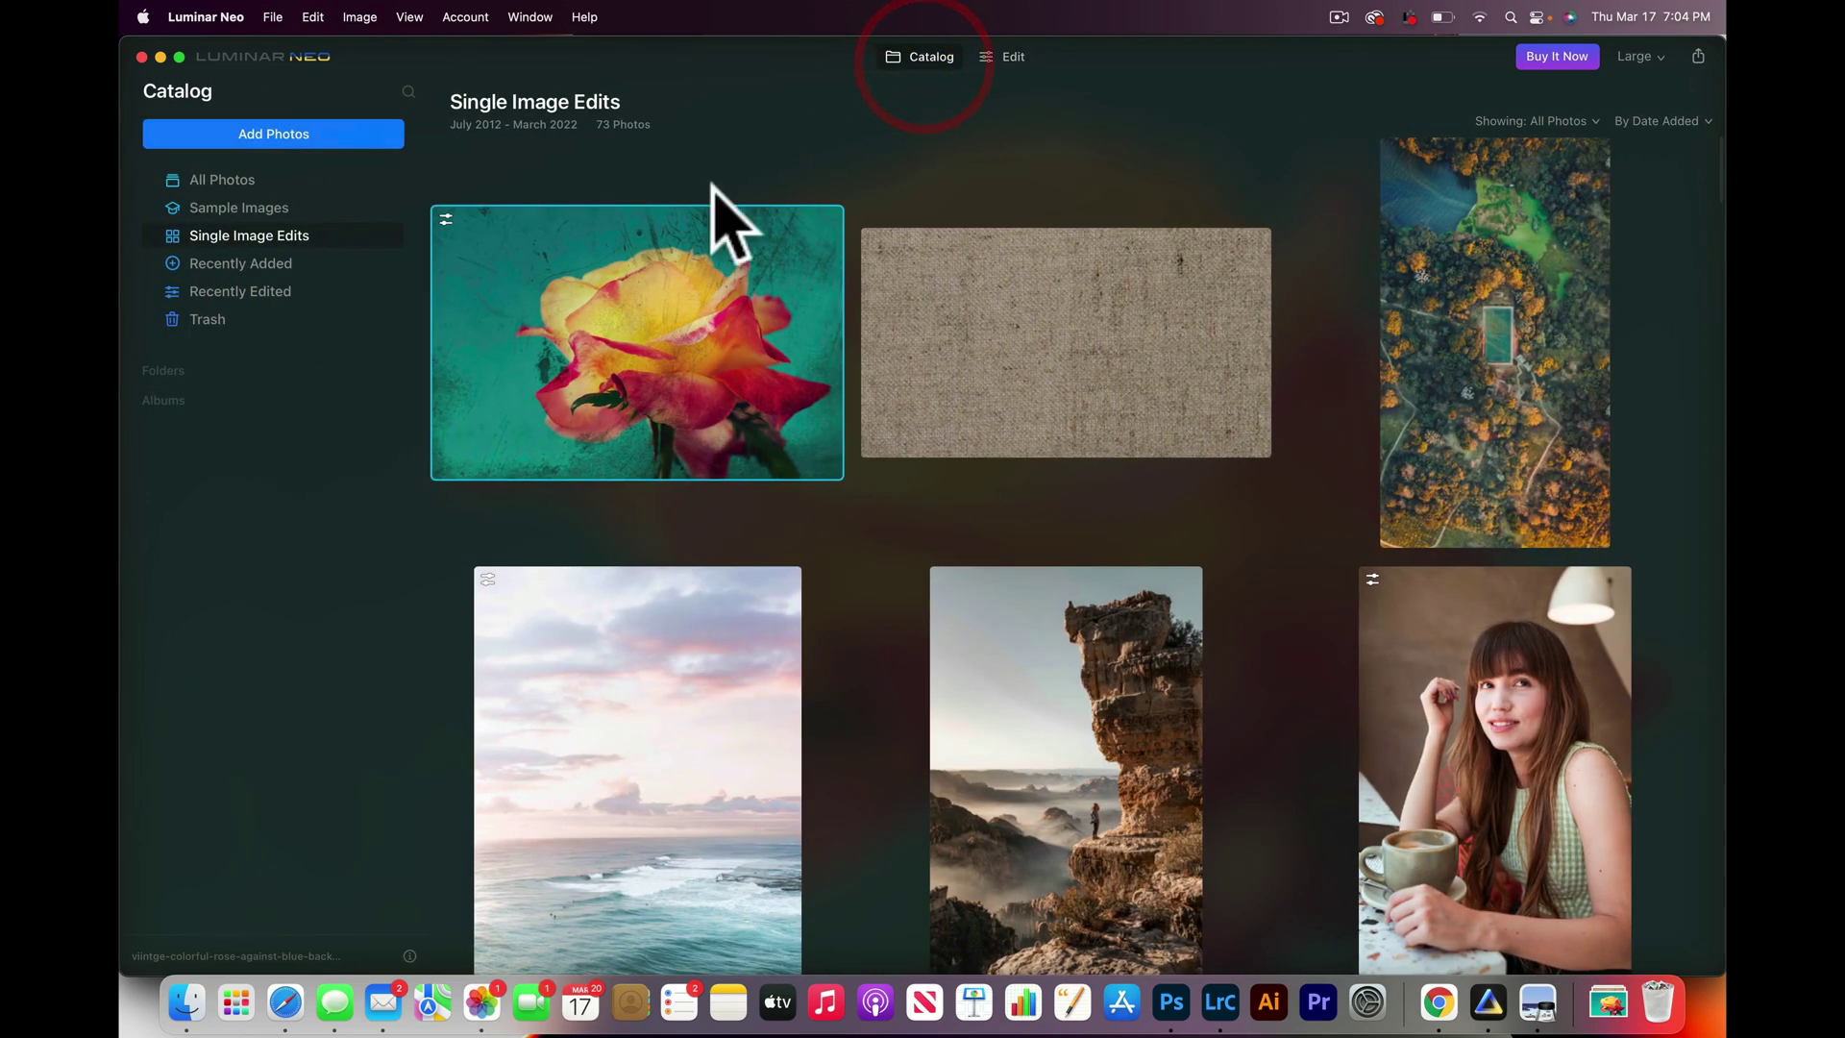
double_click(733, 719)
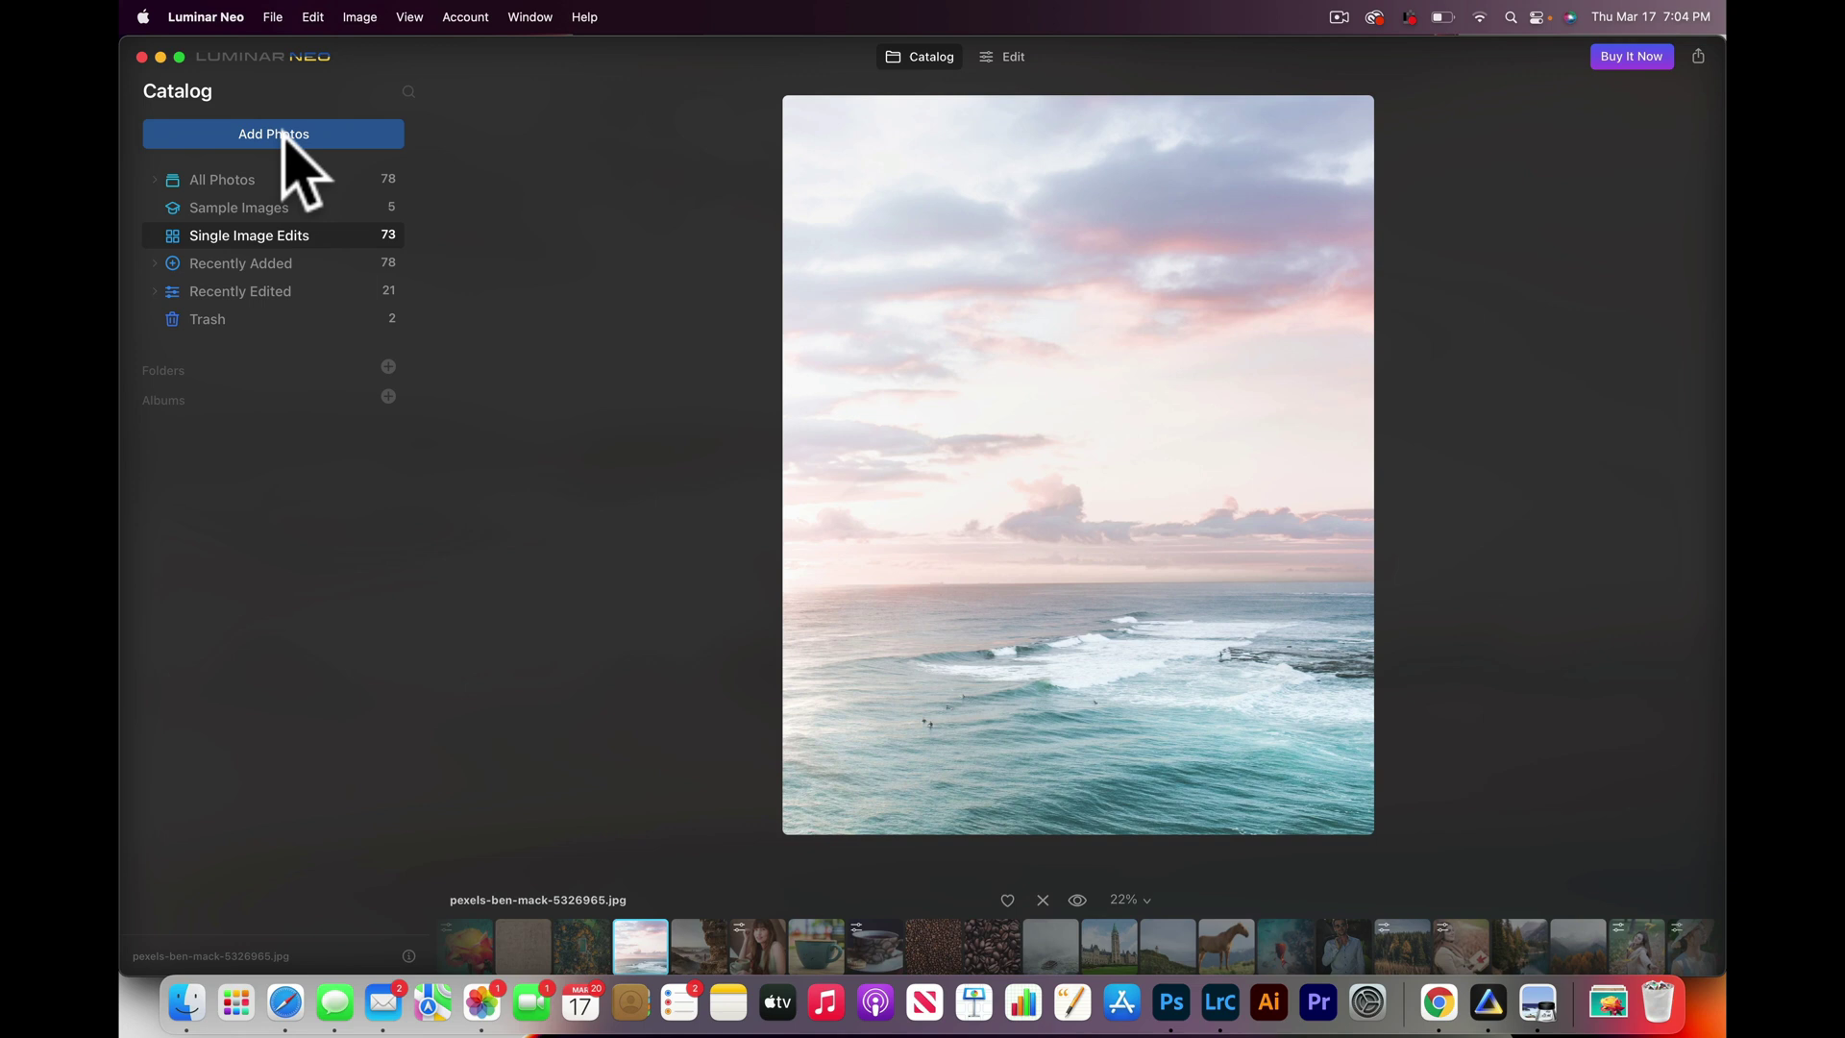
left_click(1008, 57)
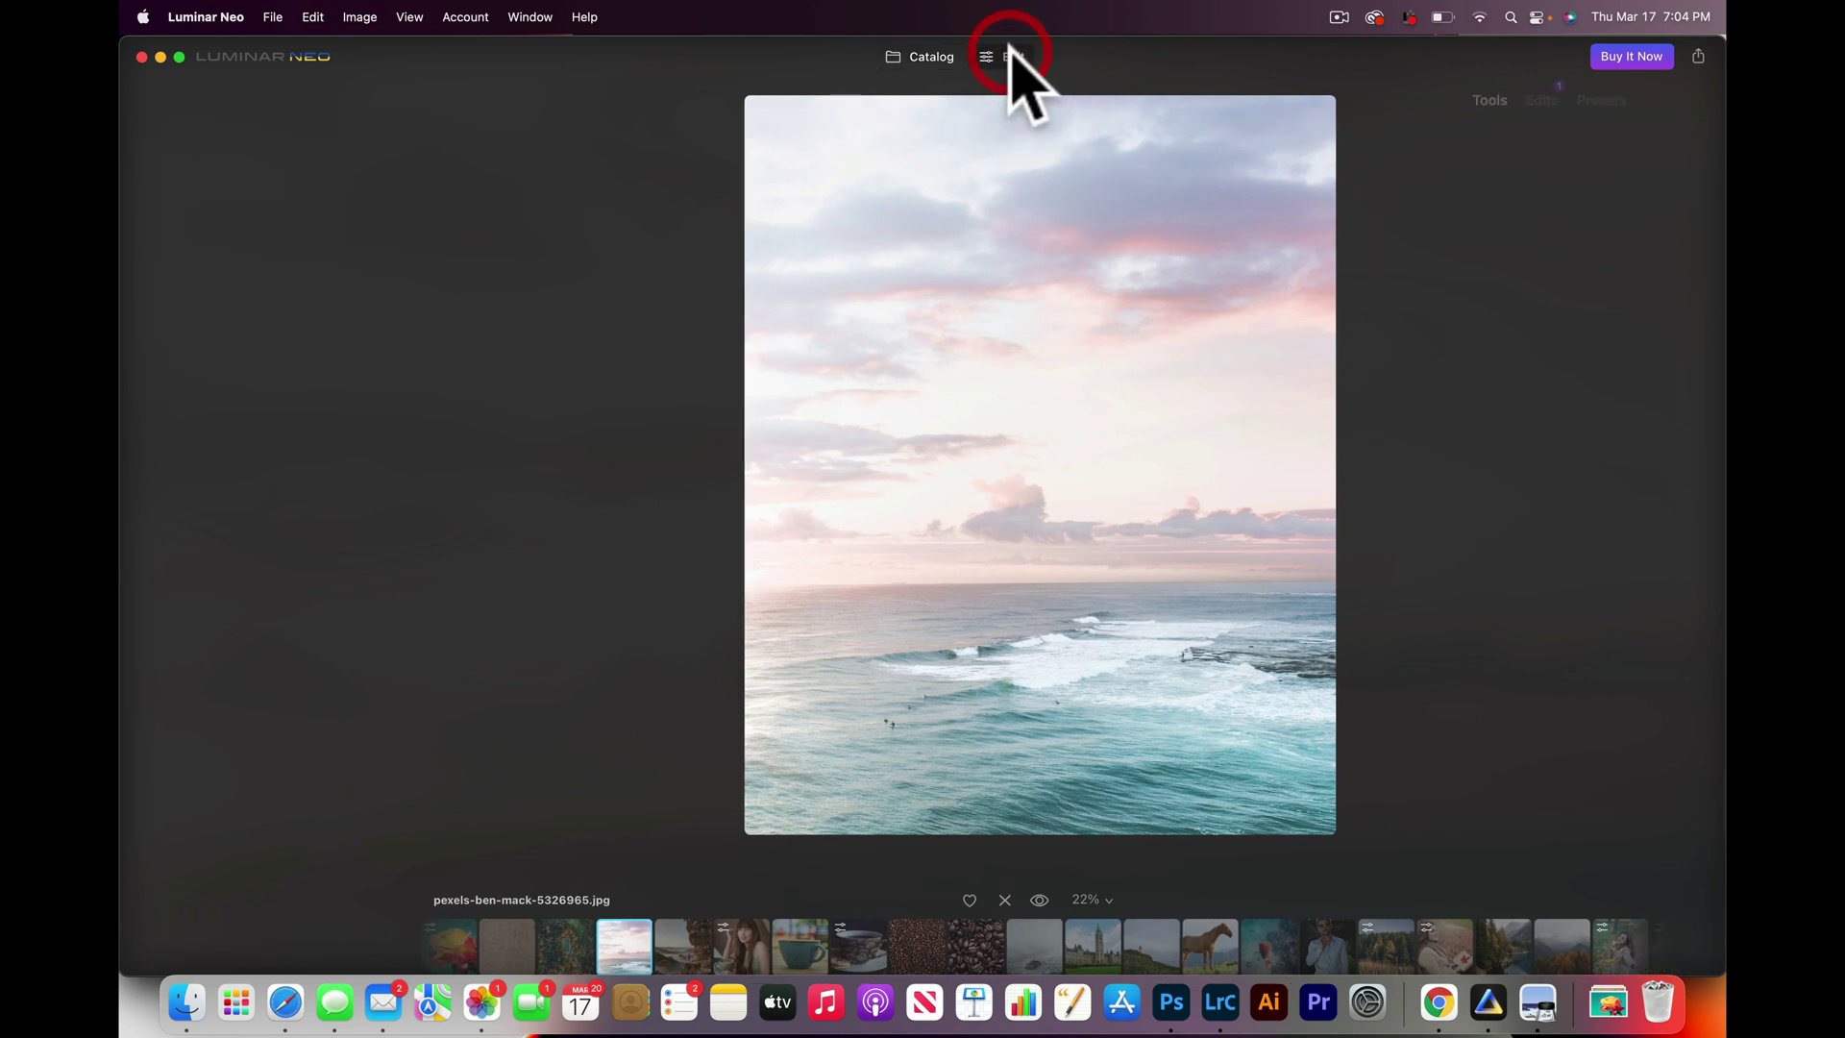
Step: Load pexels-ben-mack-5326965.jpg from disk as a layer image
left_click(159, 156)
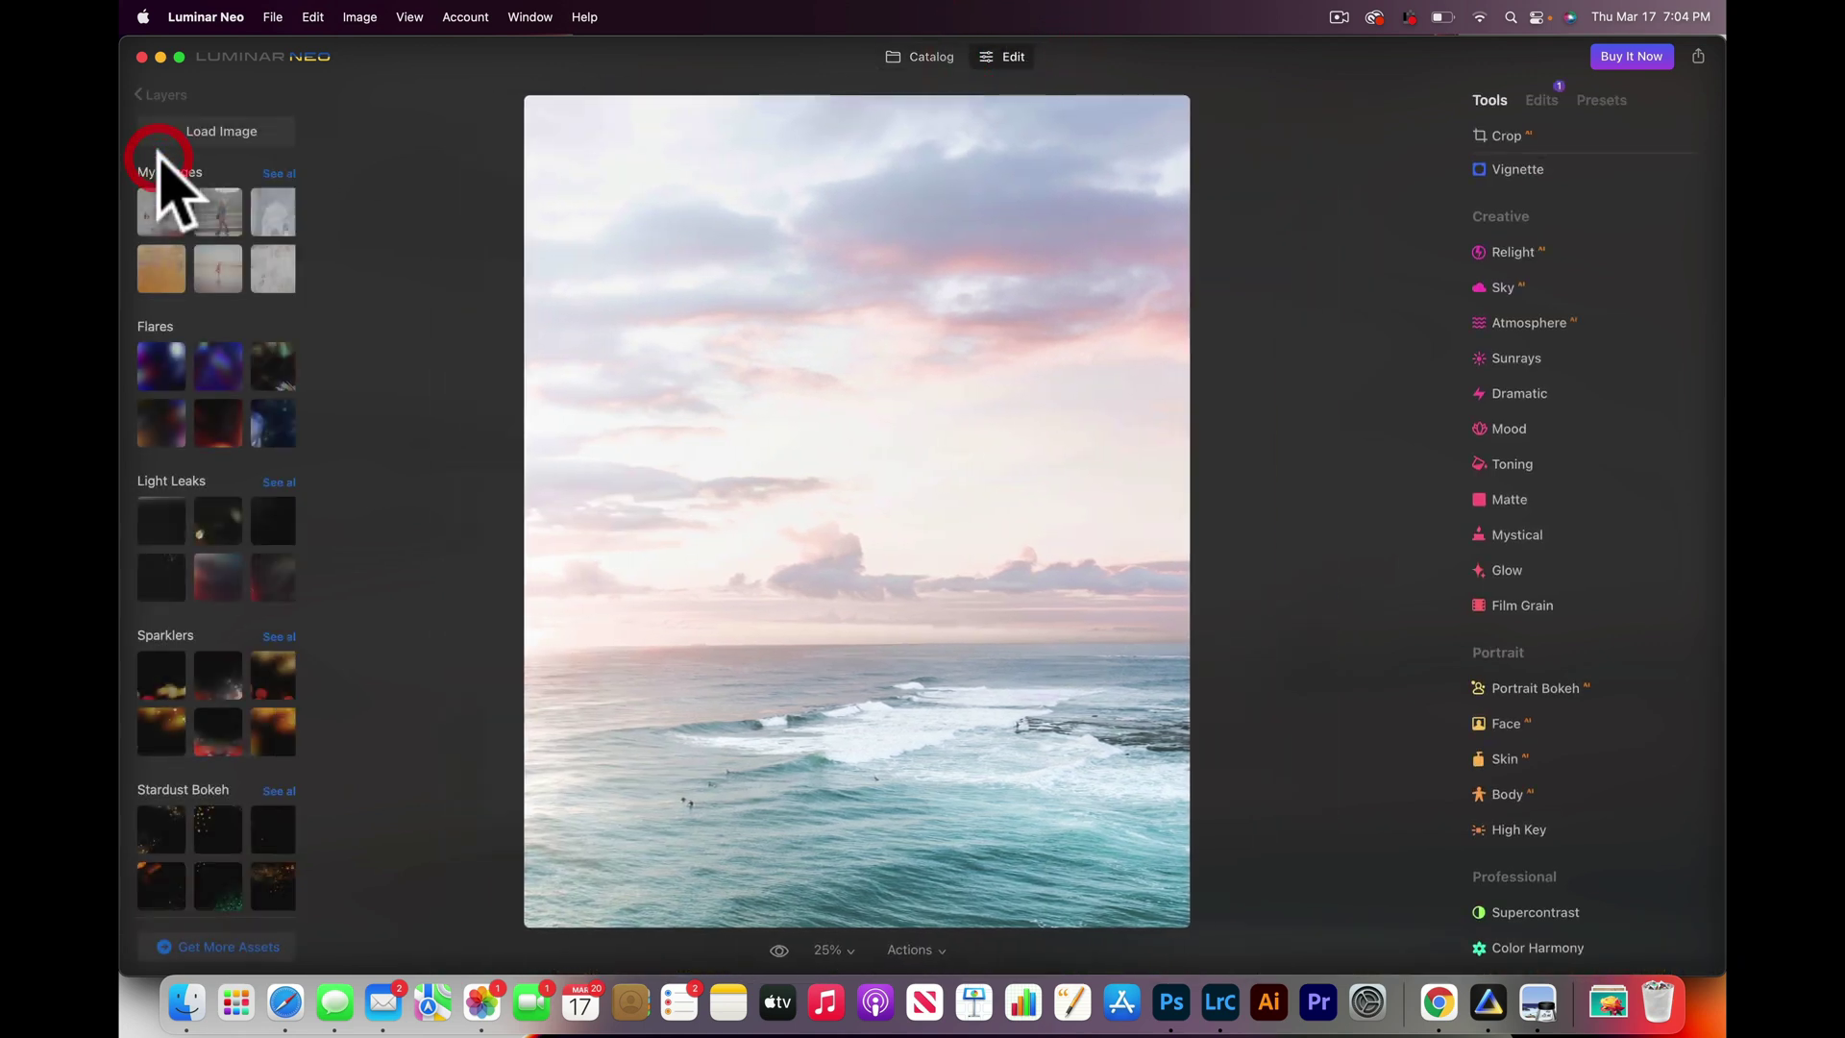
left_click(220, 131)
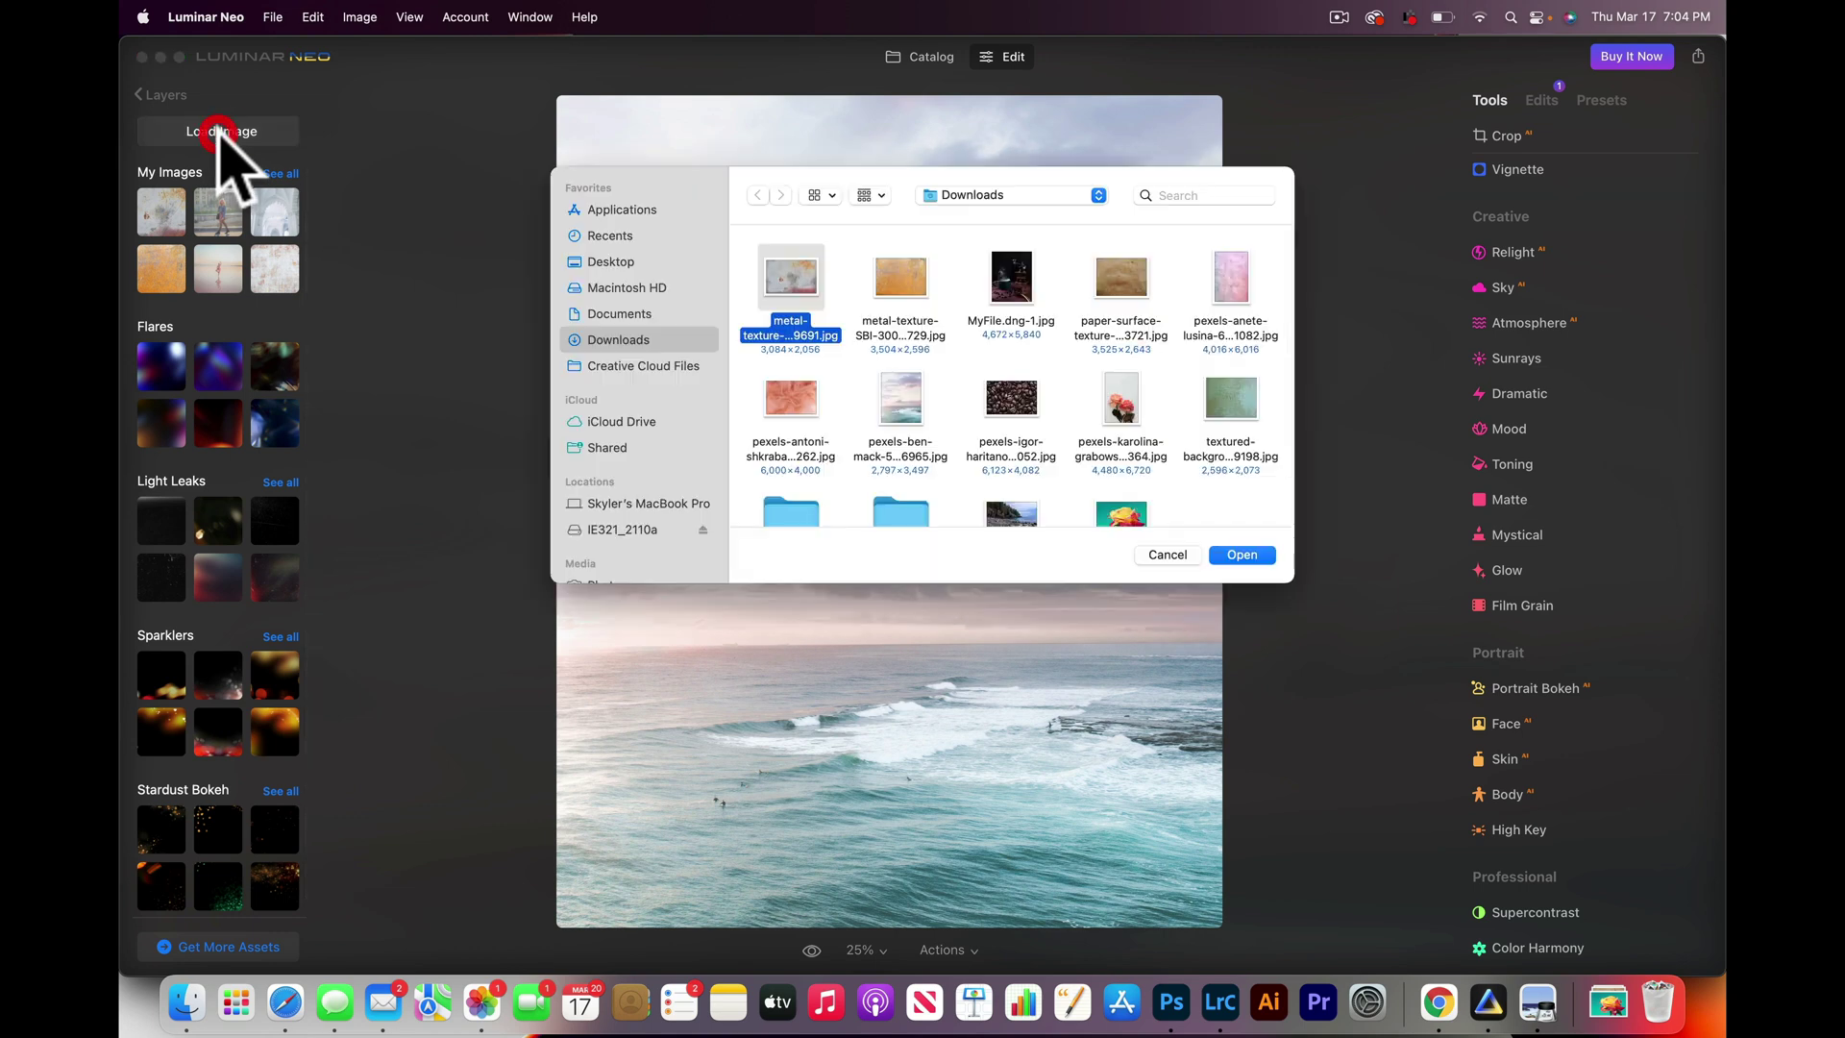
left_click(902, 404)
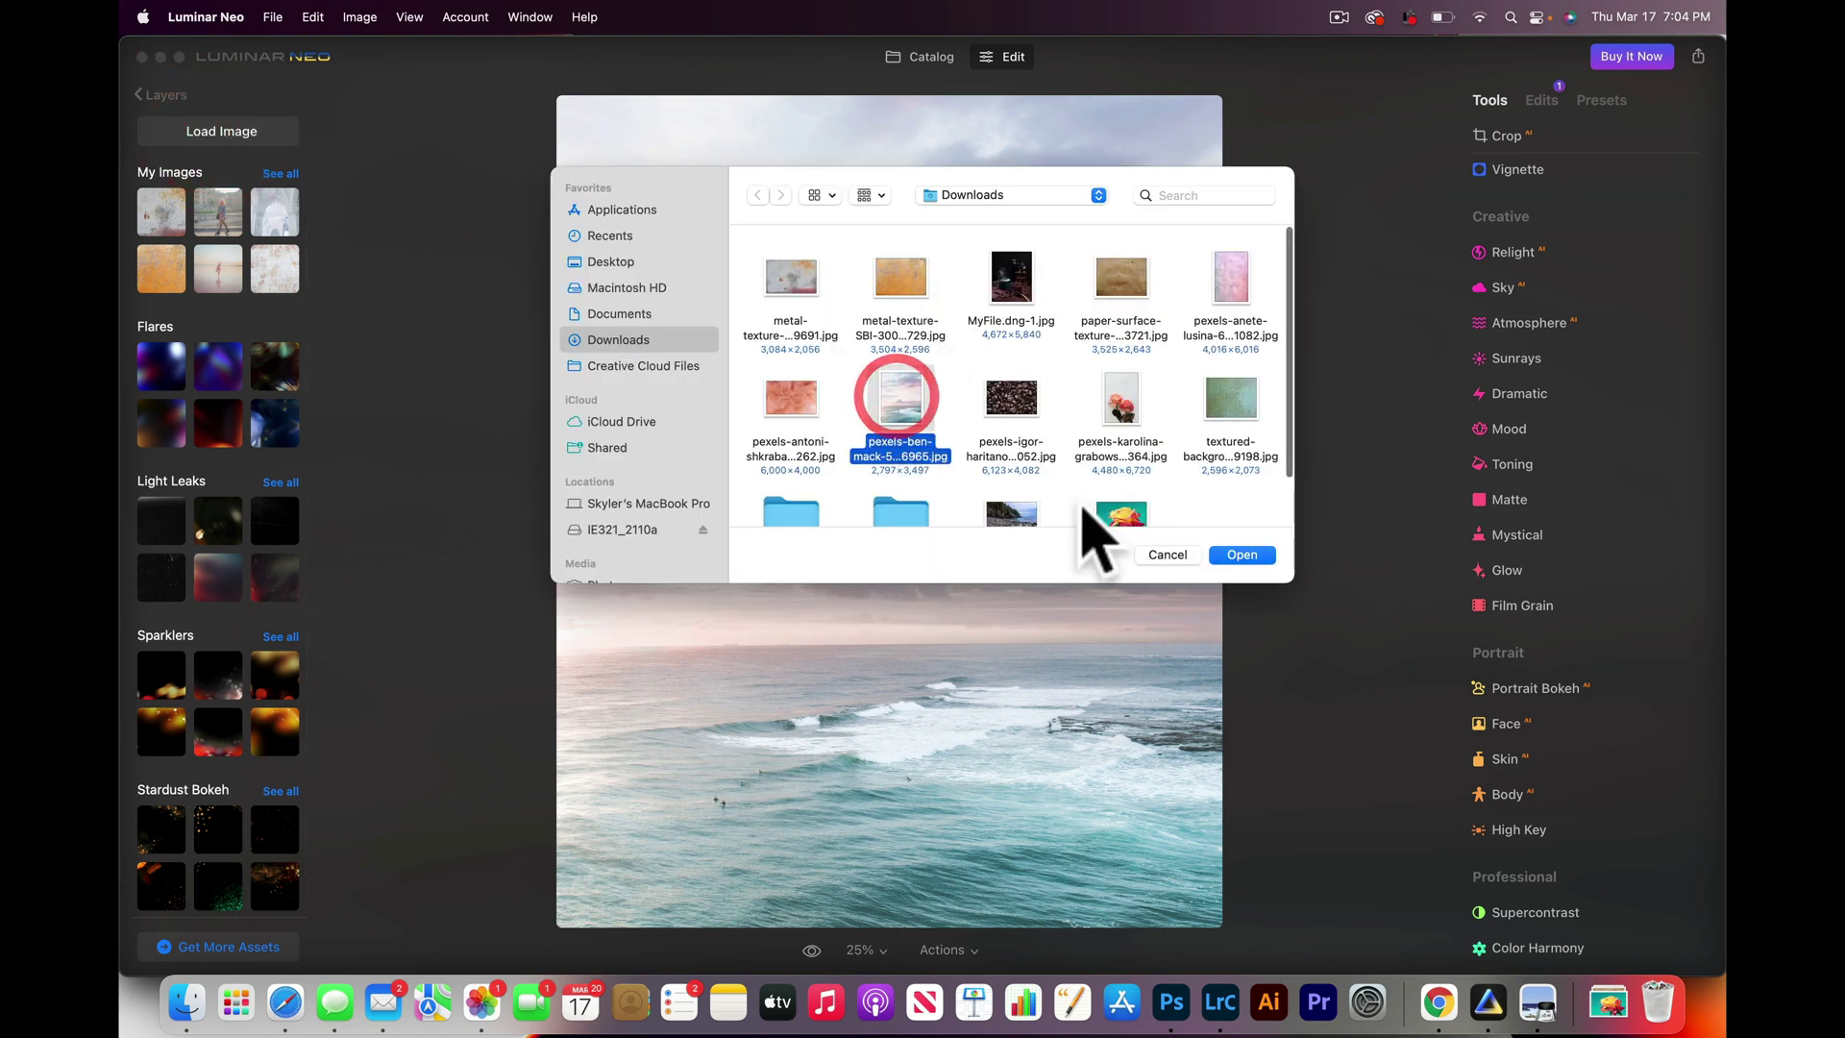
left_click(1242, 555)
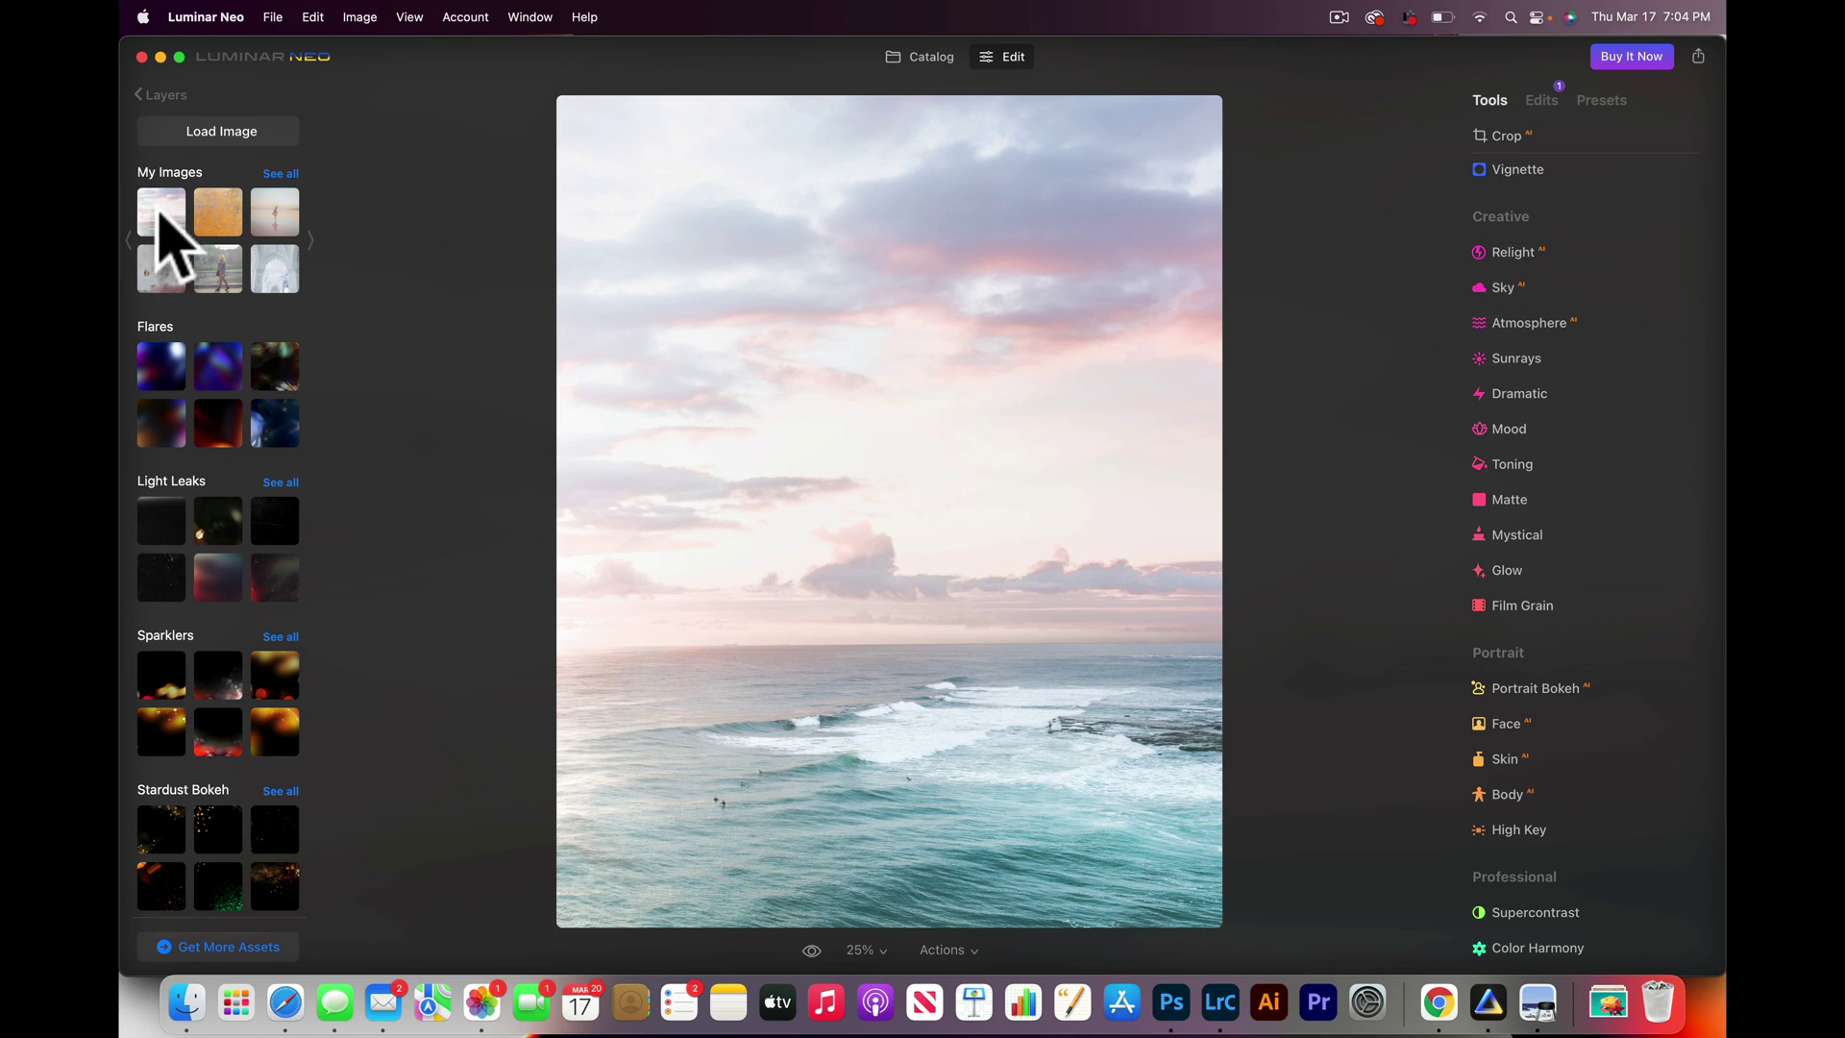
Step: Layer a copy of the sea photo over itself in Multiply at 50 opacity
left_click(160, 213)
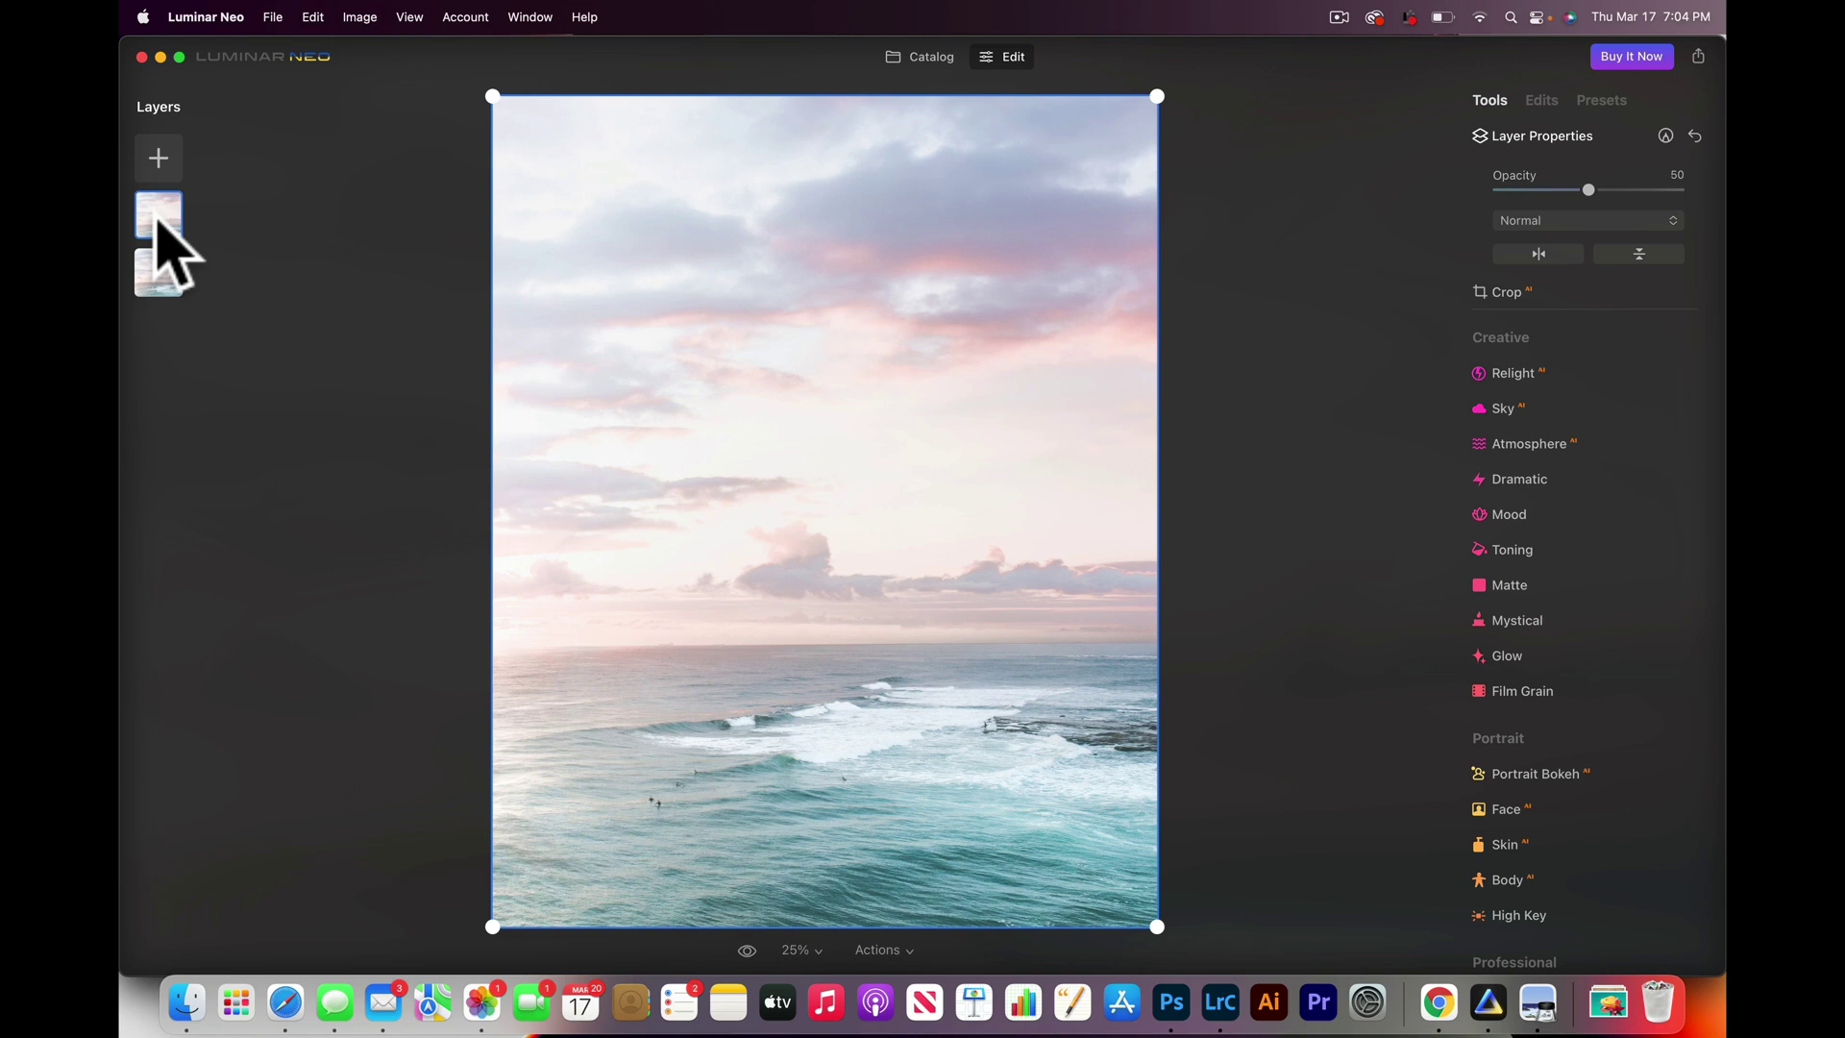
left_click(1558, 221)
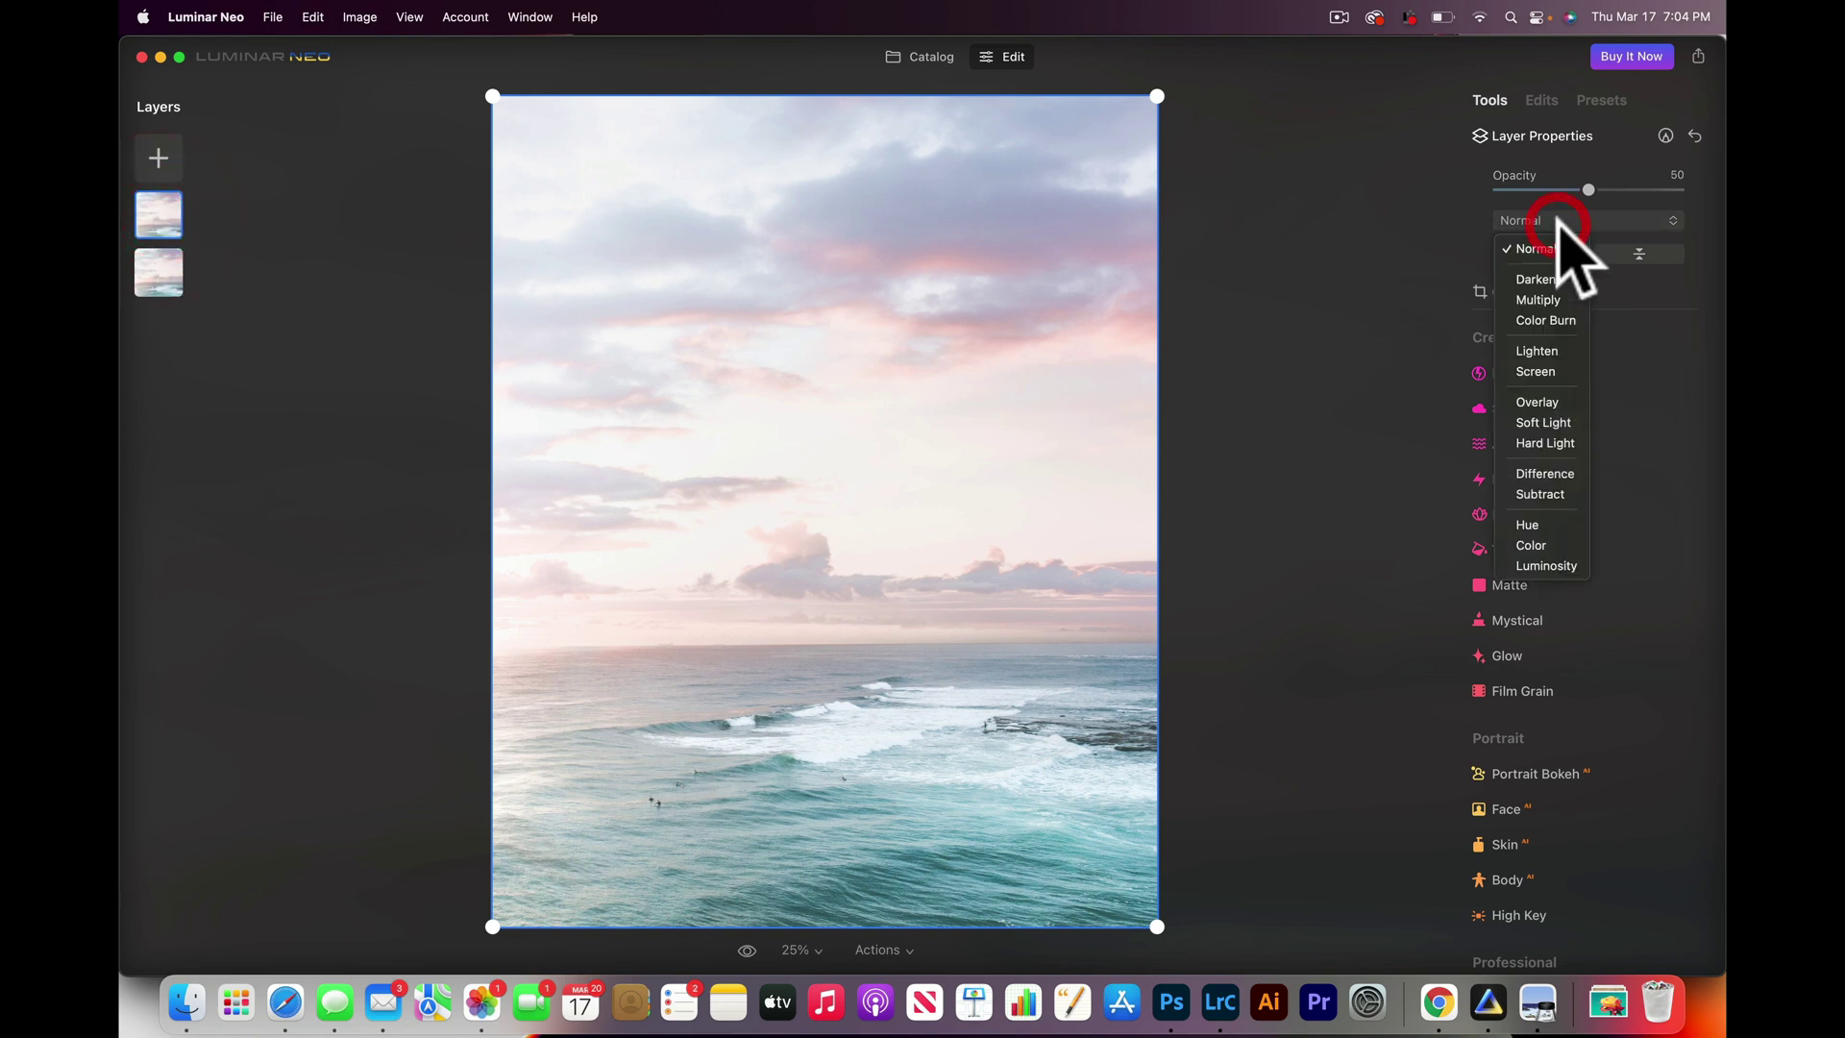
left_click(1549, 300)
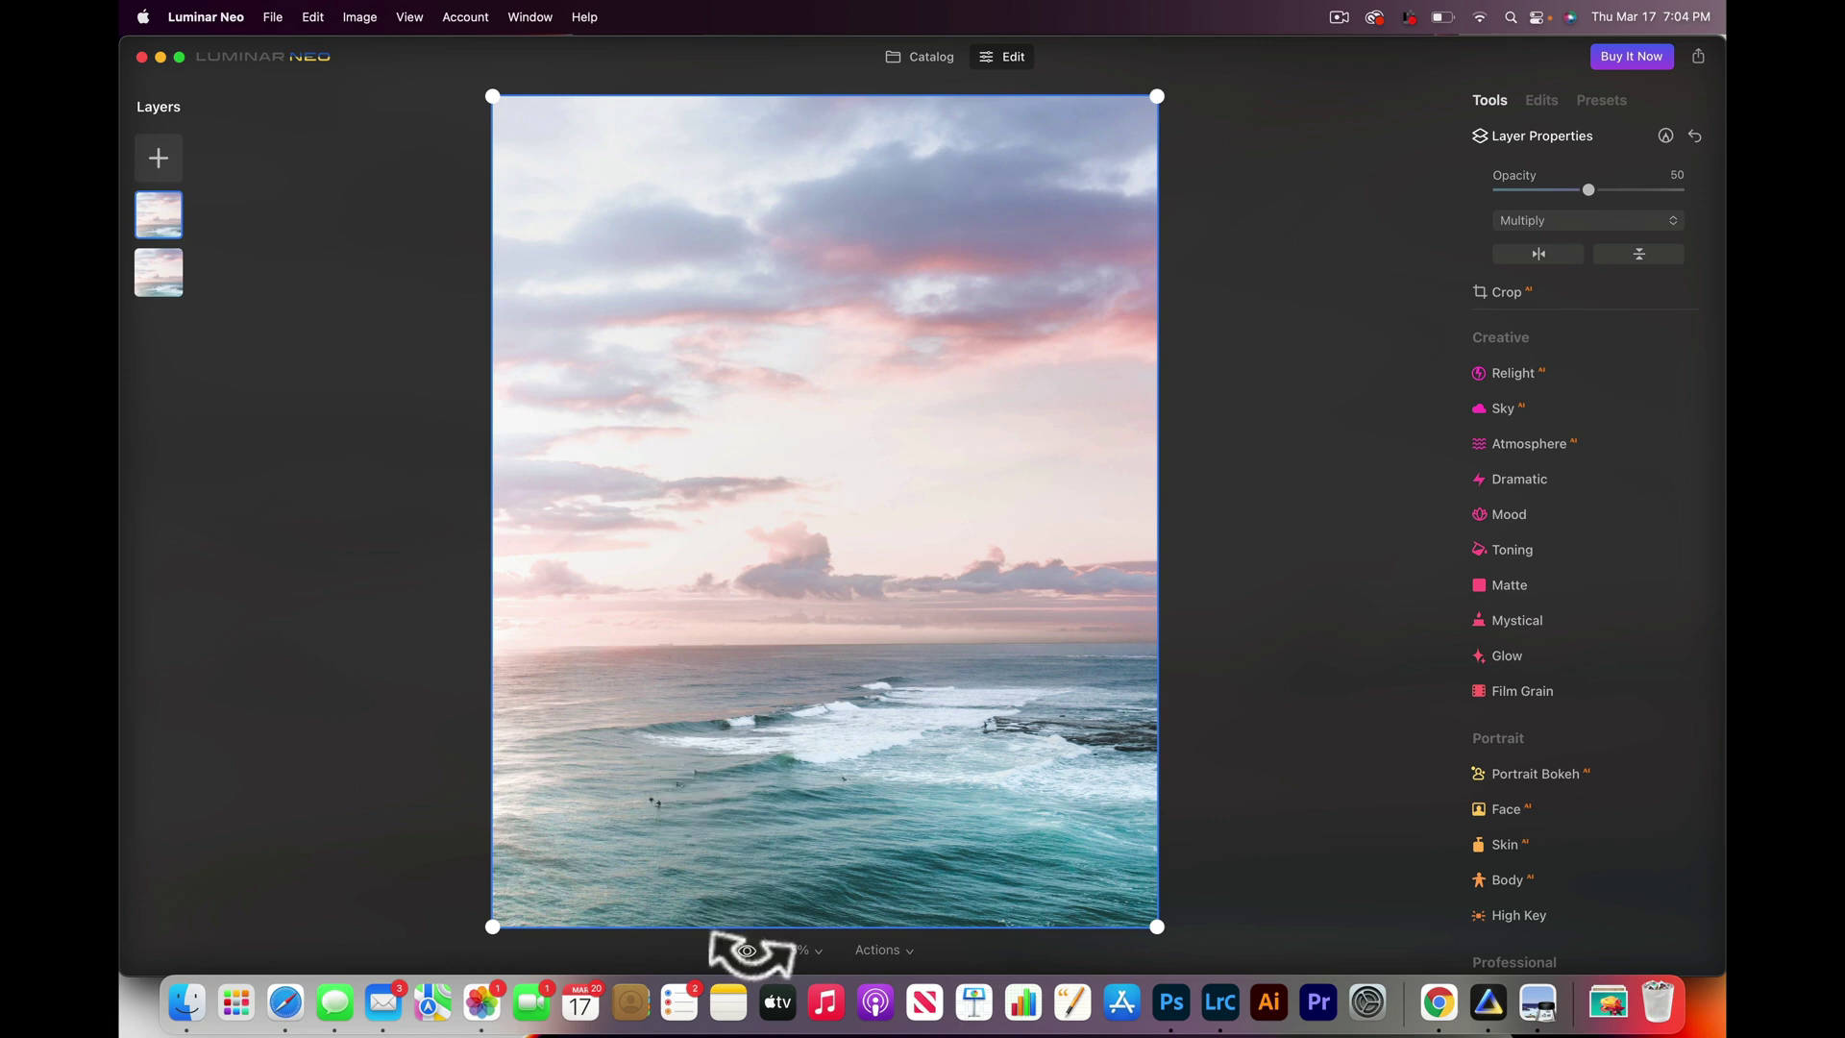
Step: Add a third sea-photo copy at 100 opacity, trying Overlay then settling on Soft Light
left_click(747, 950)
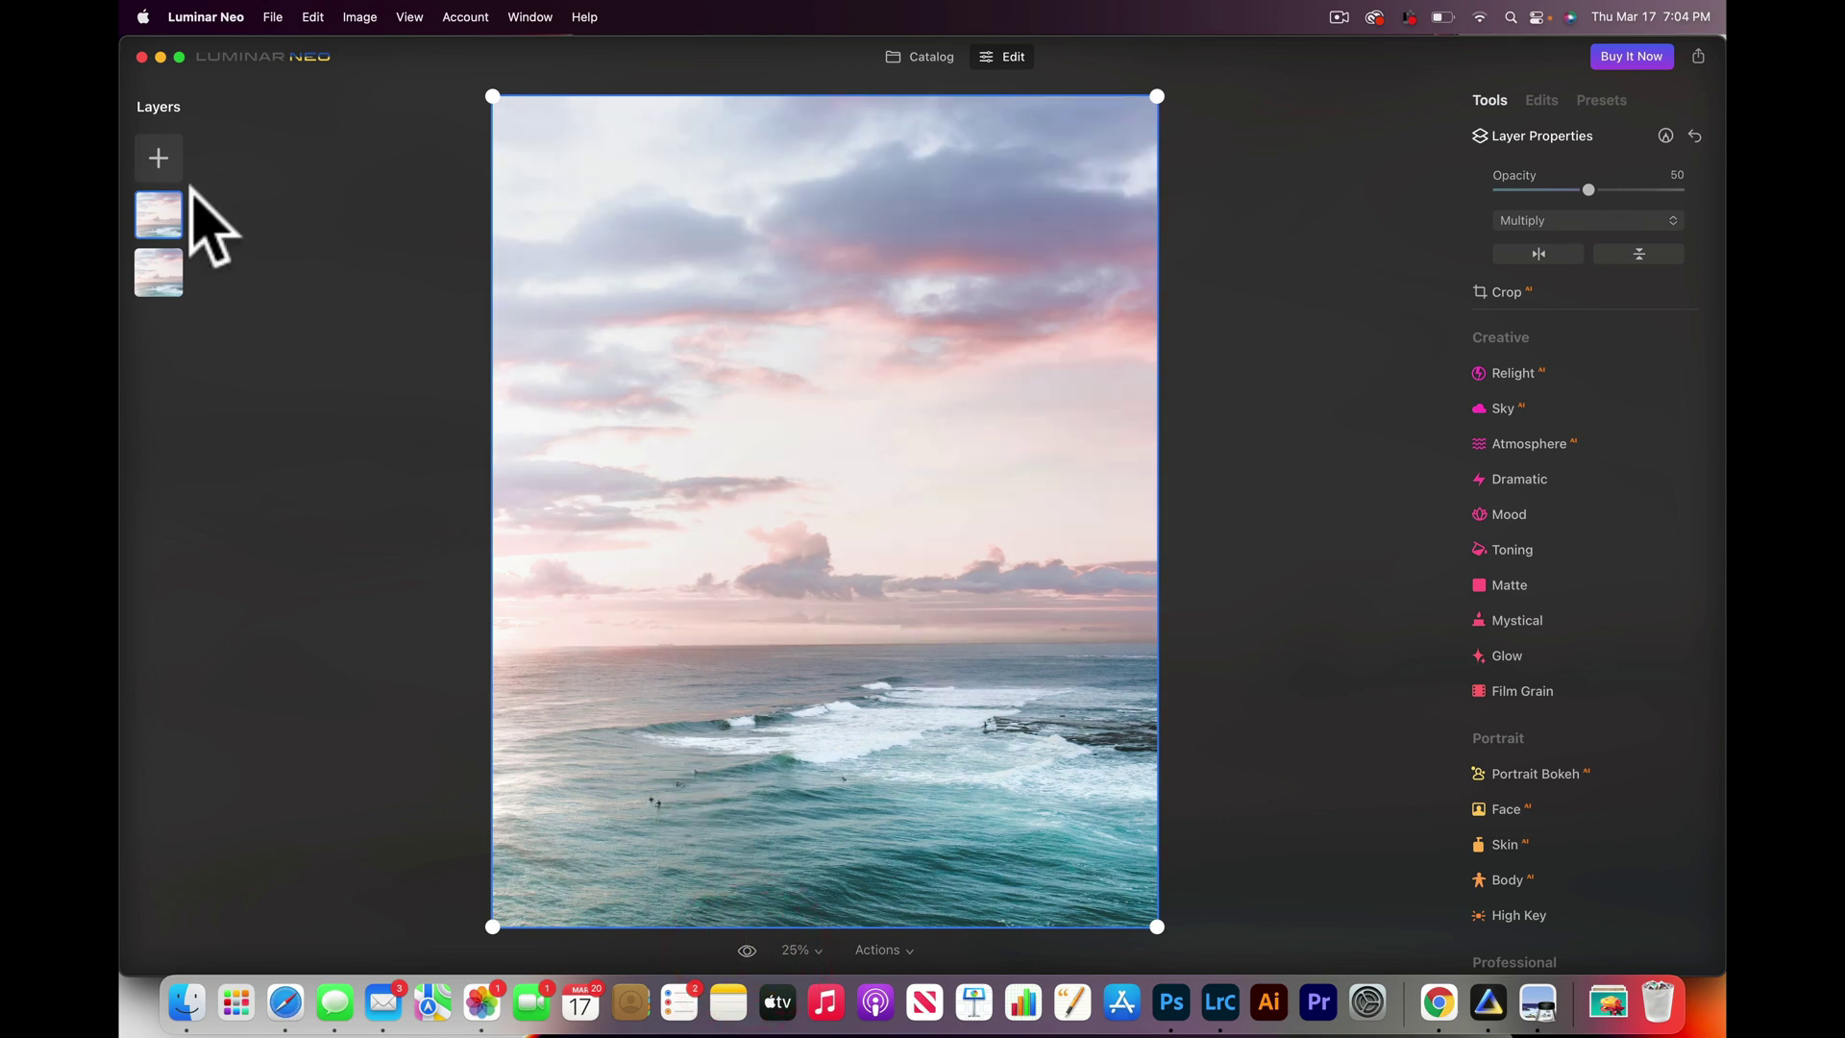
left_click(161, 154)
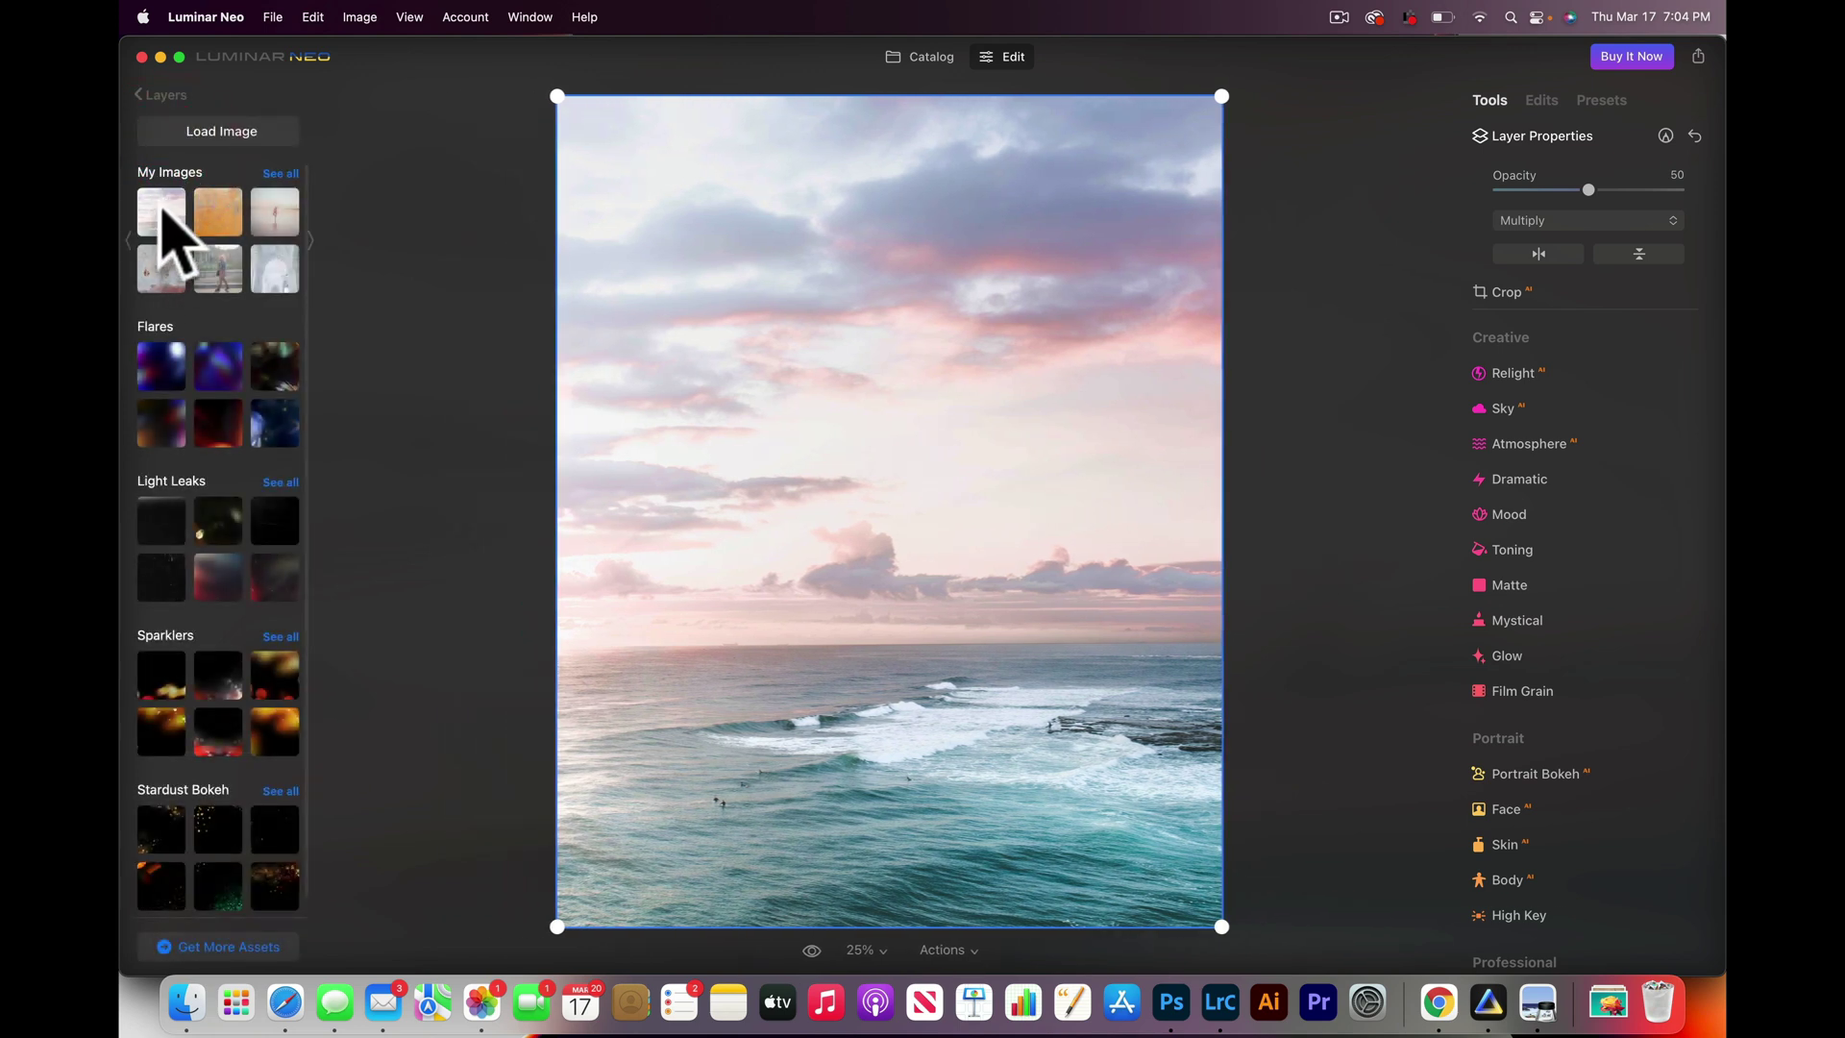
left_click(162, 207)
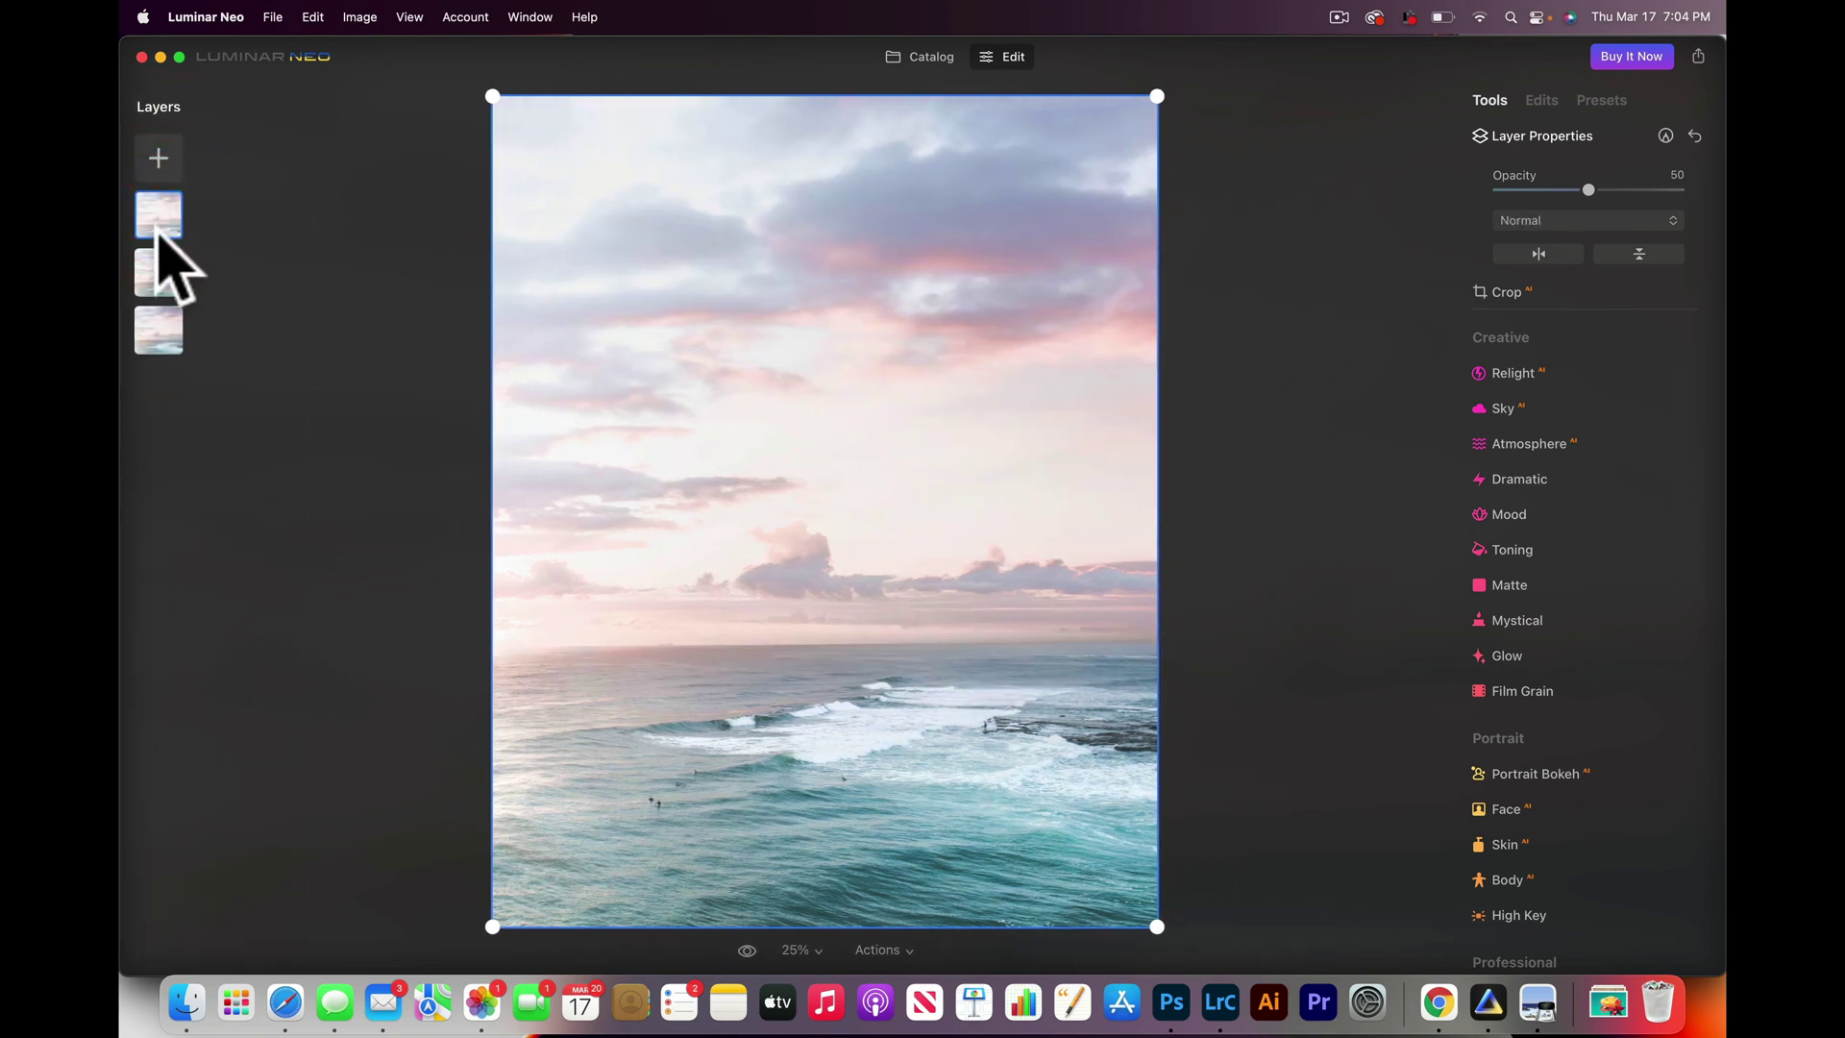
left_click(1585, 221)
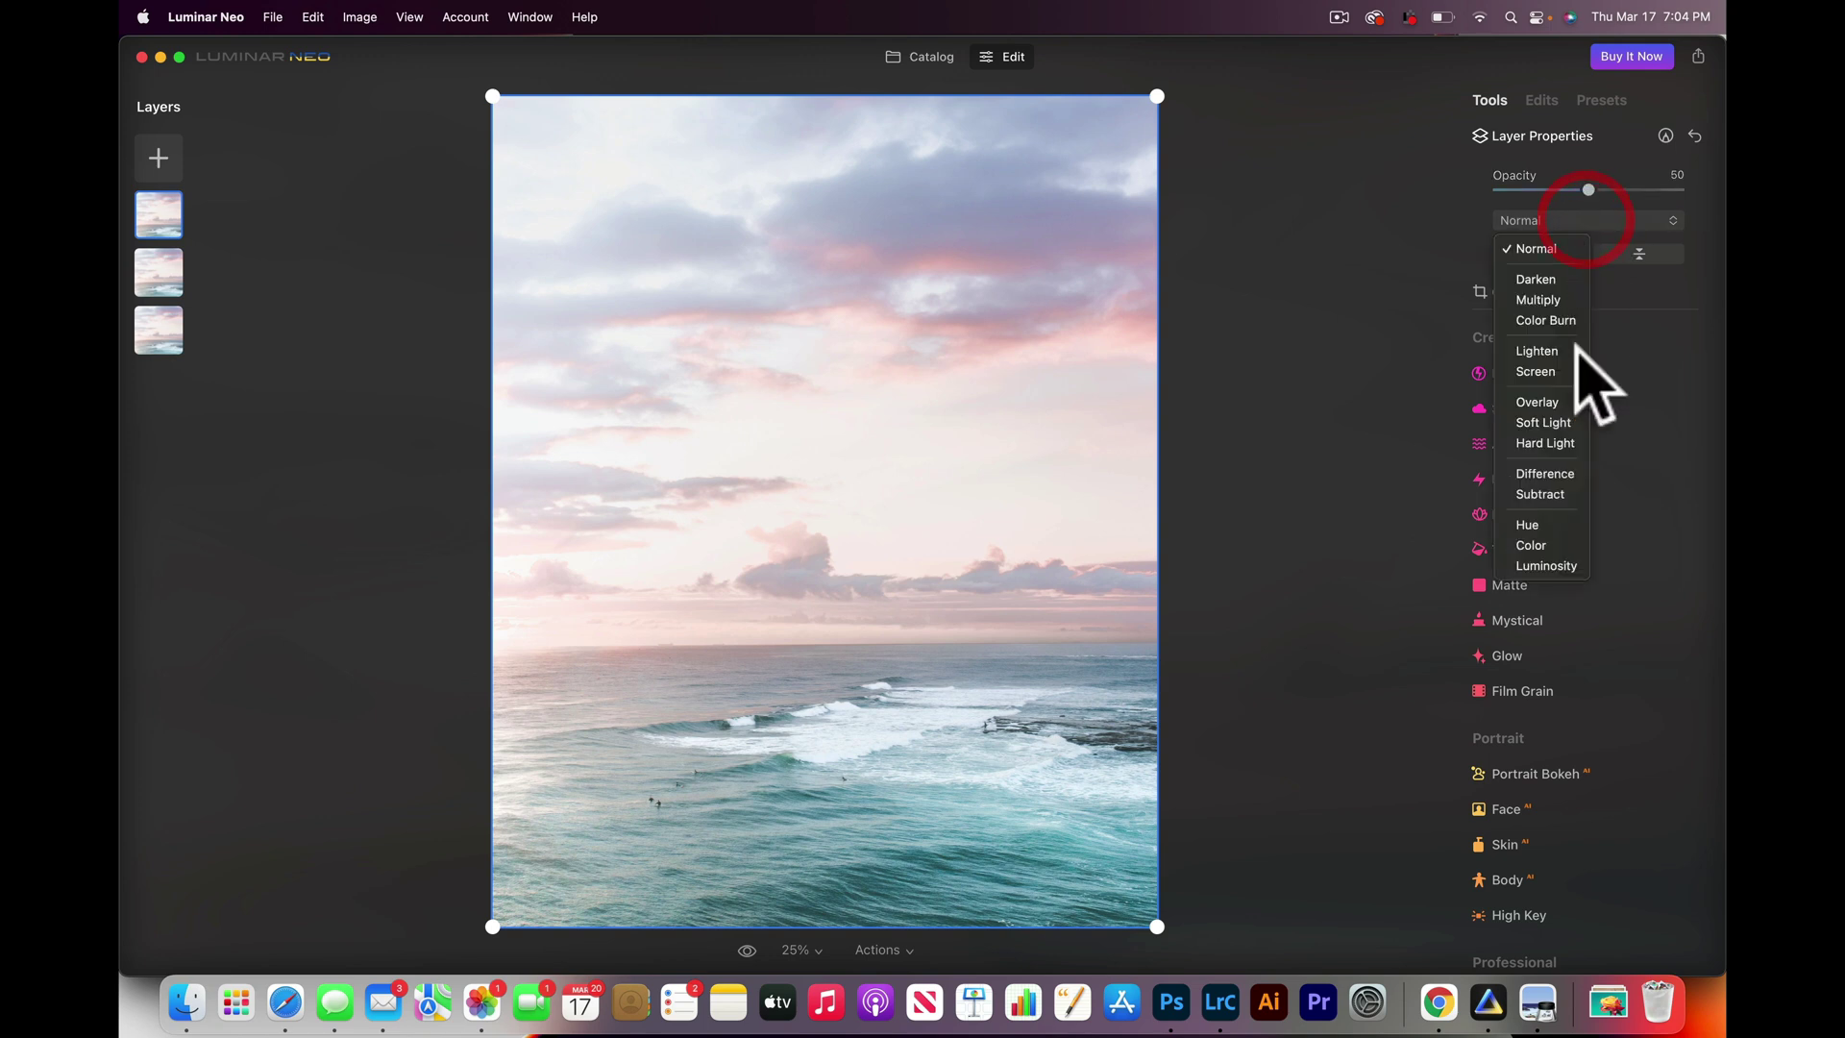
left_click(1558, 403)
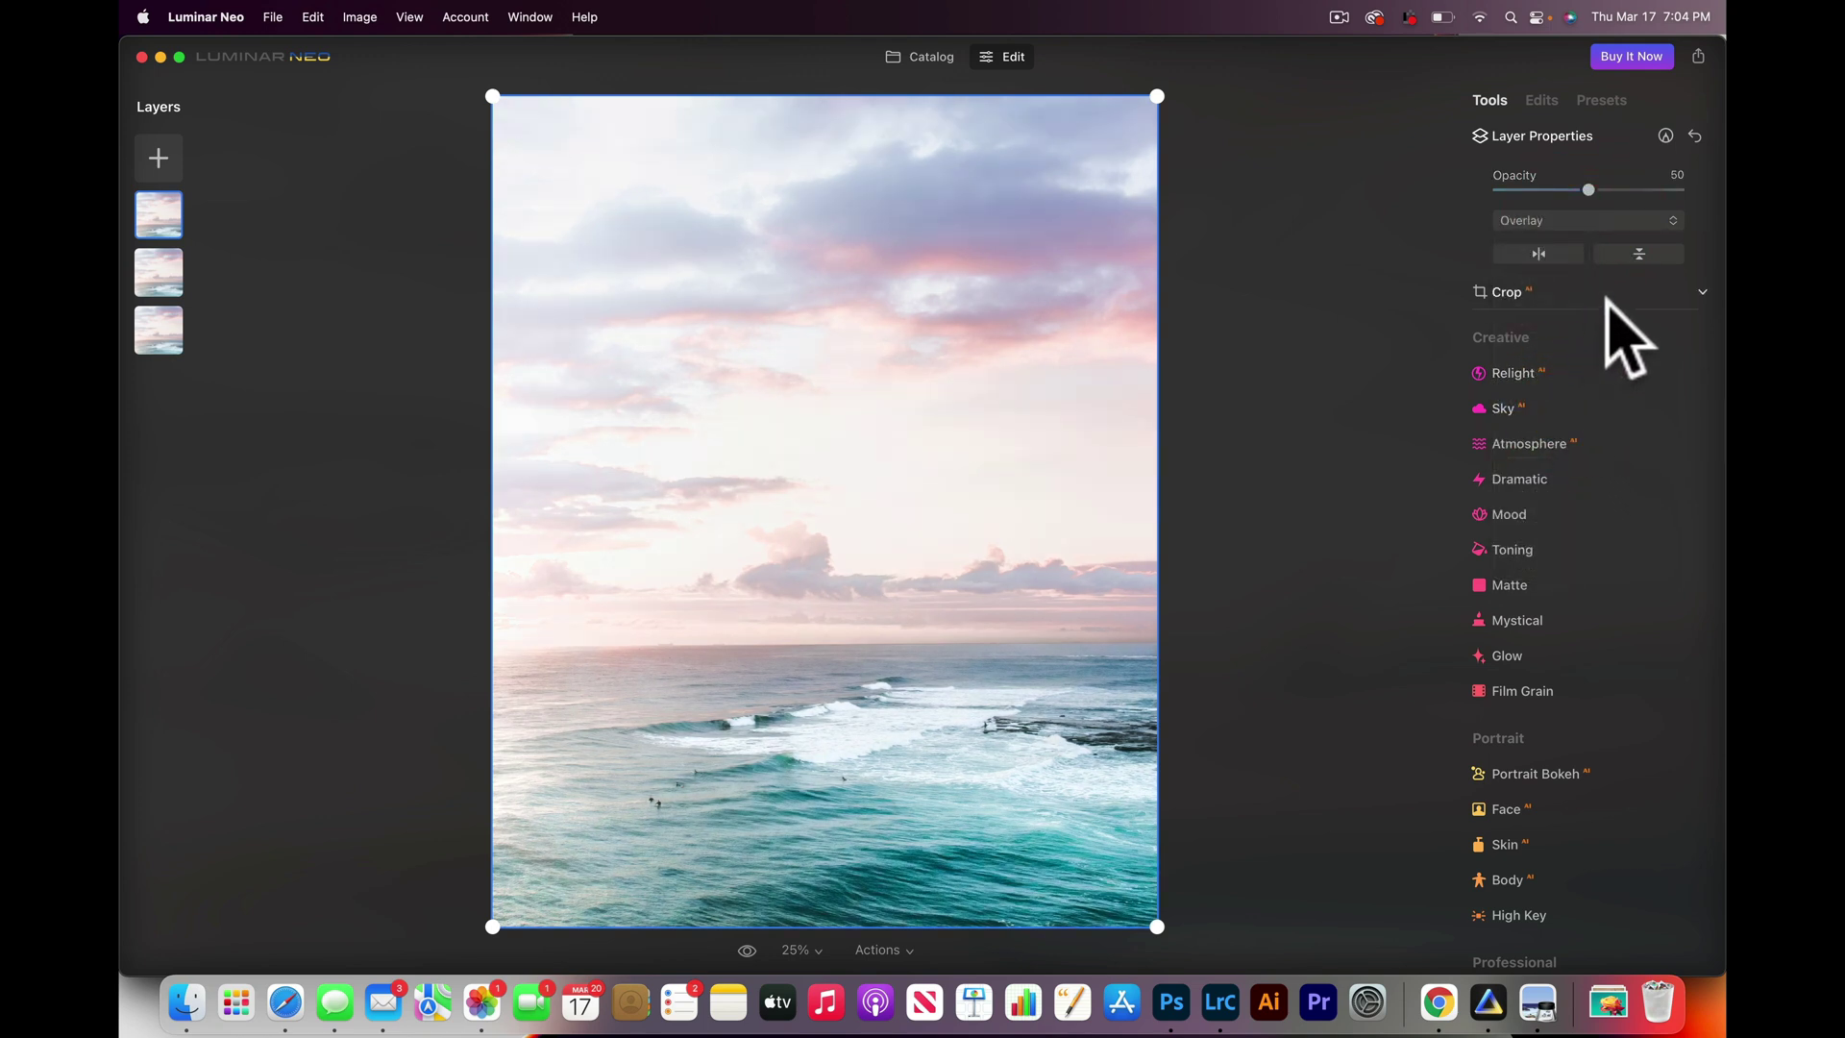
left_click_drag(1677, 189, 1715, 187)
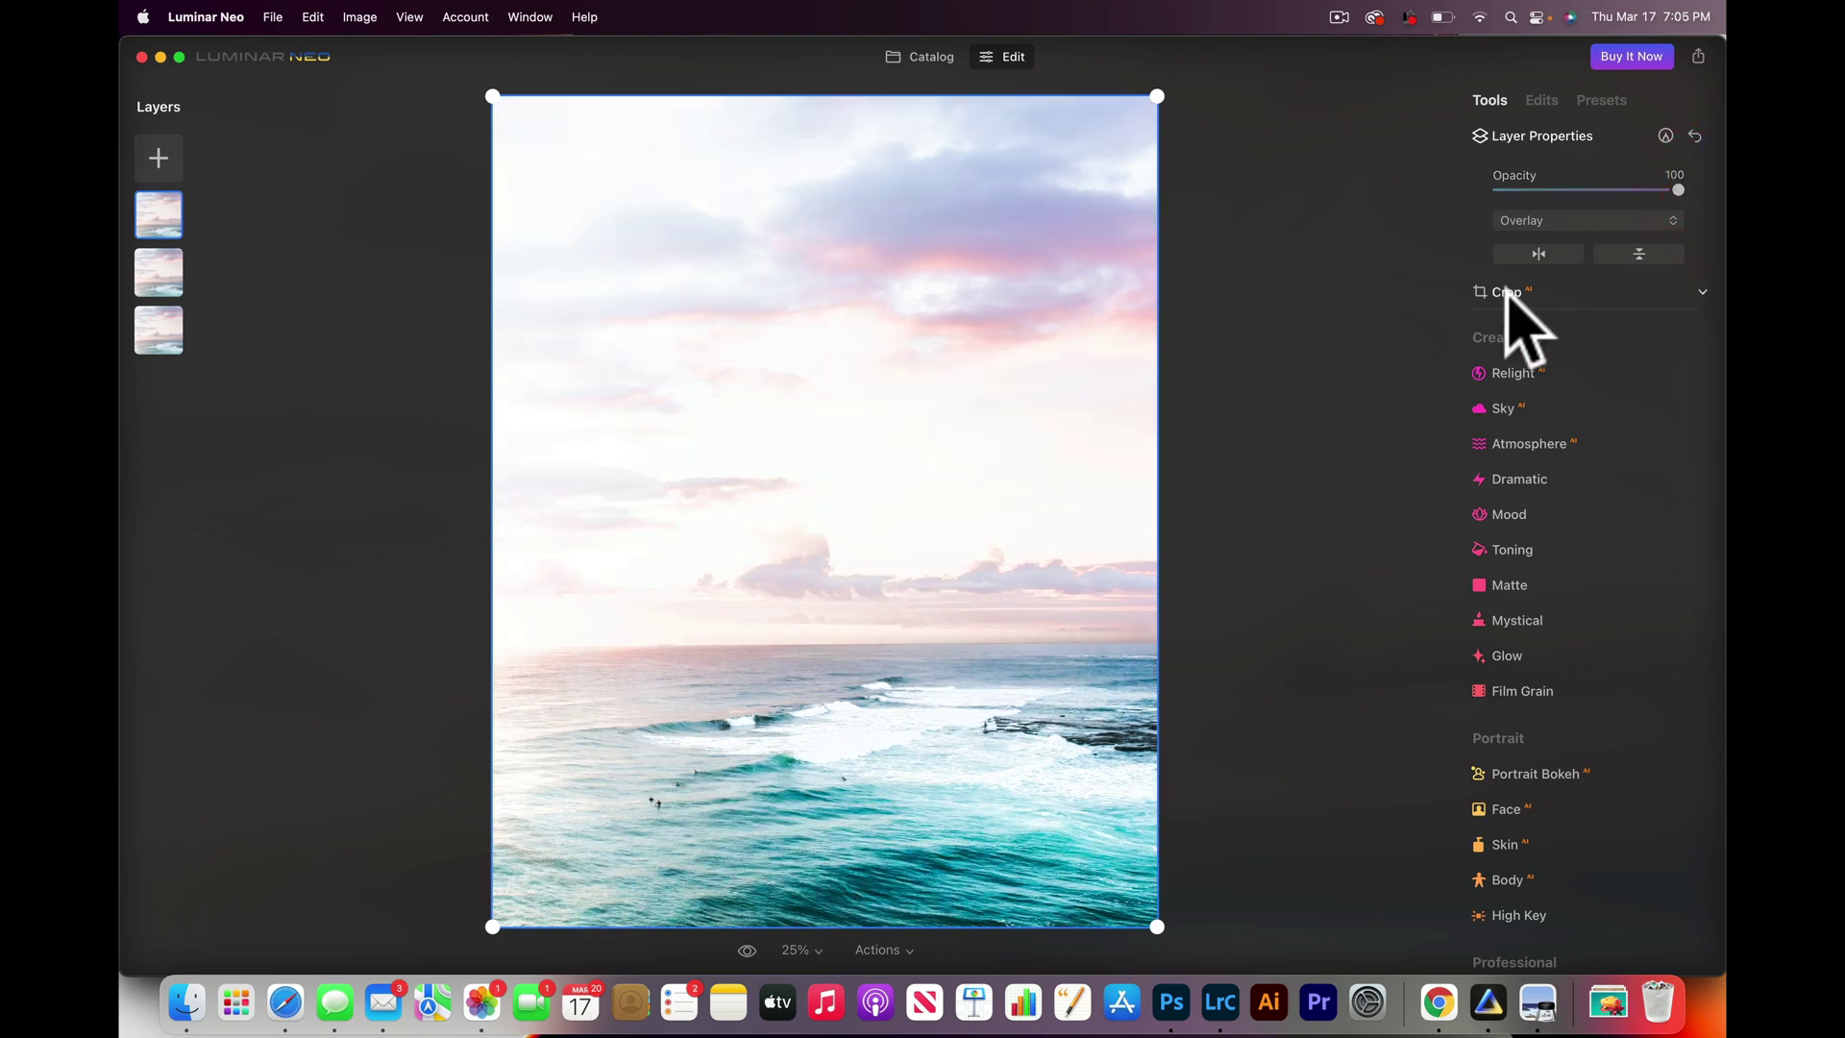
left_click(1578, 221)
left_click(1558, 423)
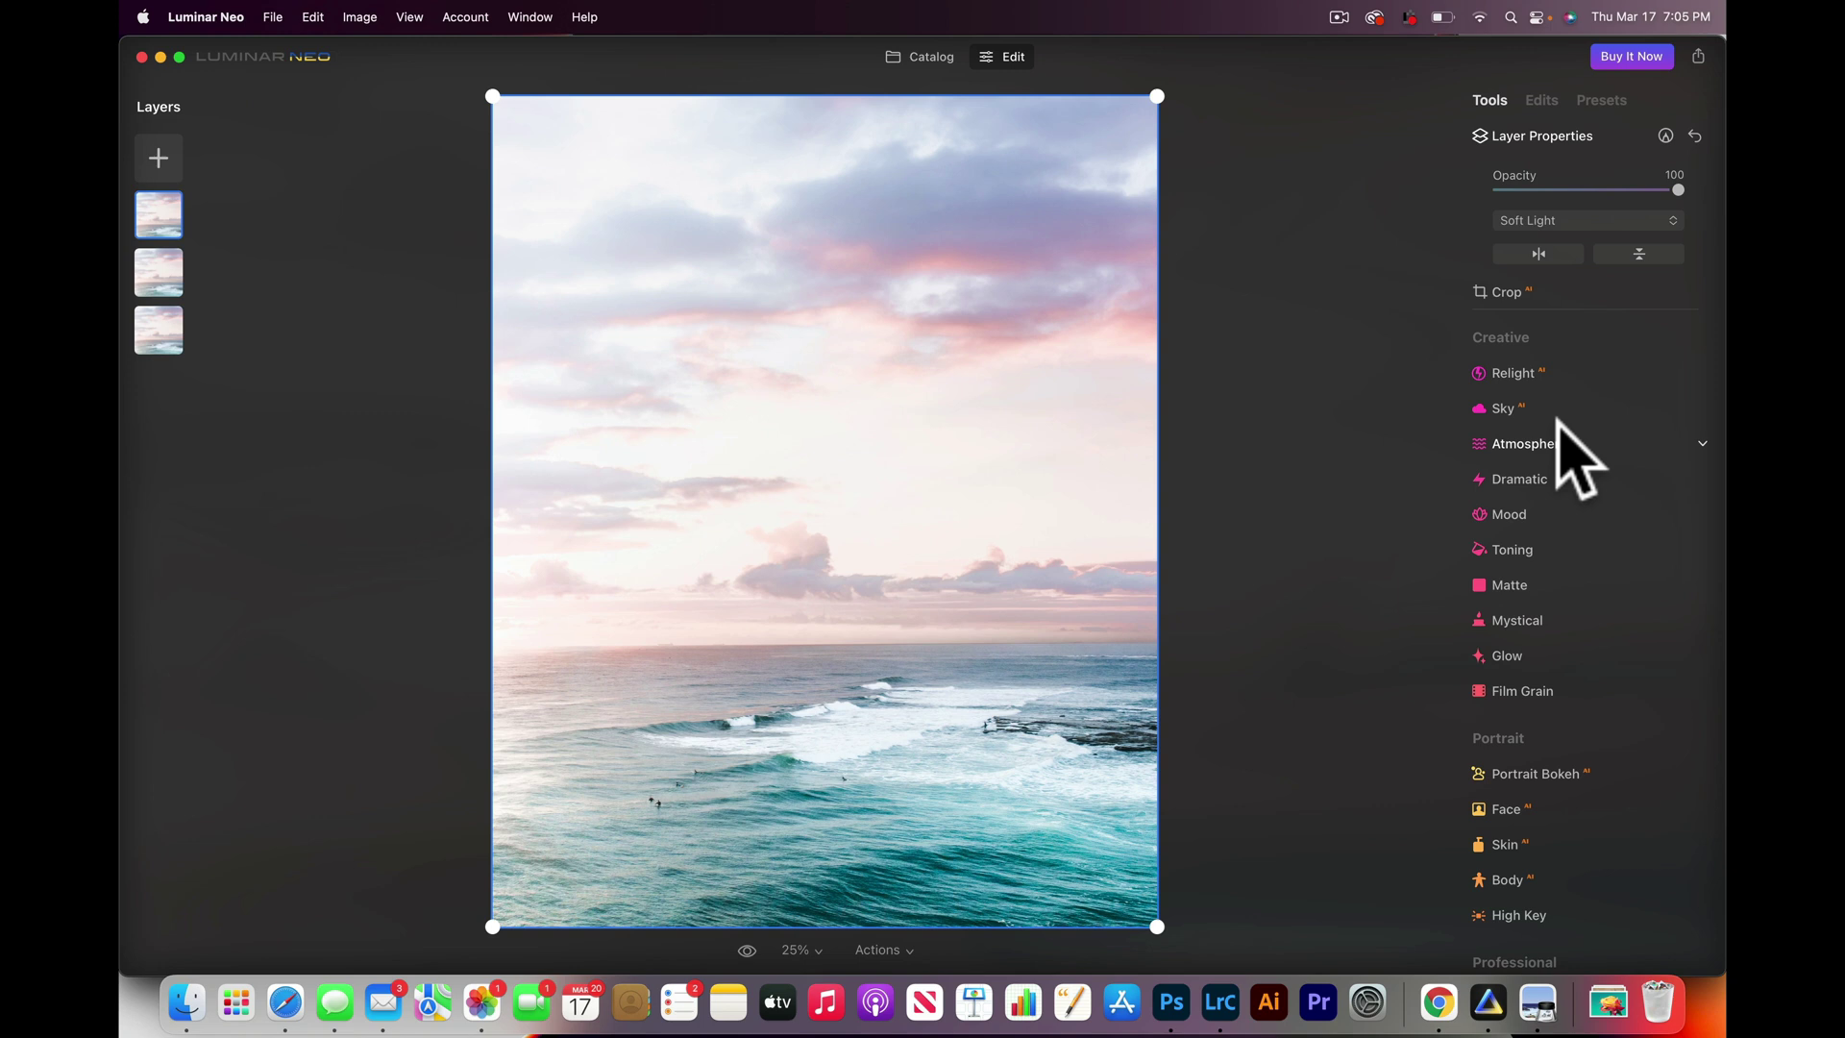
left_click(747, 949)
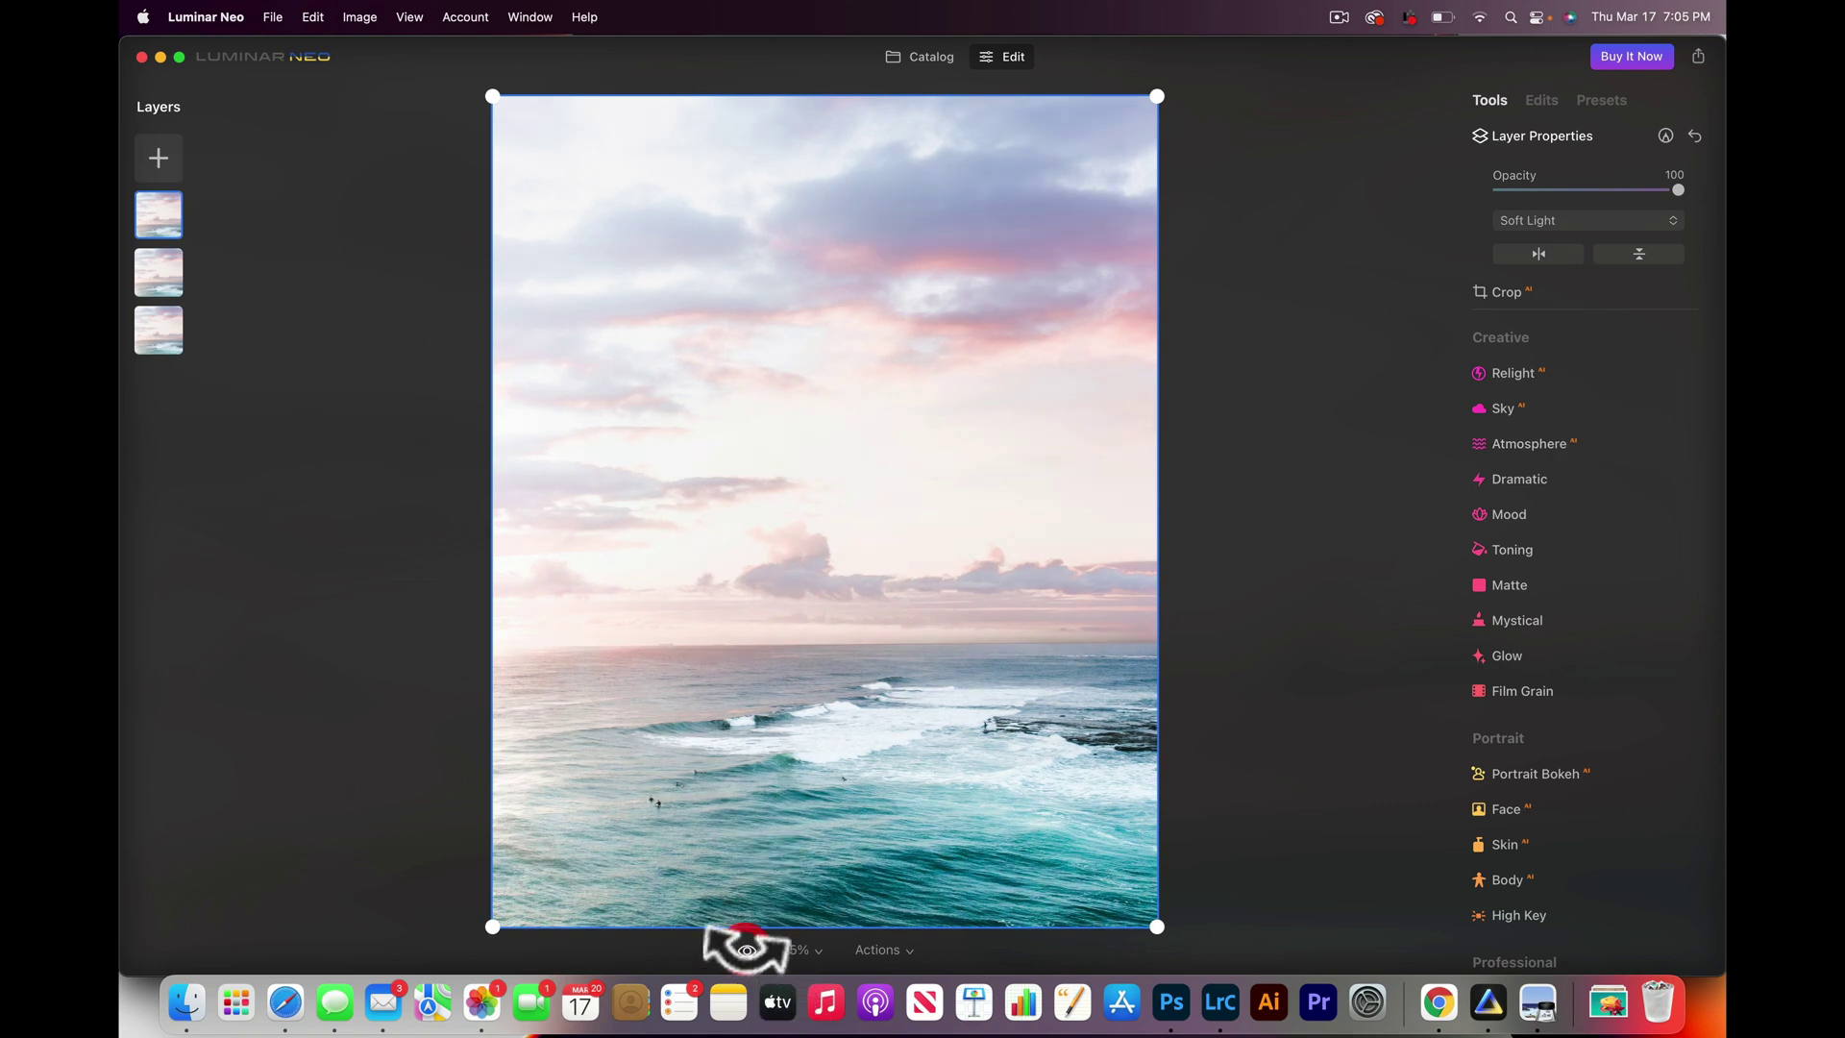
Step: Raise the Multiply layer to 100 opacity and compare against the original
left_click(159, 278)
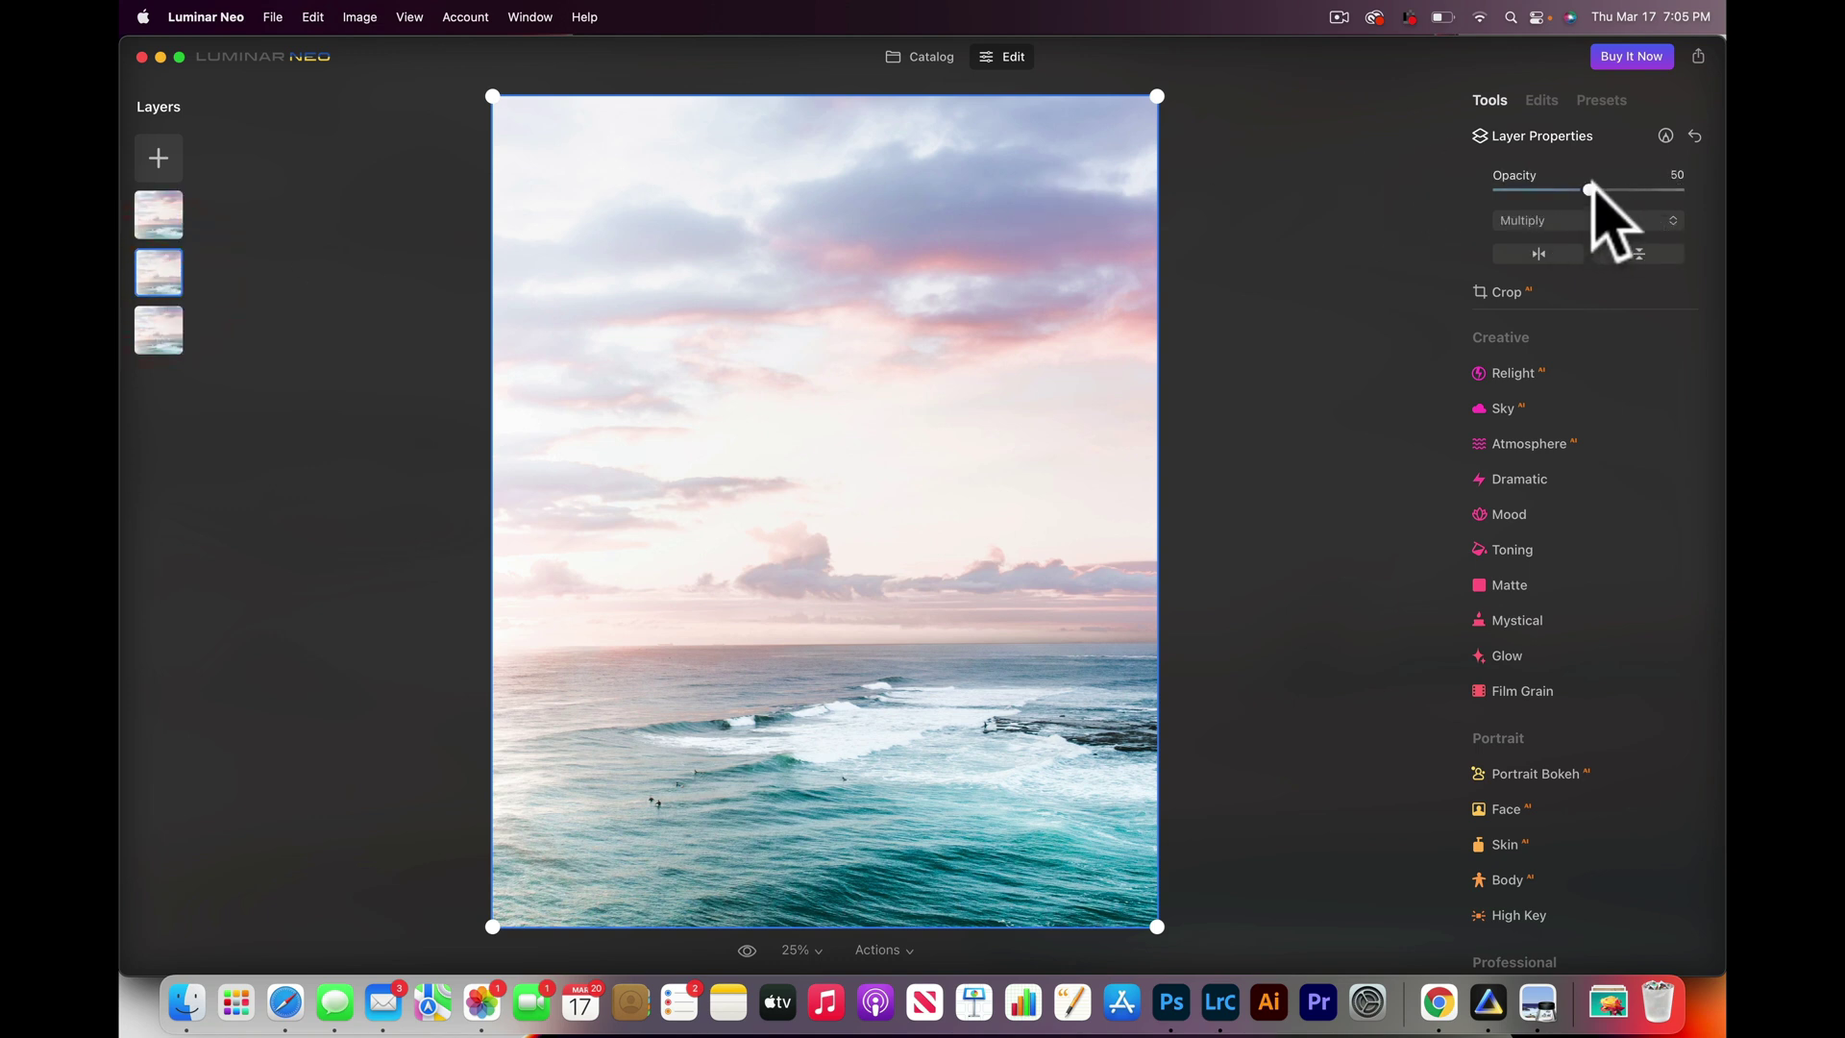
left_click_drag(1591, 189, 1699, 189)
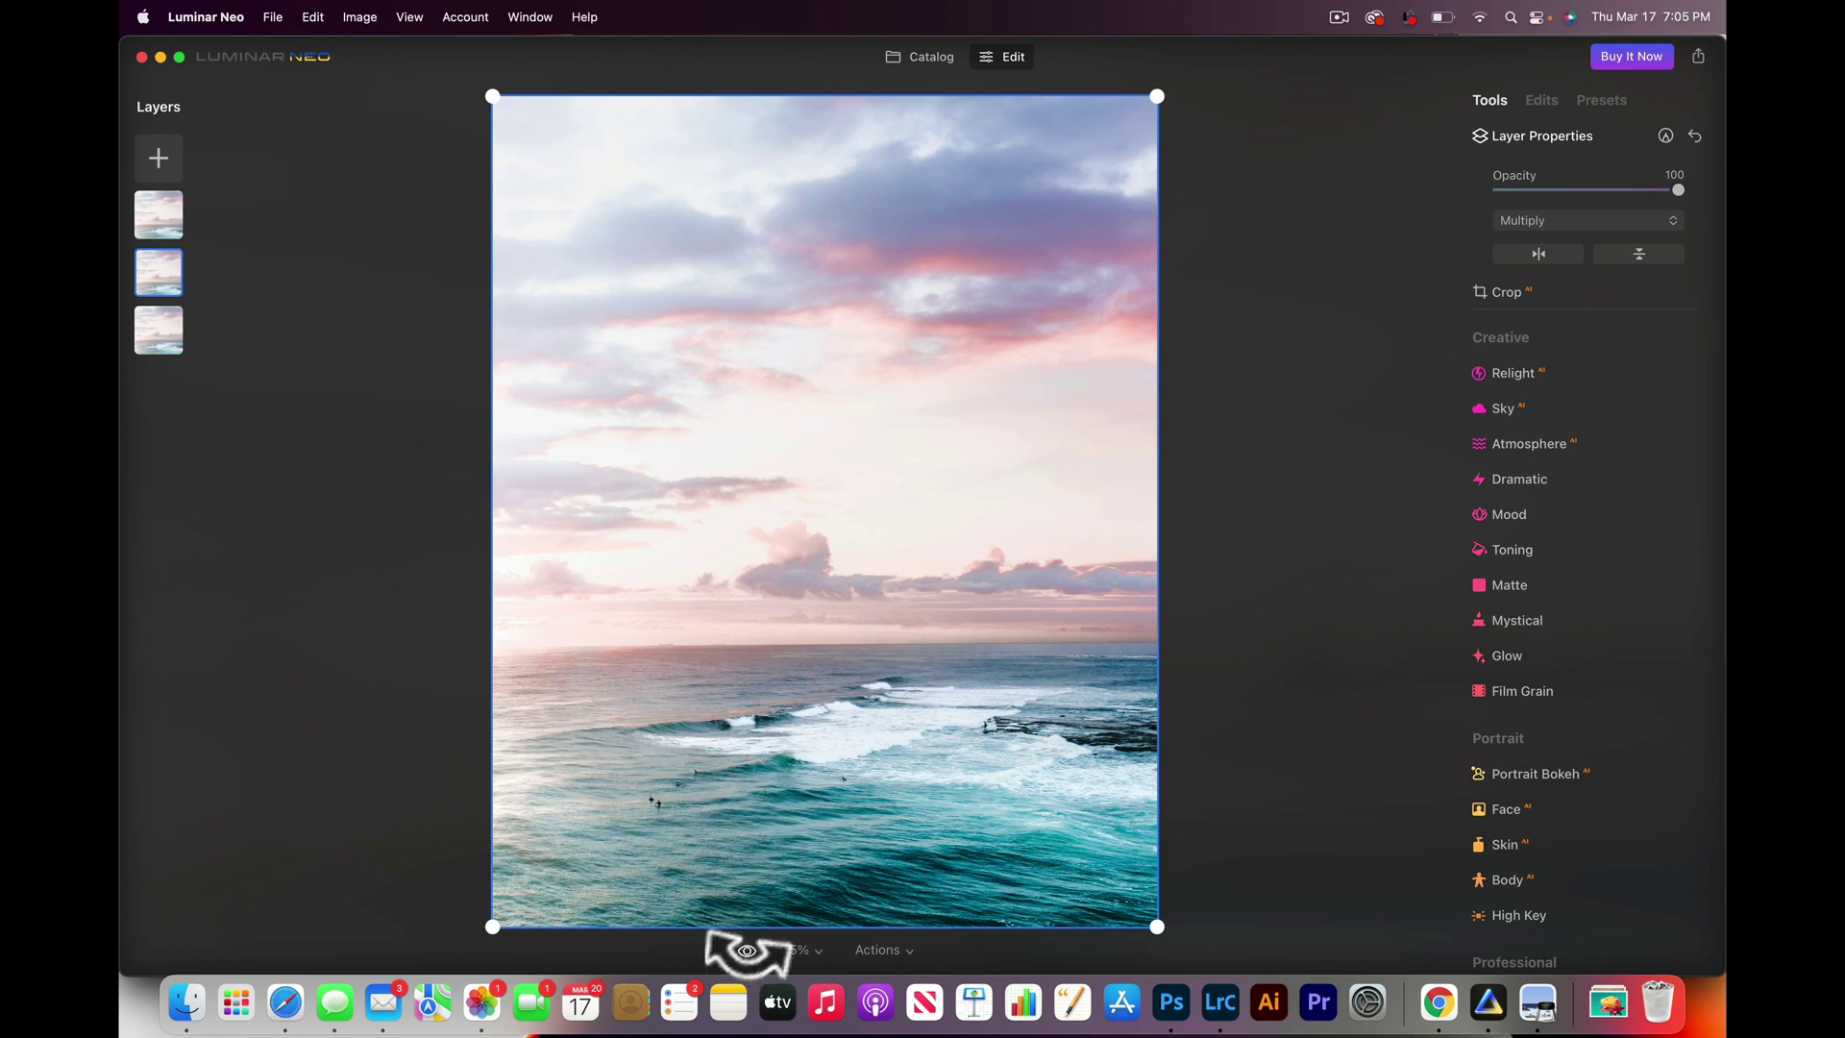
left_click(748, 950)
left_click(748, 950)
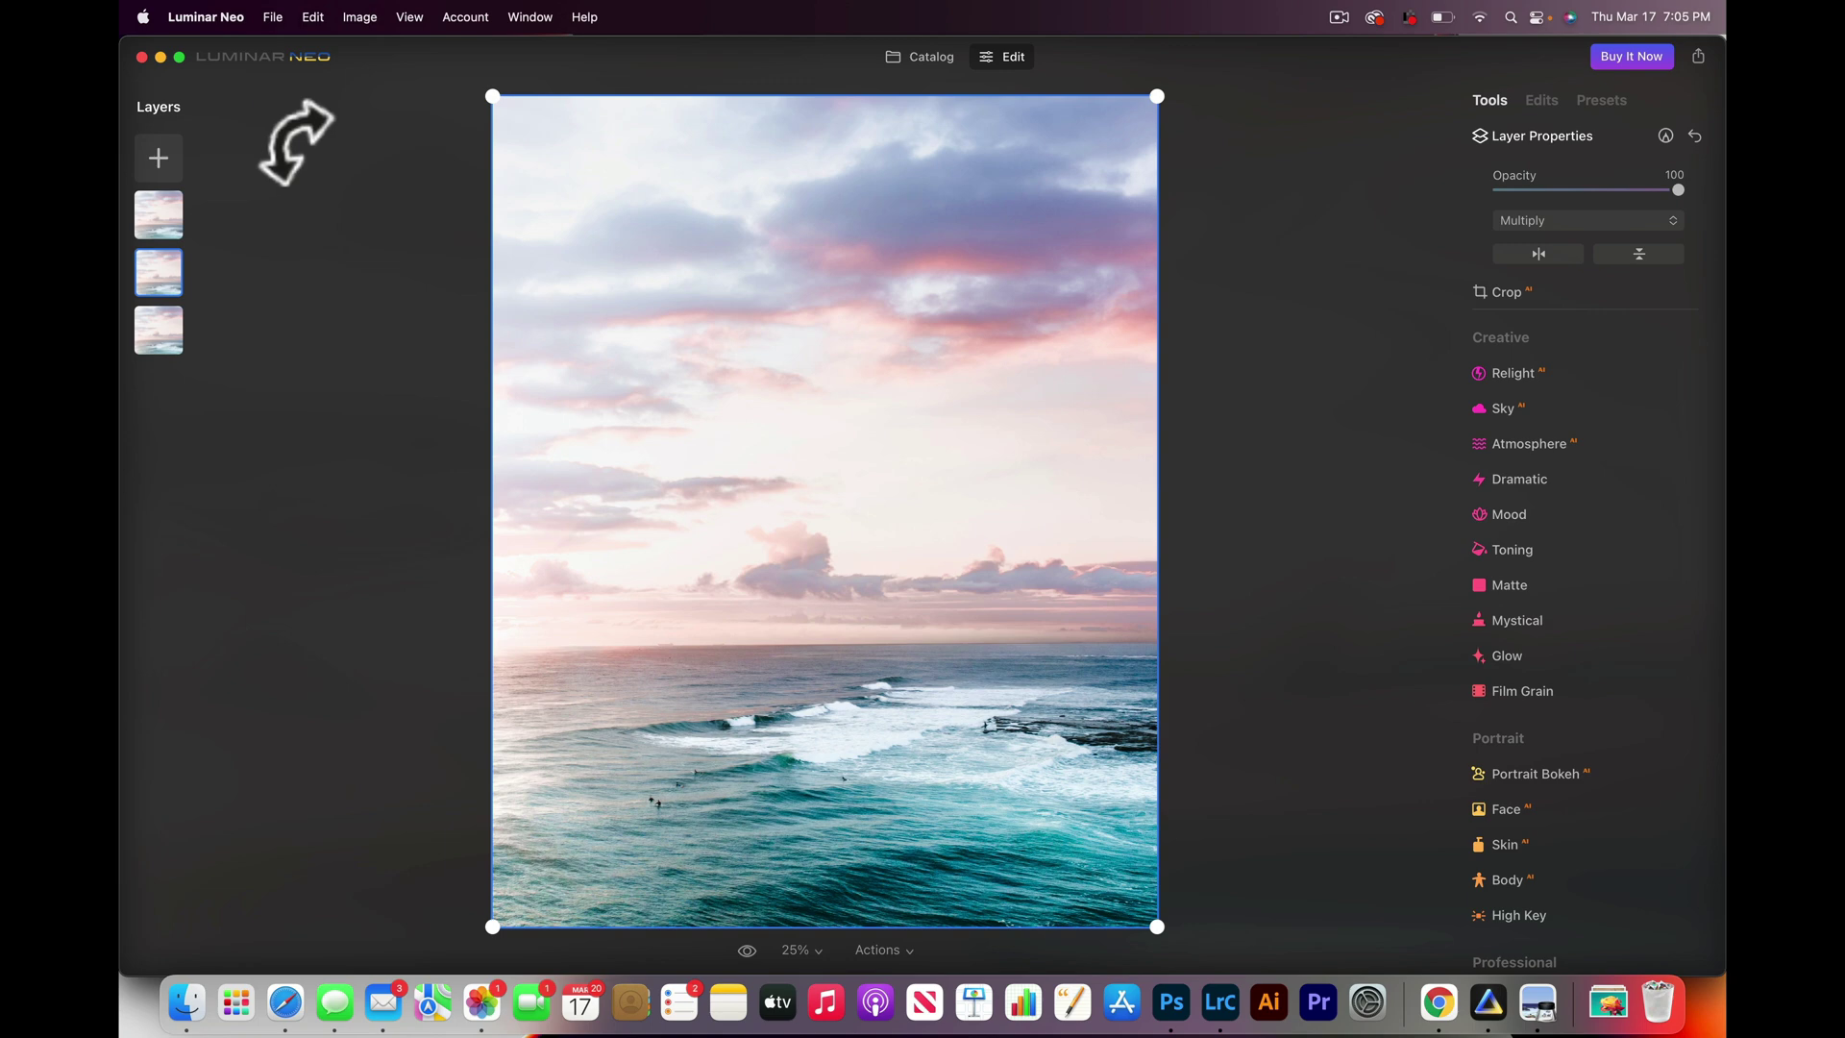
Step: From the catalog, add the coffee still-life MyFile.dng-1.jpg from Downloads and open it for editing
left_click(924, 56)
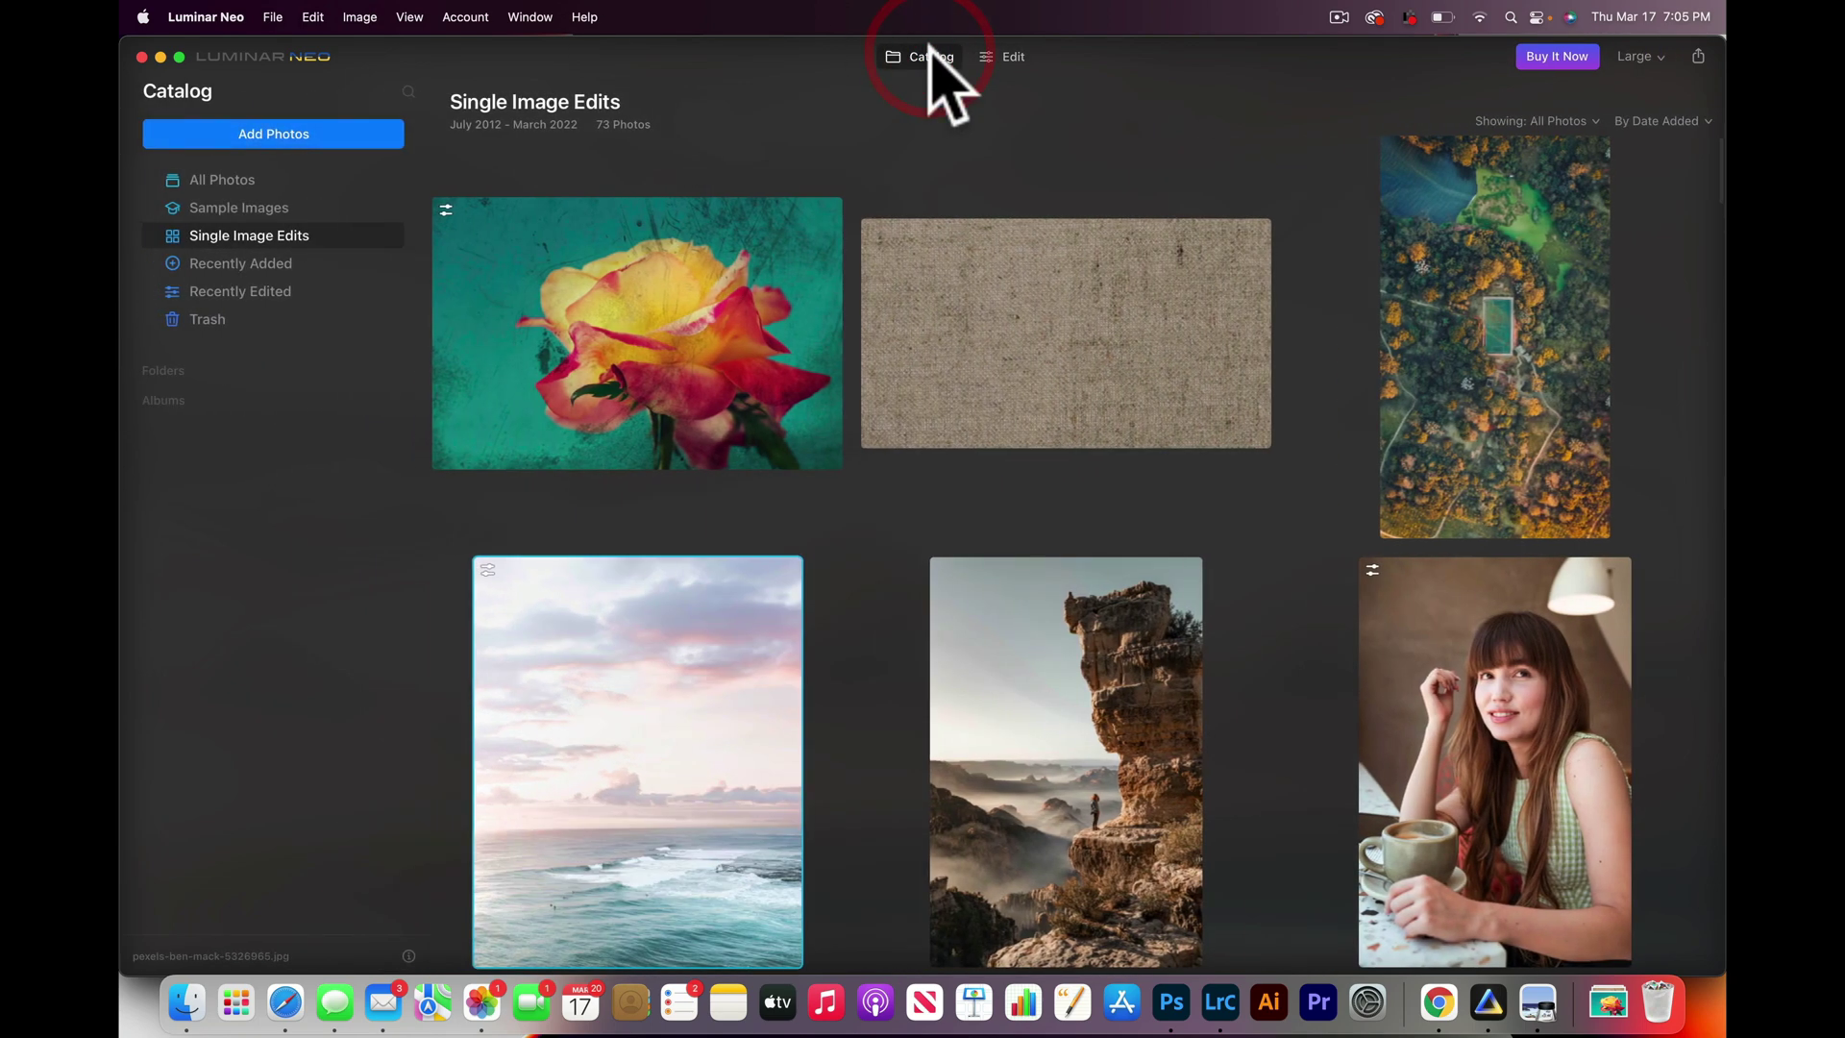
scroll(1142, 574, "down", 10)
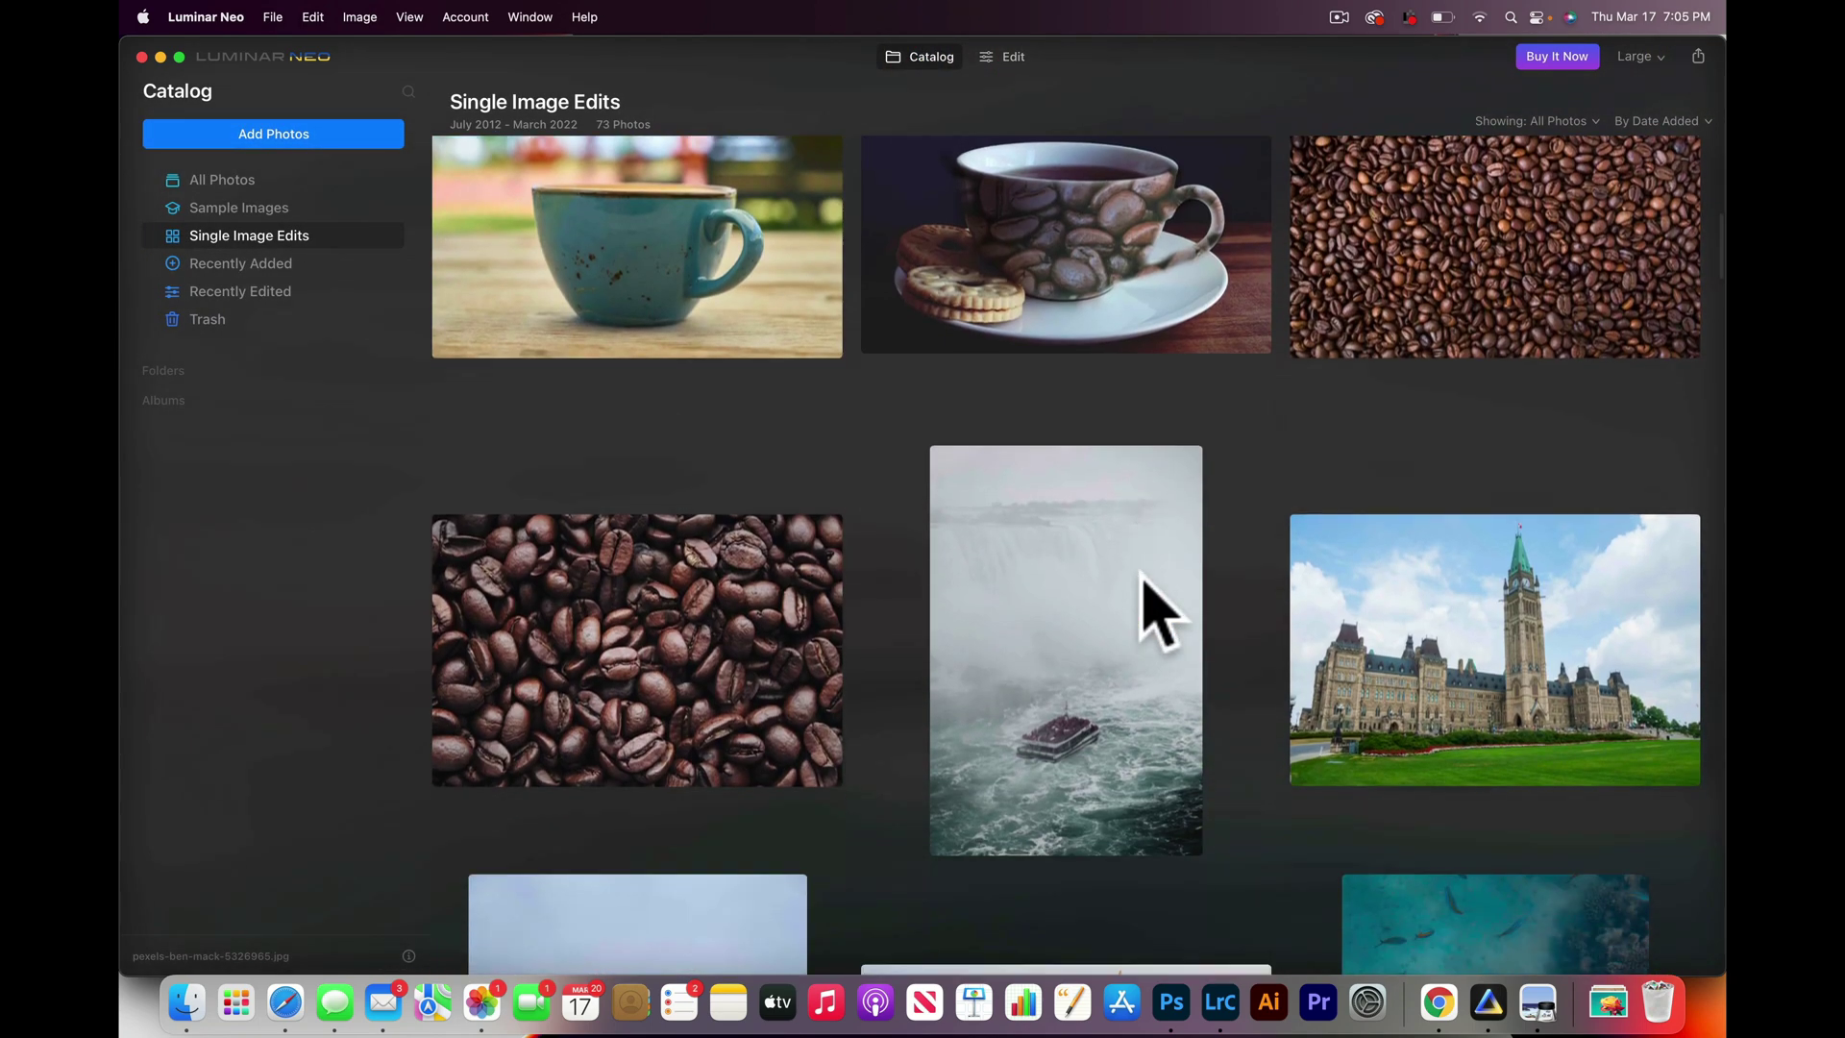
scroll(1141, 574, "down", 8)
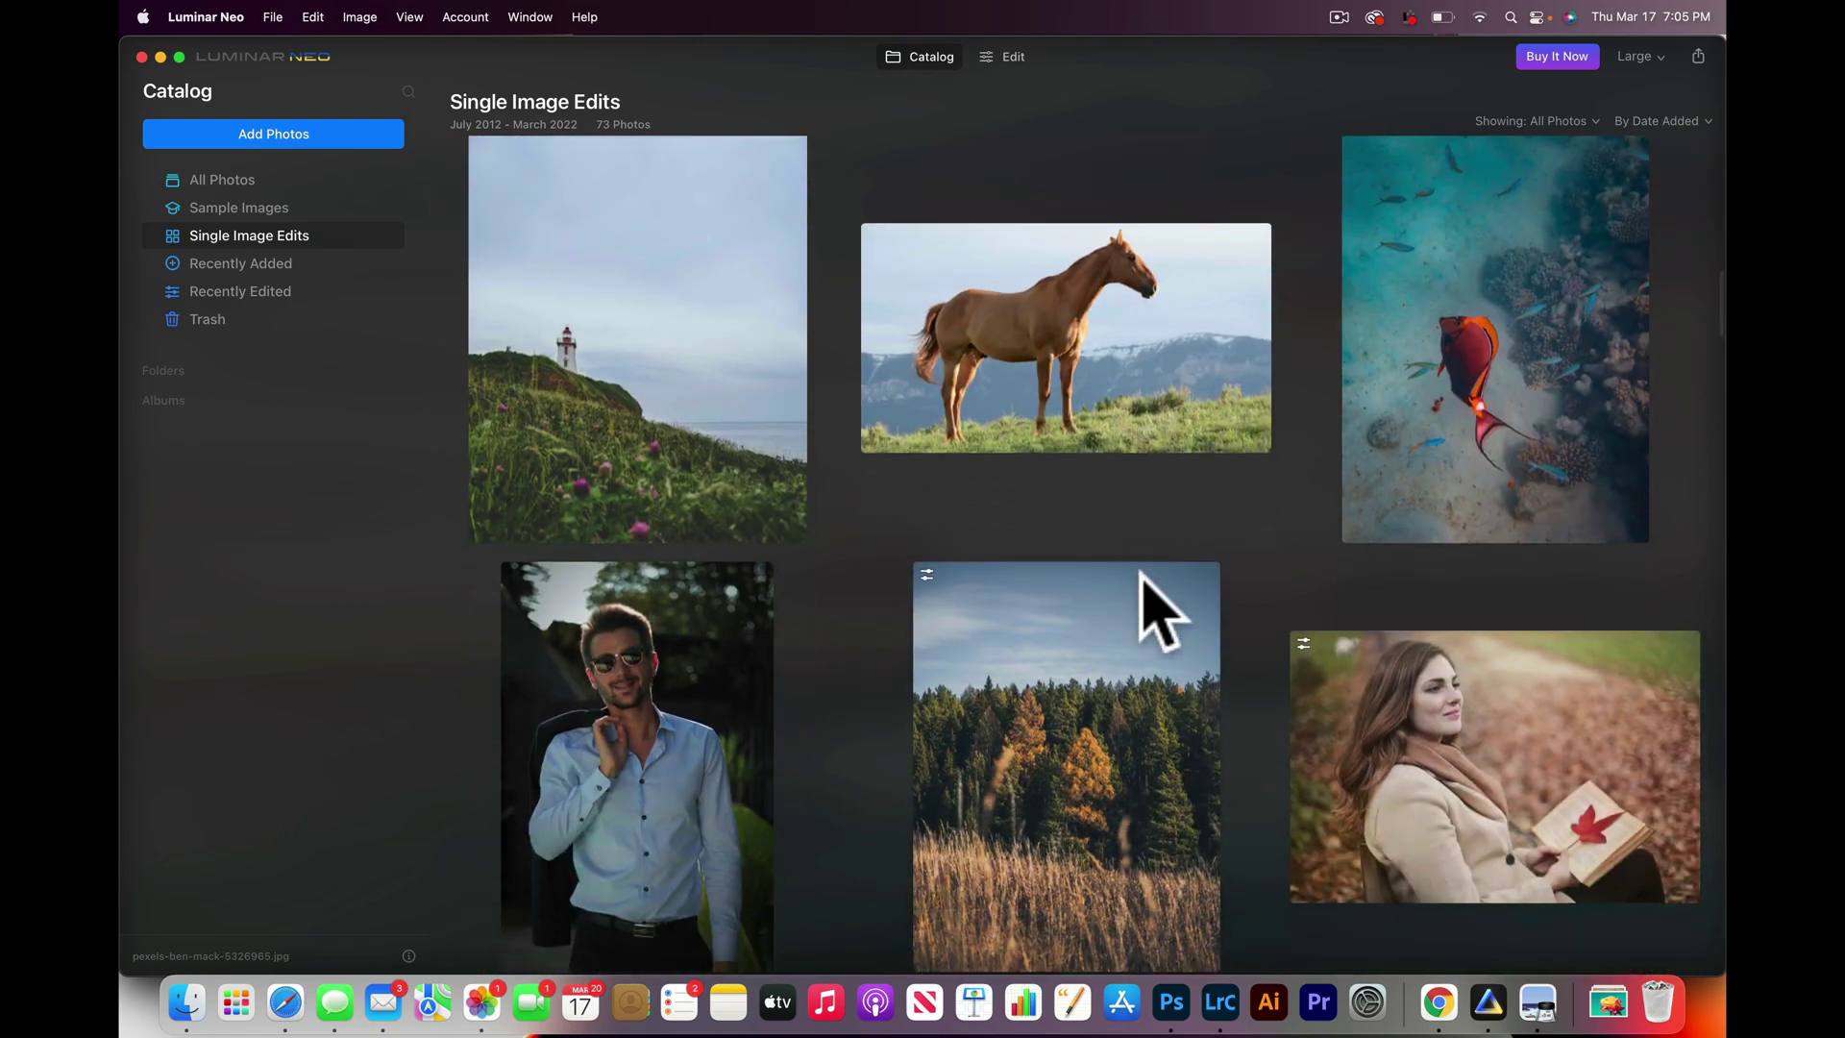
scroll(1142, 574, "up", 8)
scroll(1142, 574, "up", 10)
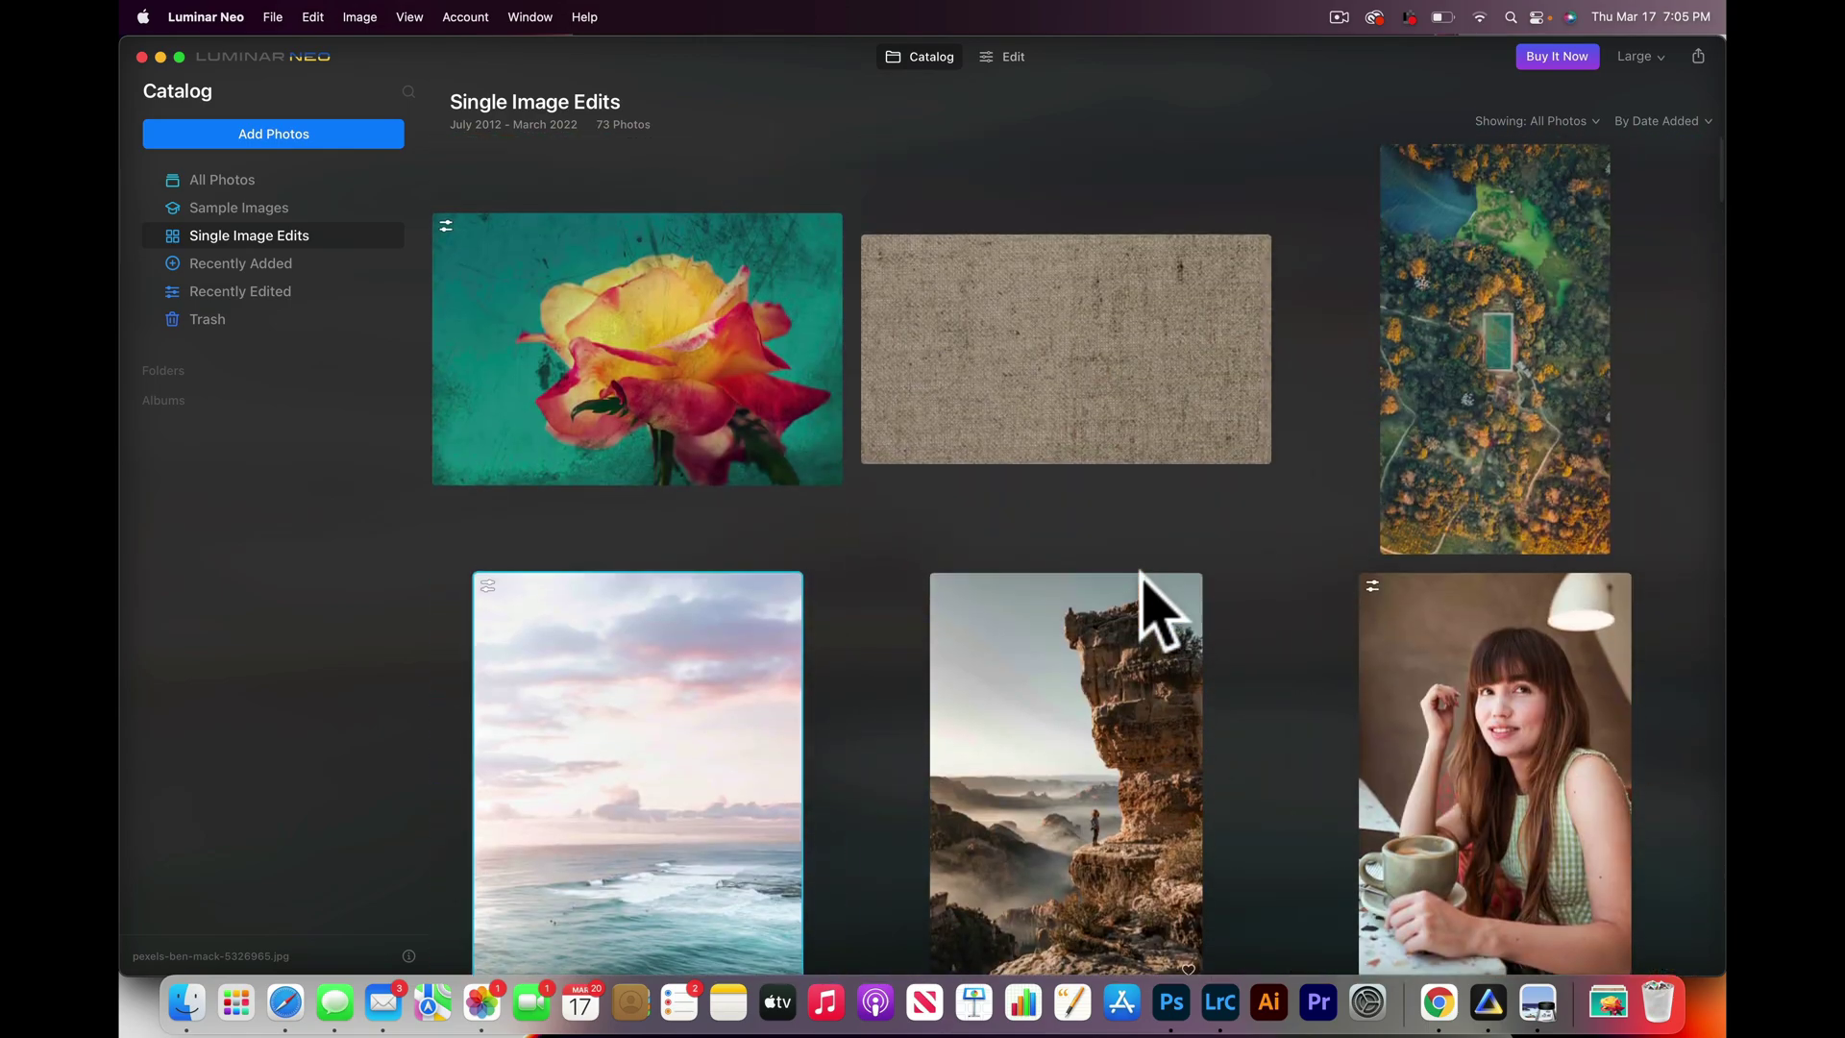
scroll(1142, 573, "down", 7)
scroll(1142, 574, "down", 15)
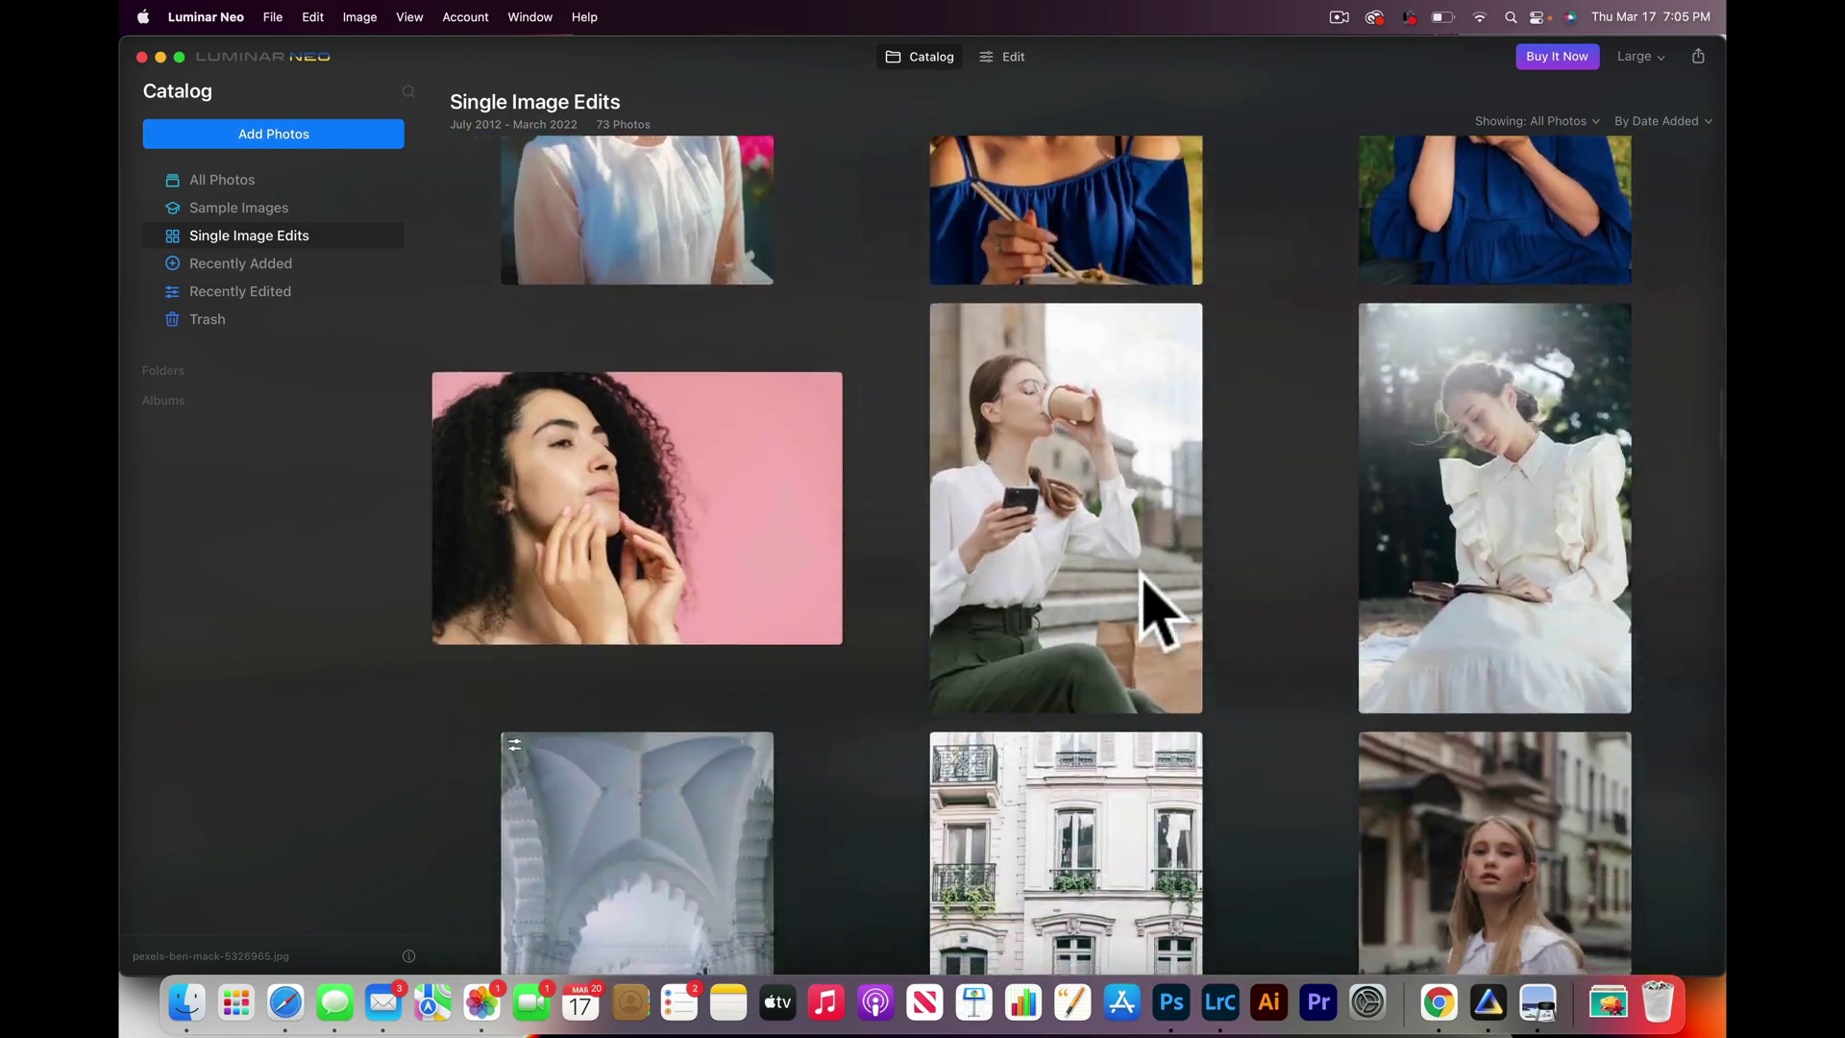
scroll(1141, 573, "down", 15)
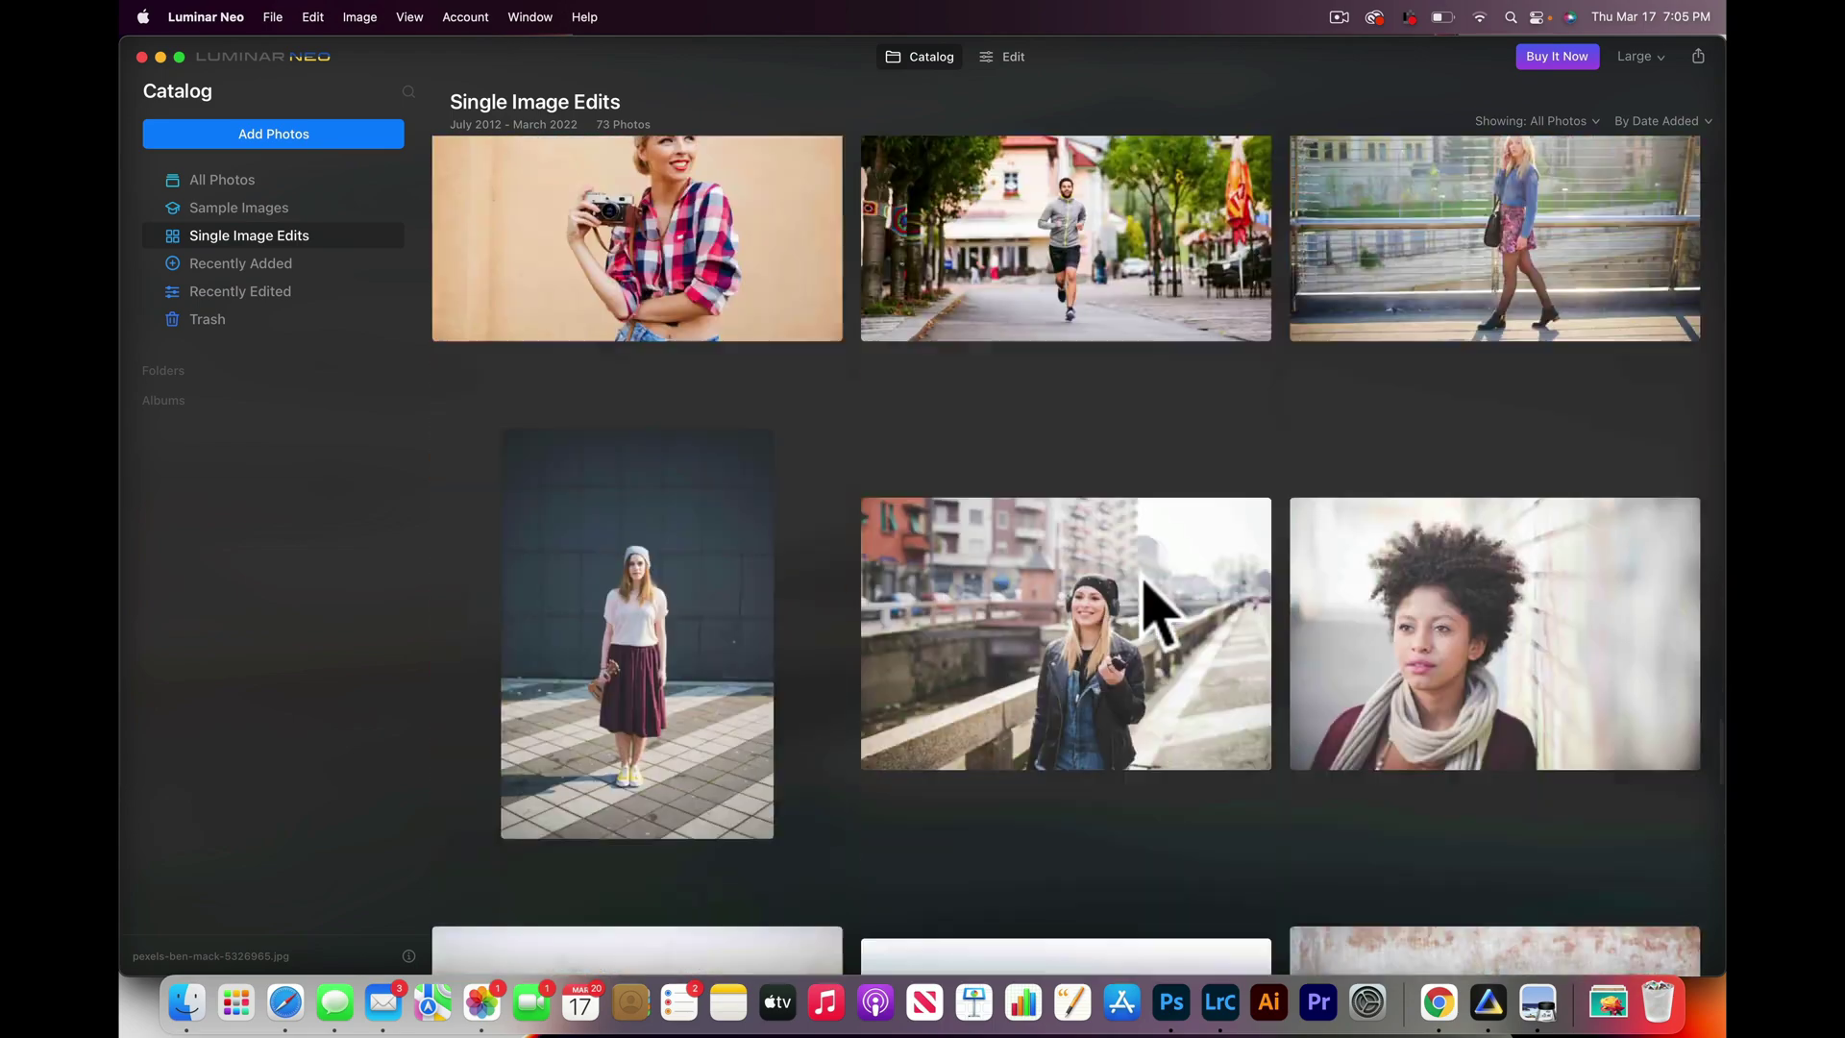
scroll(1141, 574, "down", 15)
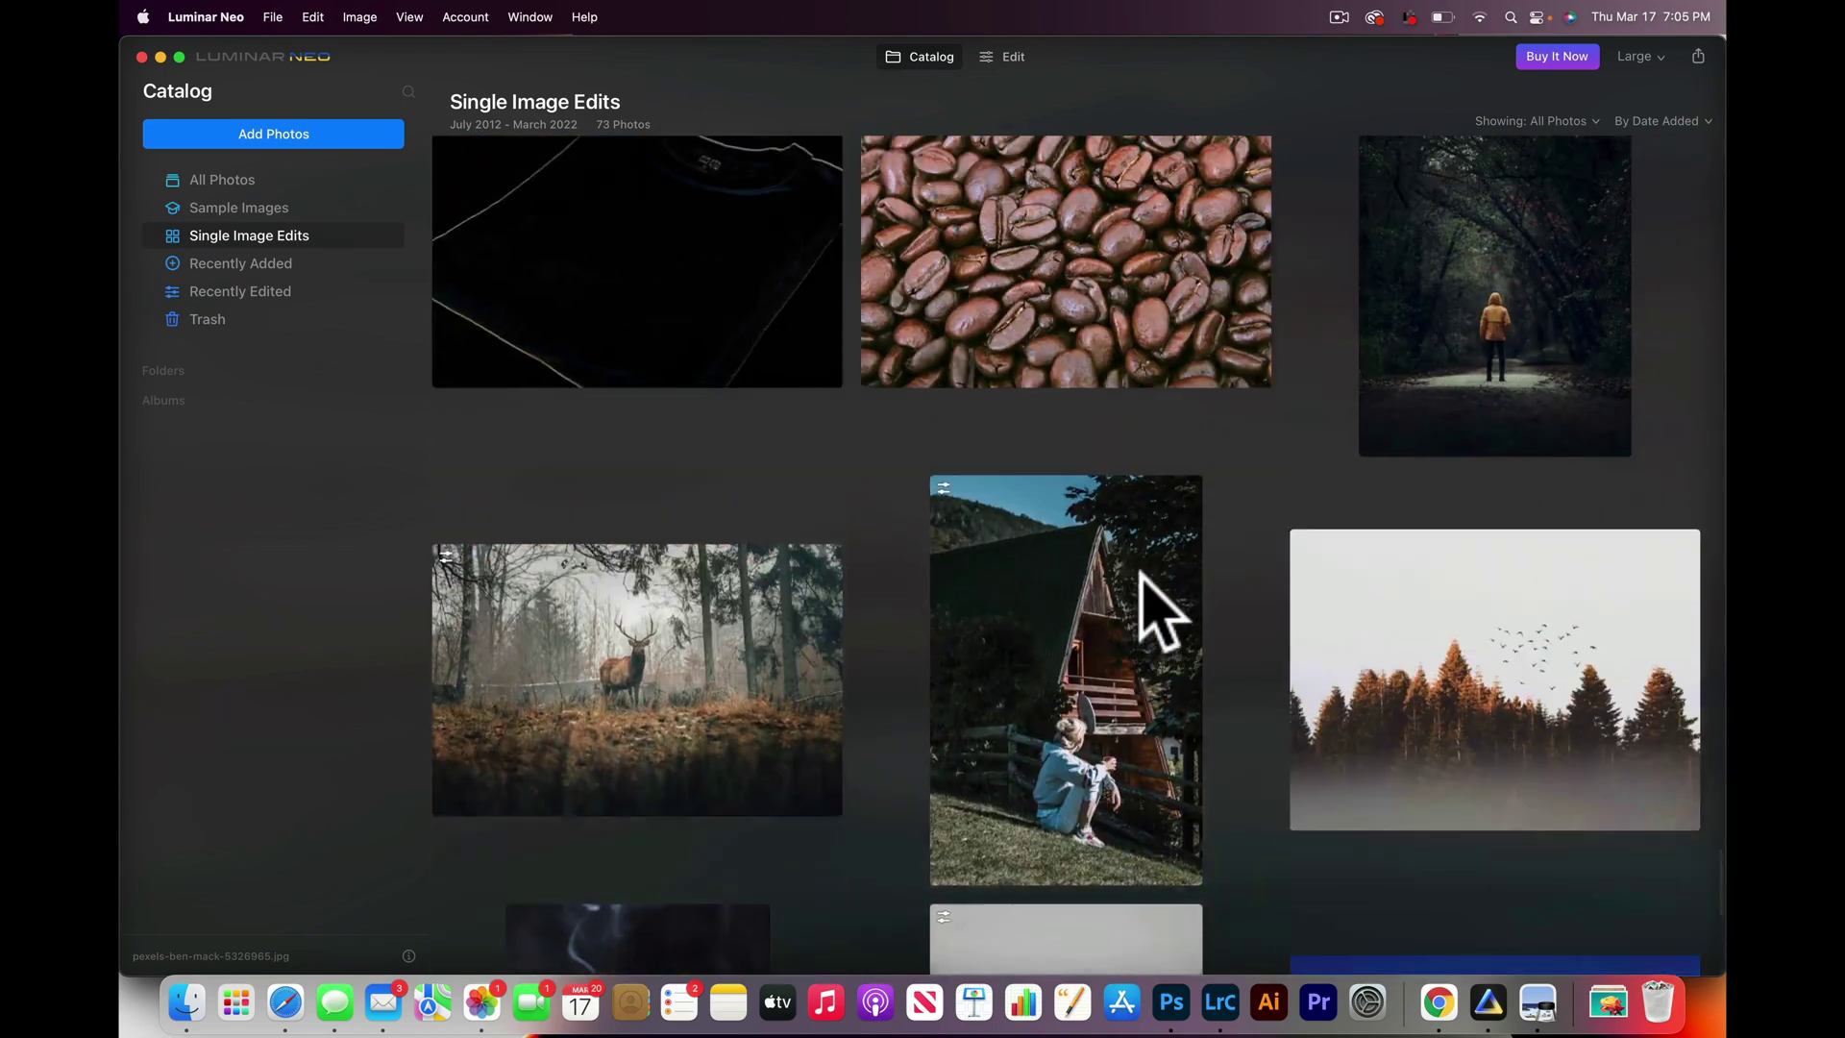
scroll(1142, 574, "up", 2)
left_click(258, 133)
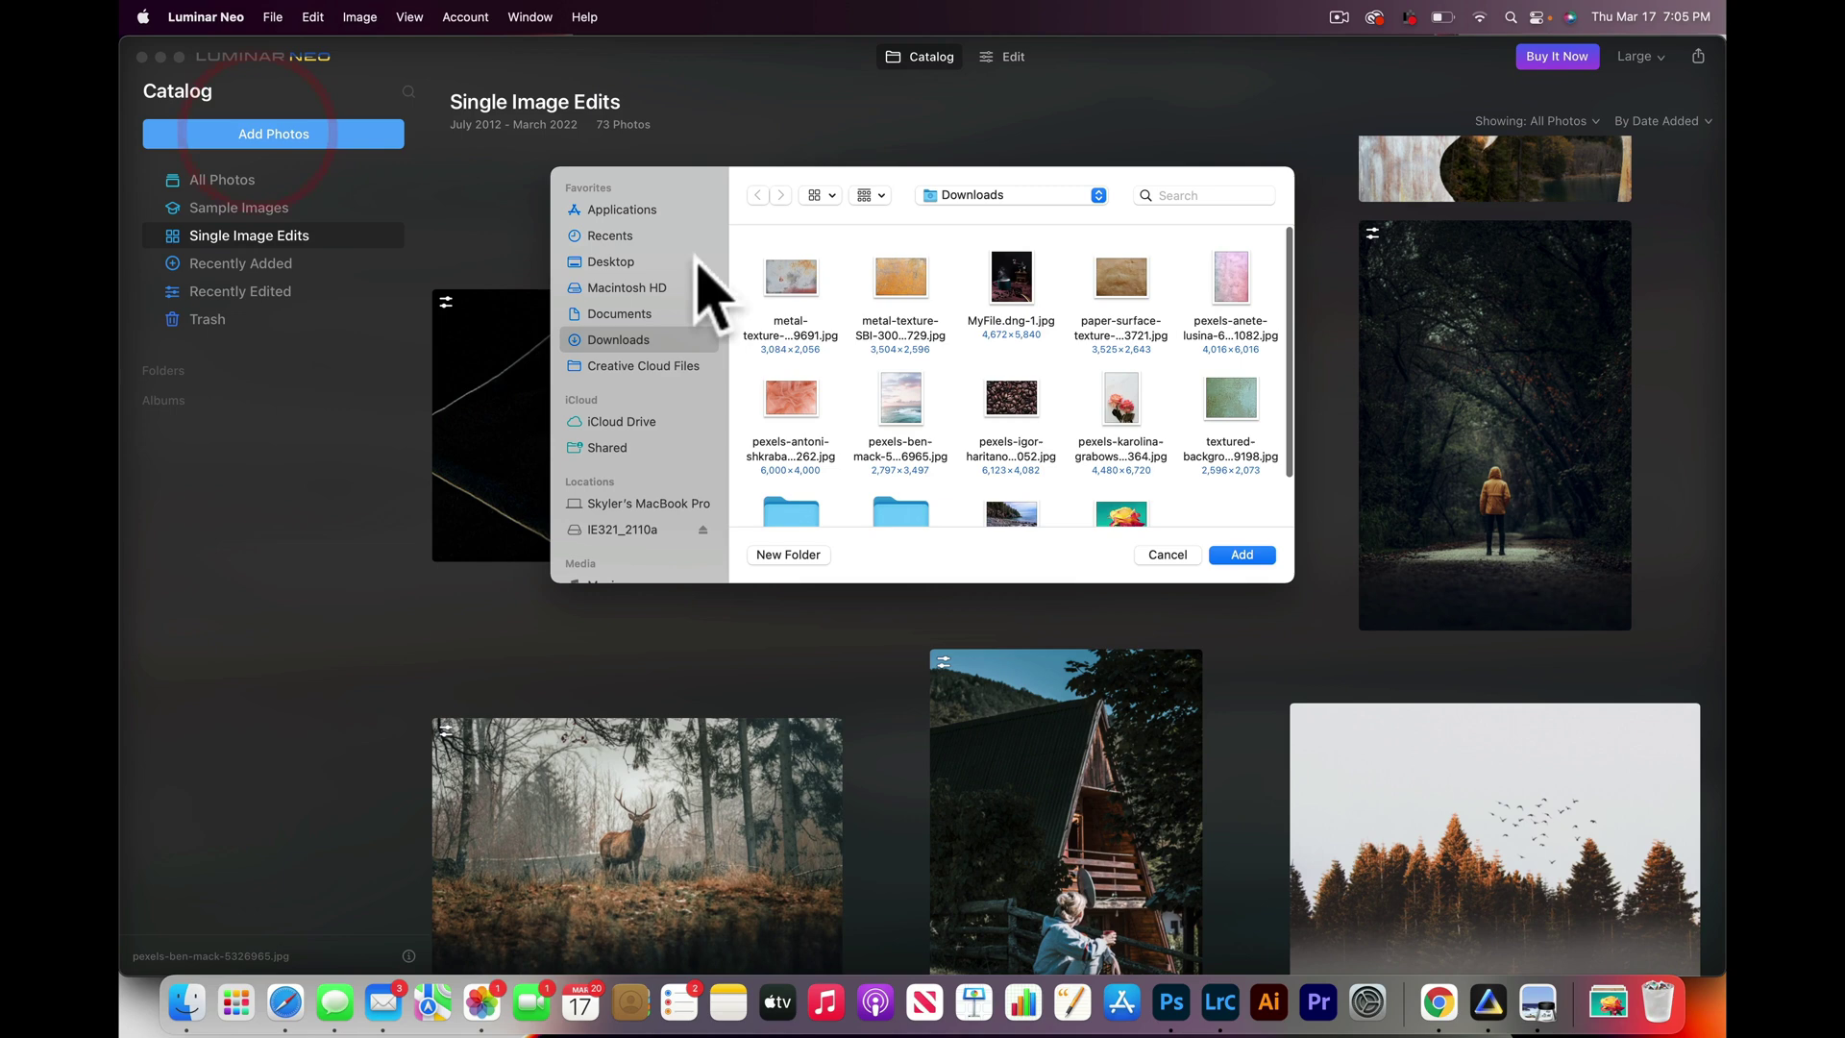
left_click(1011, 279)
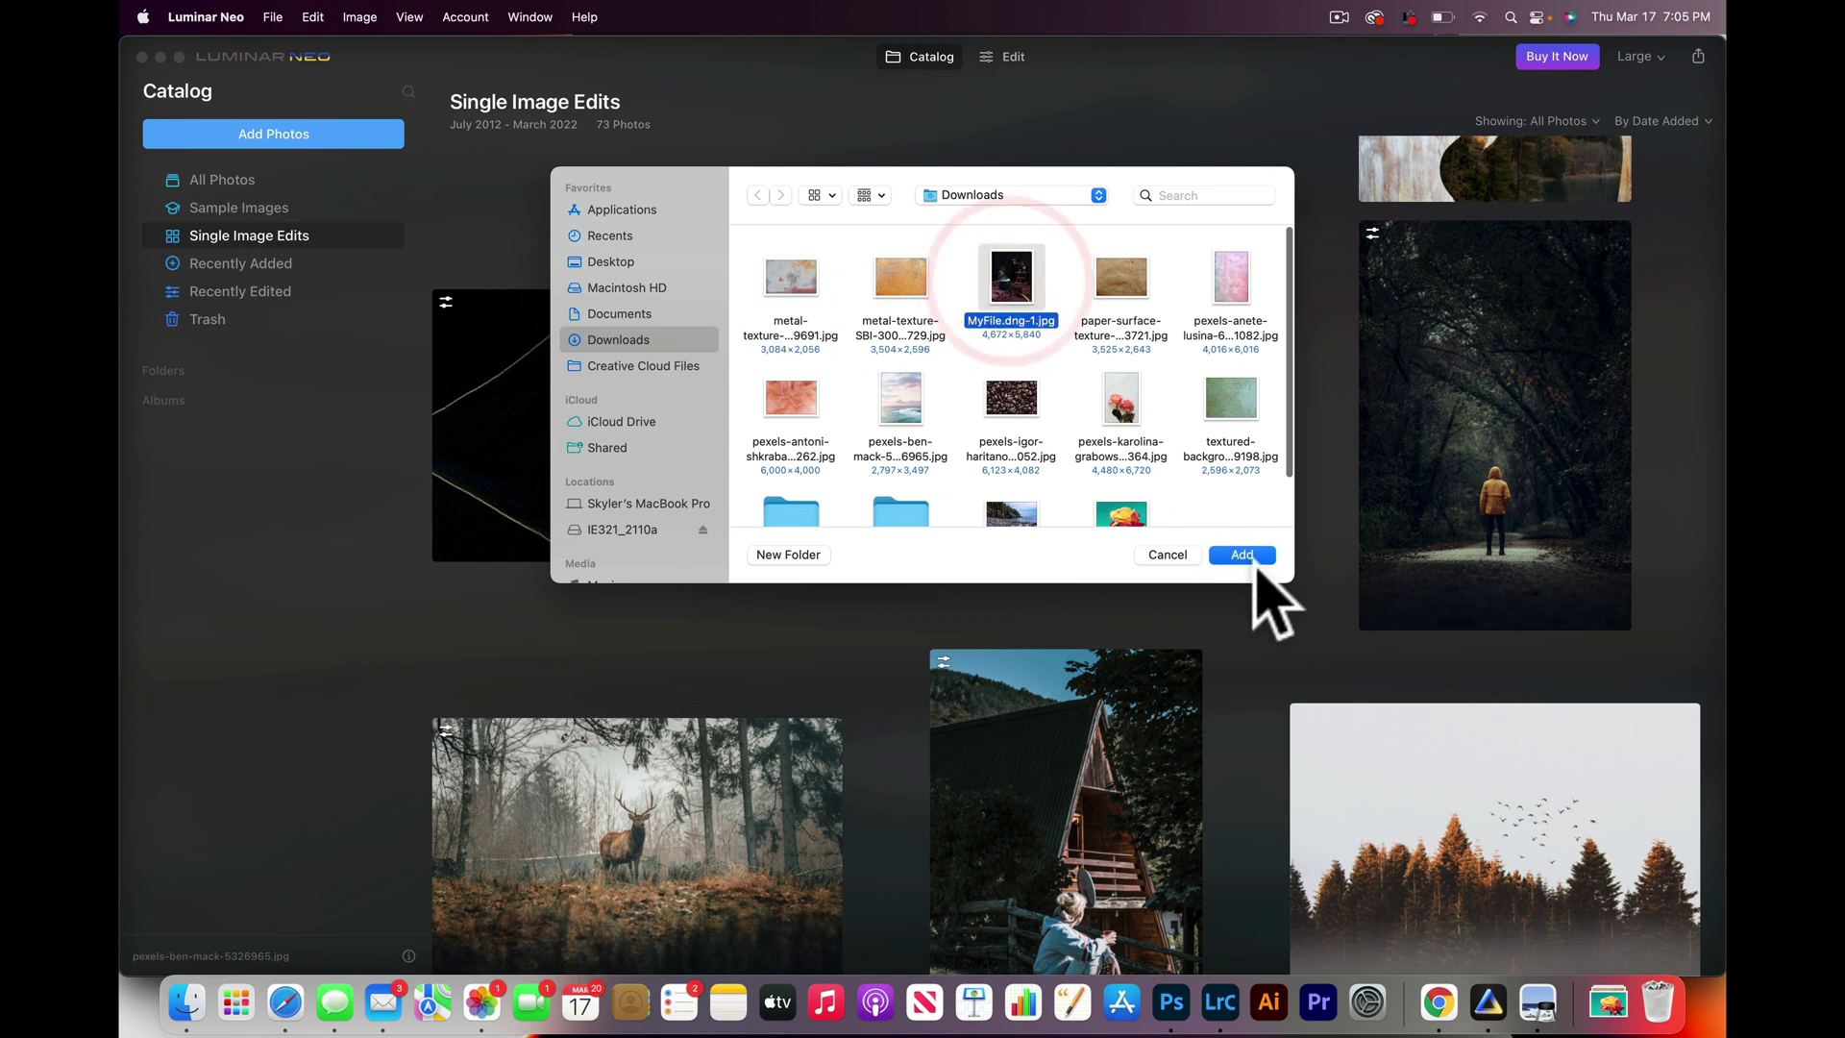
left_click(1244, 554)
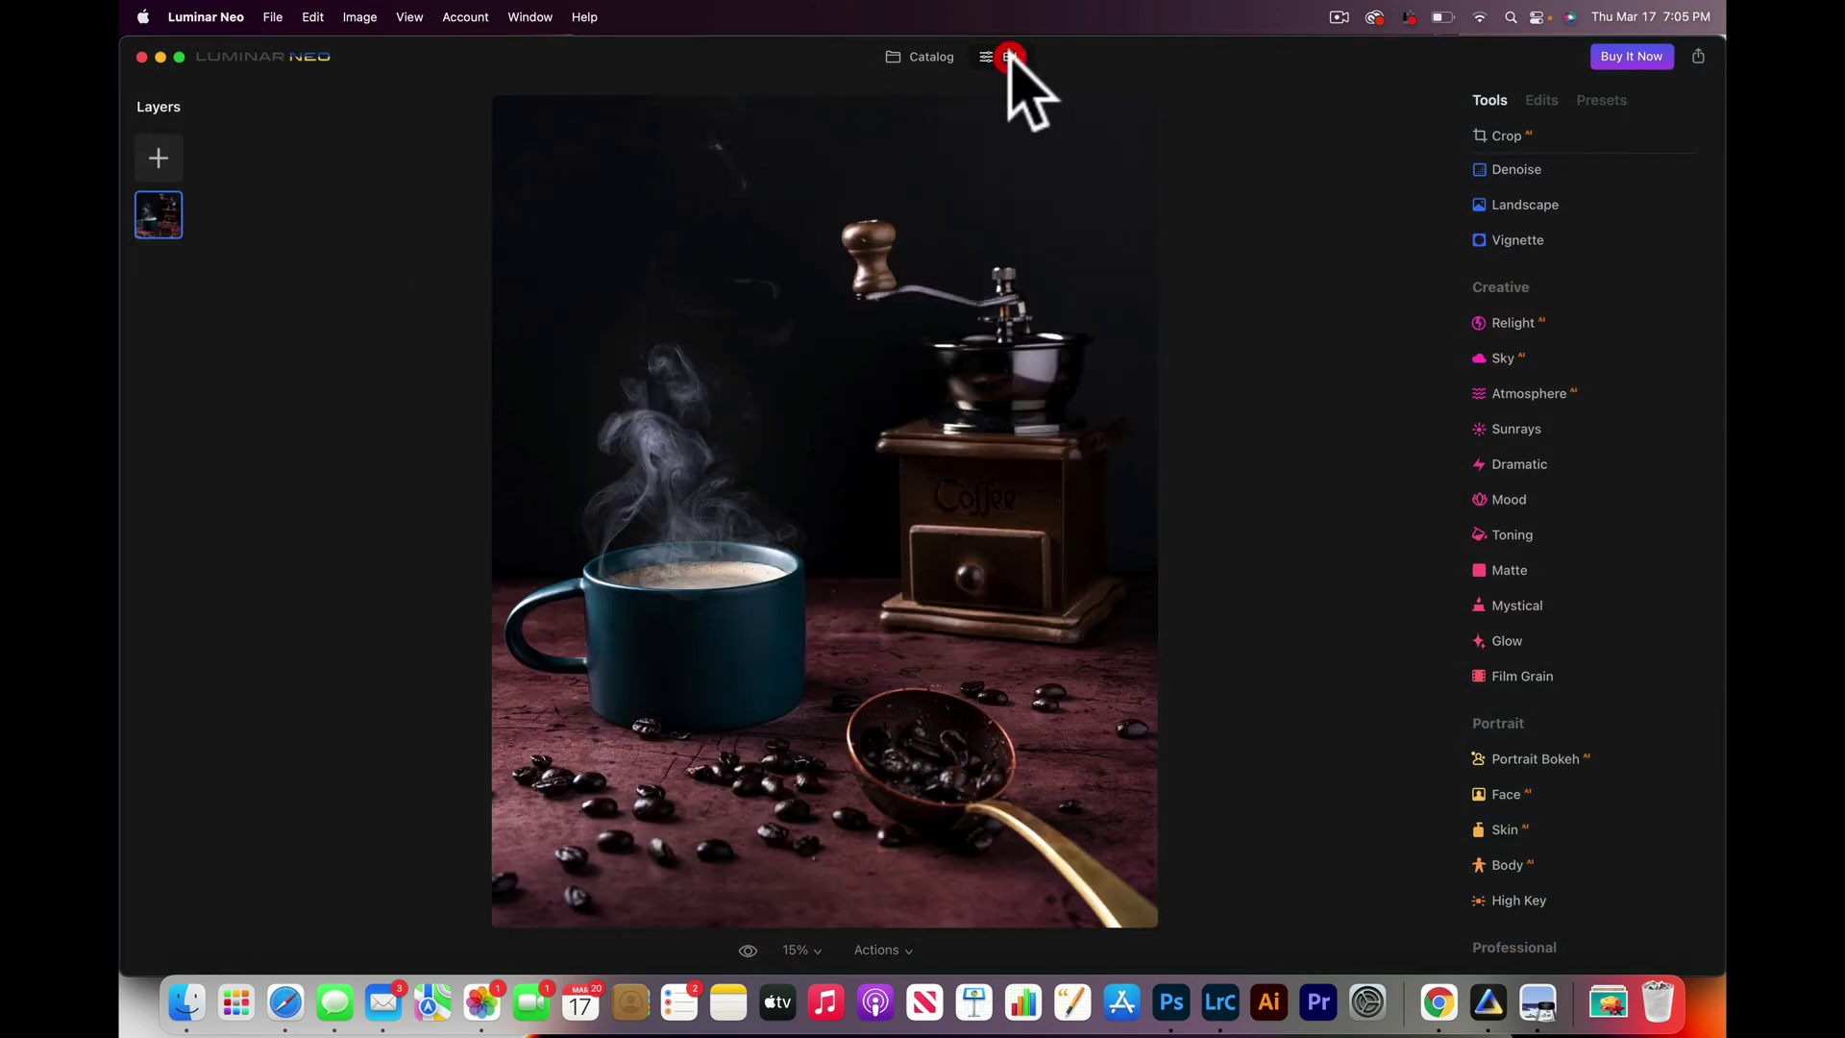
Step: Load the coffee-bean image from file and add it as a new layer
left_click(159, 158)
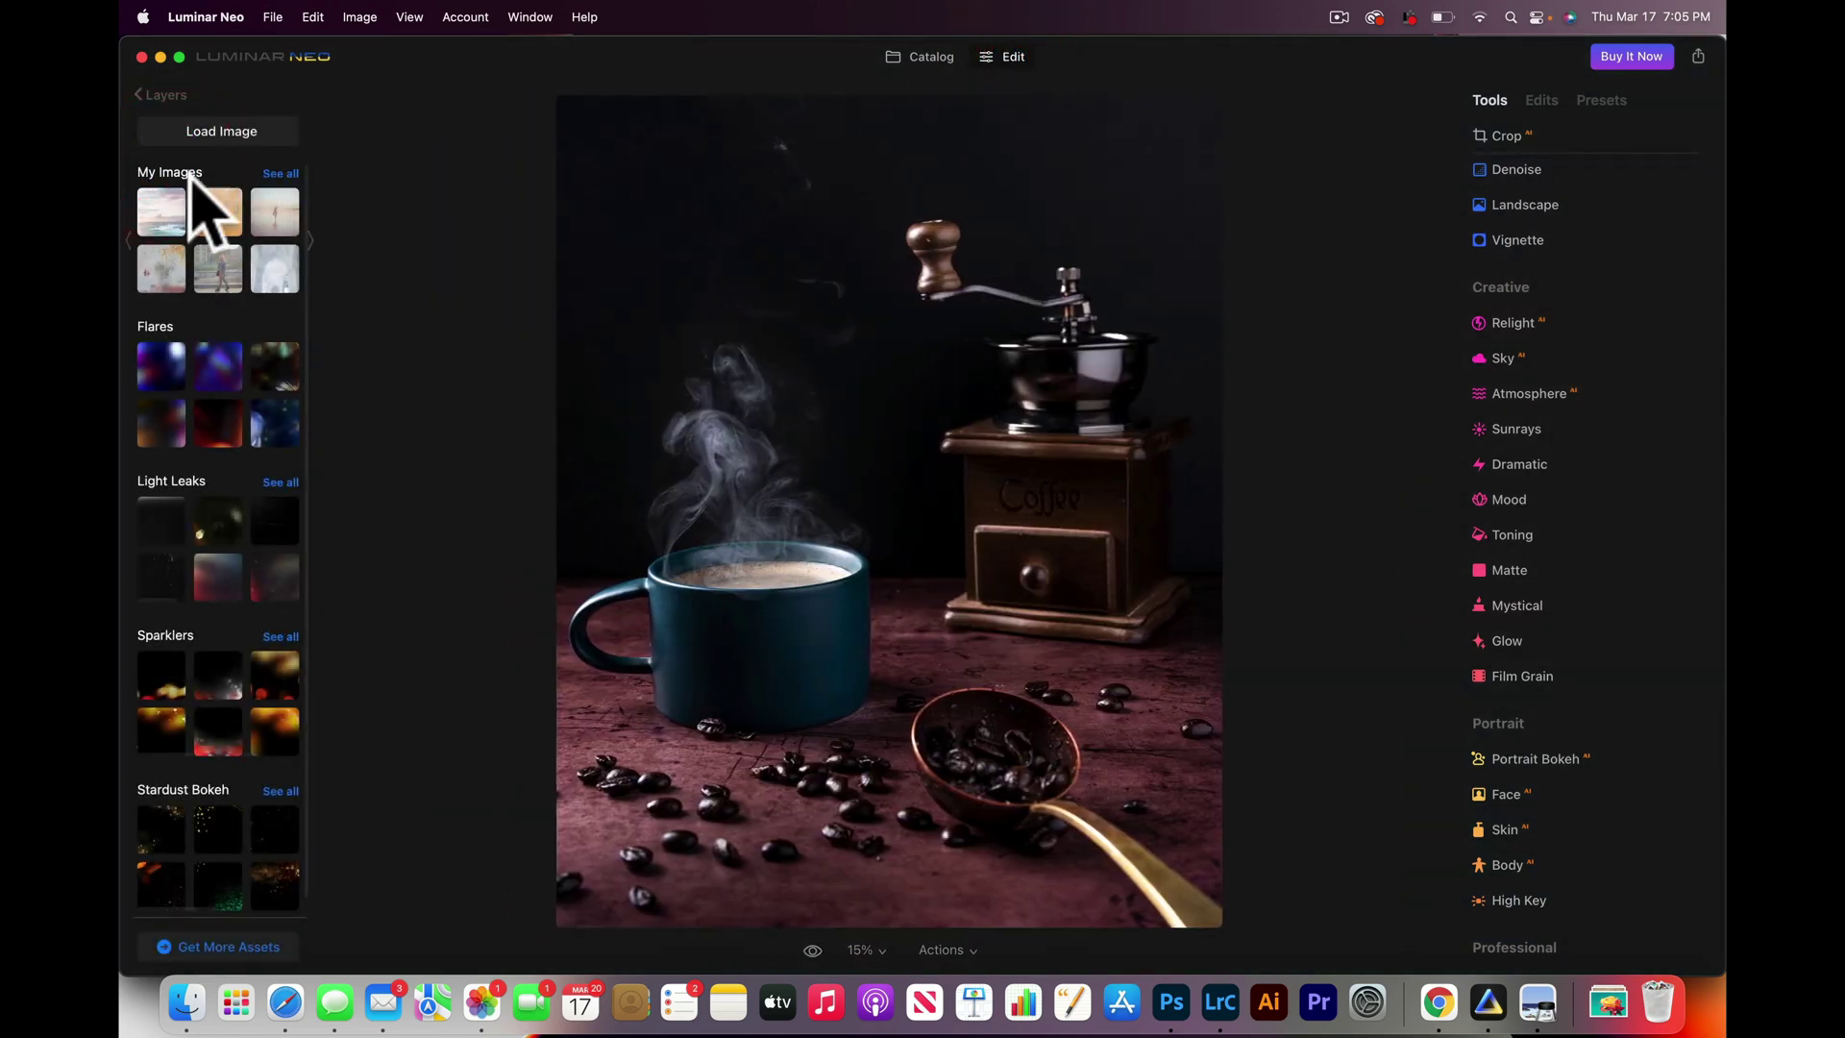
left_click(217, 125)
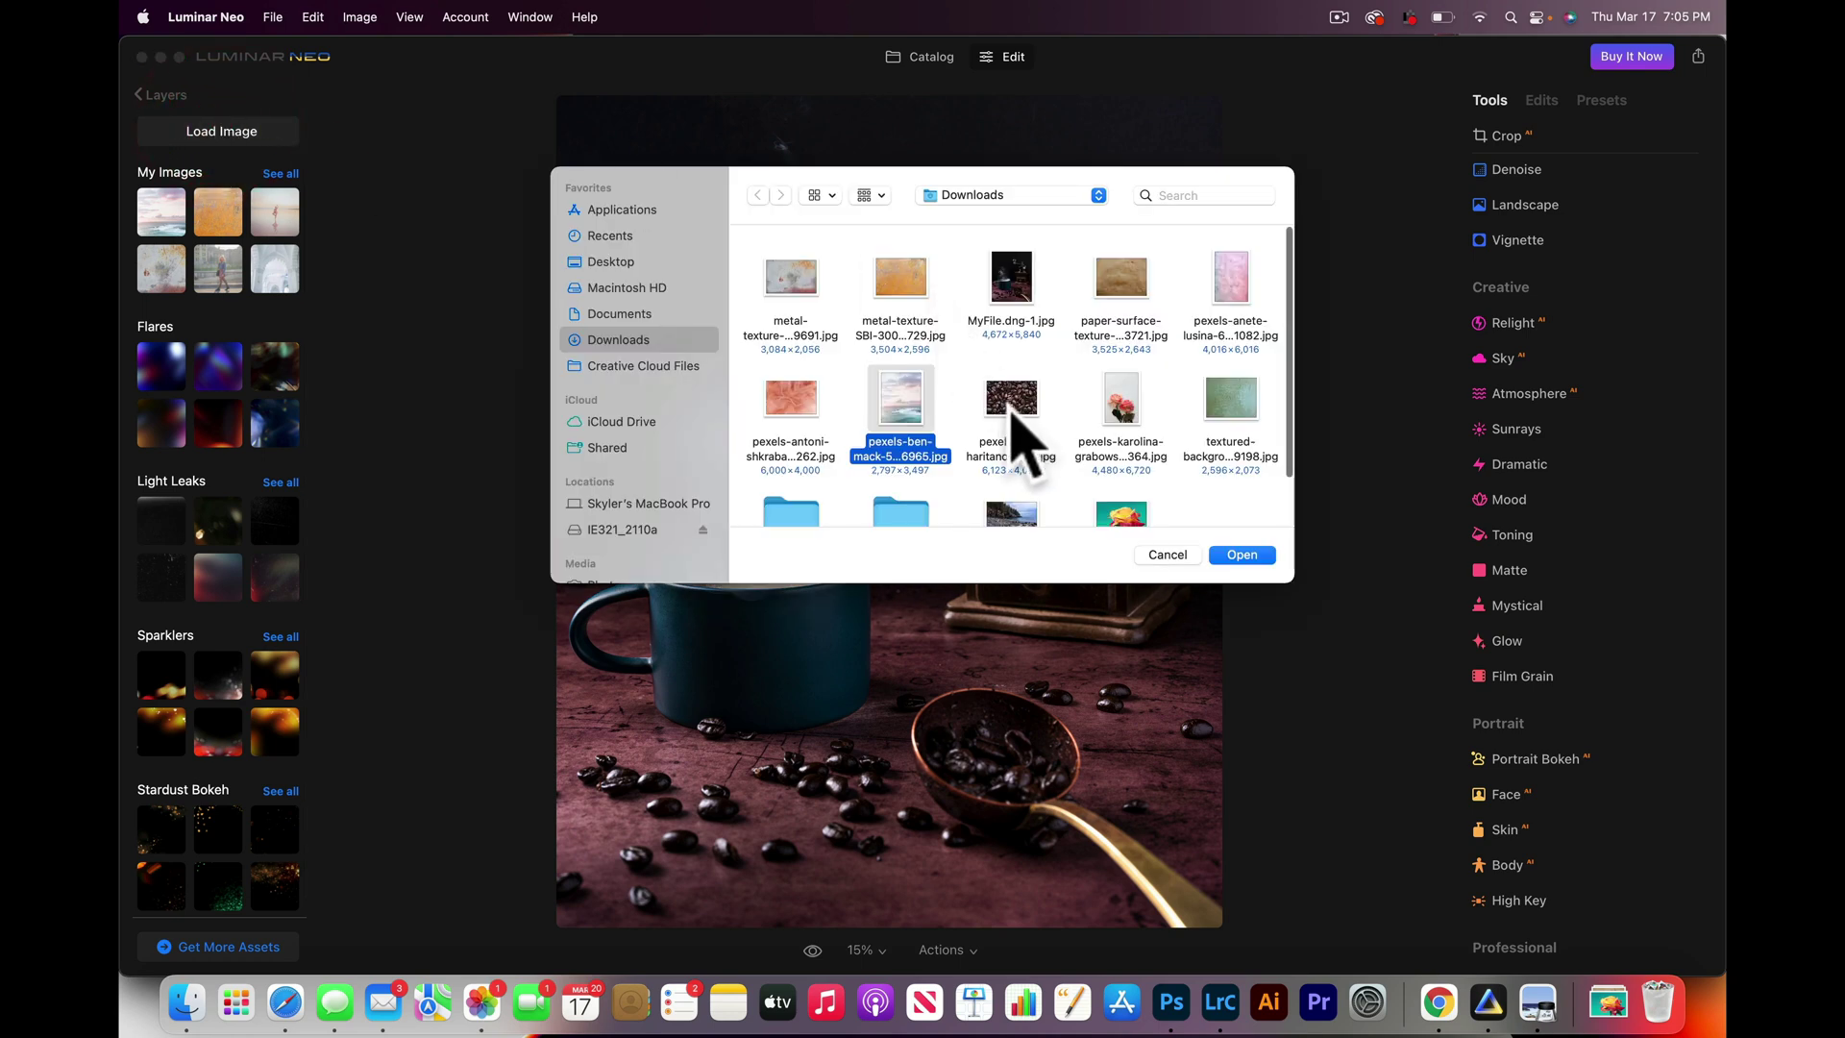
left_click(1011, 404)
left_click(1244, 558)
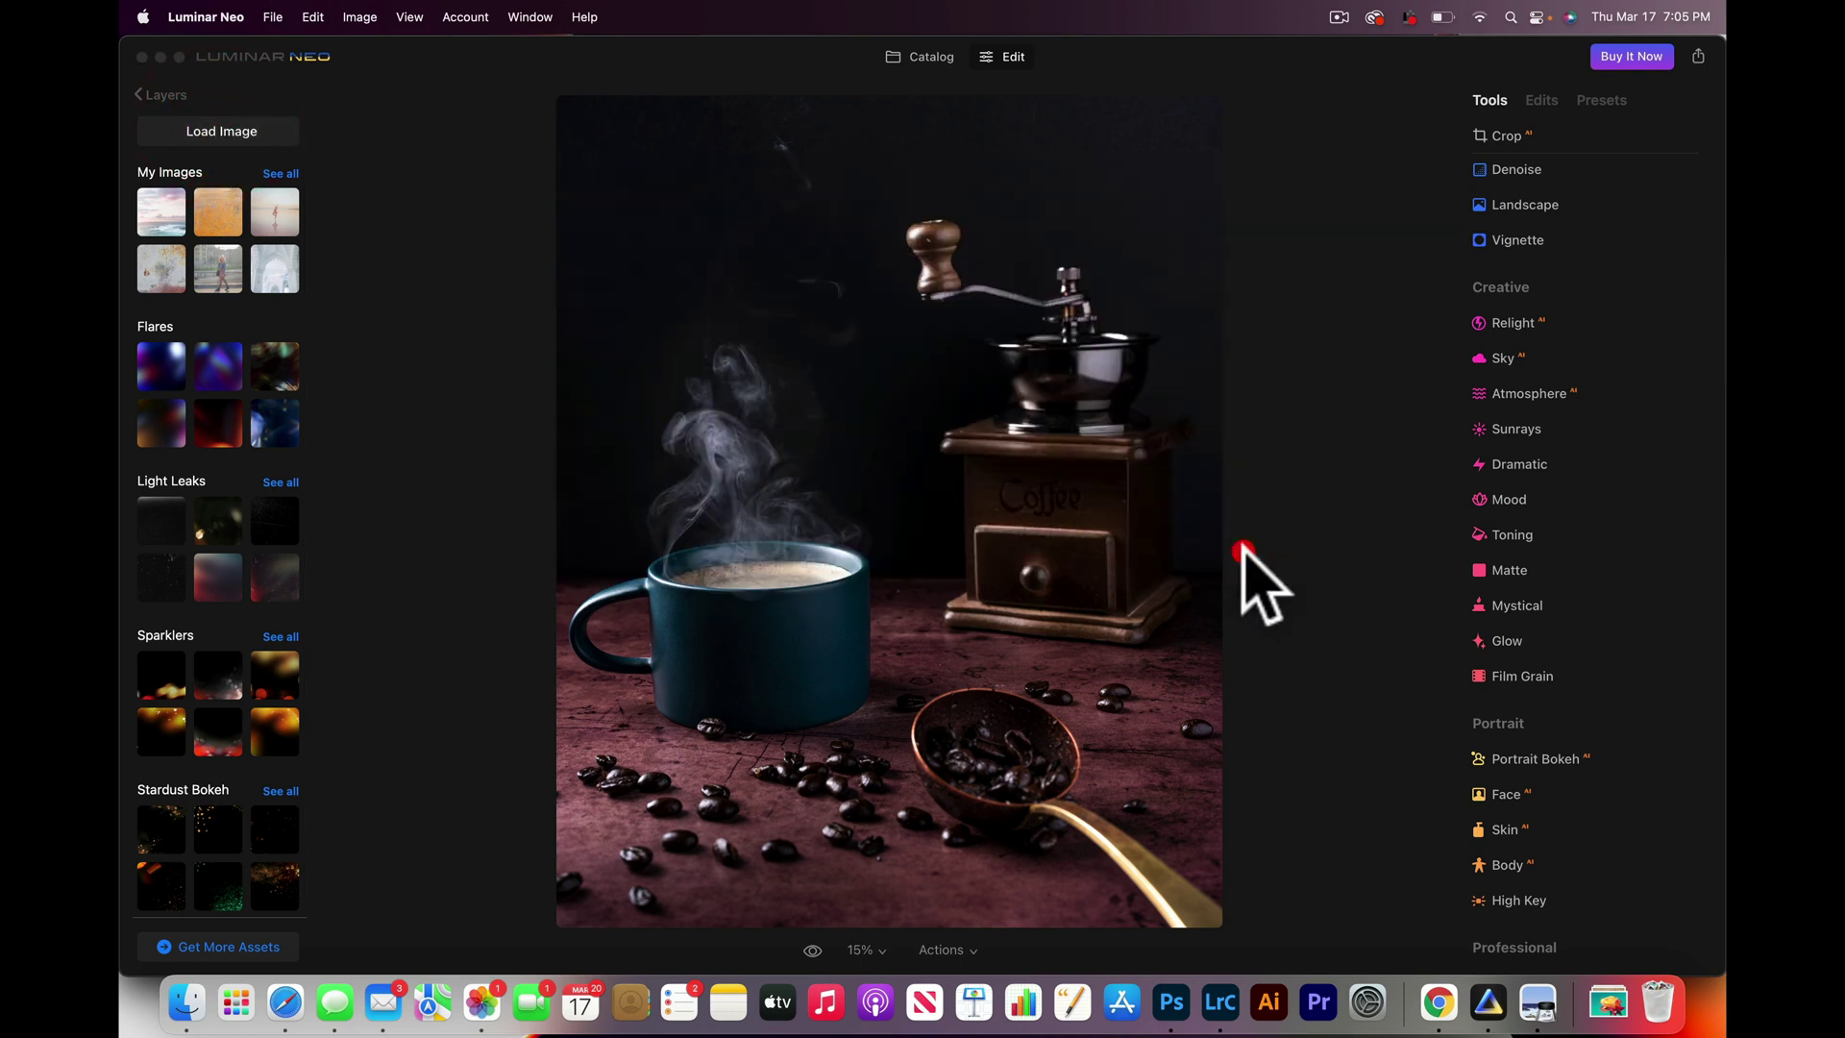
left_click(1247, 562)
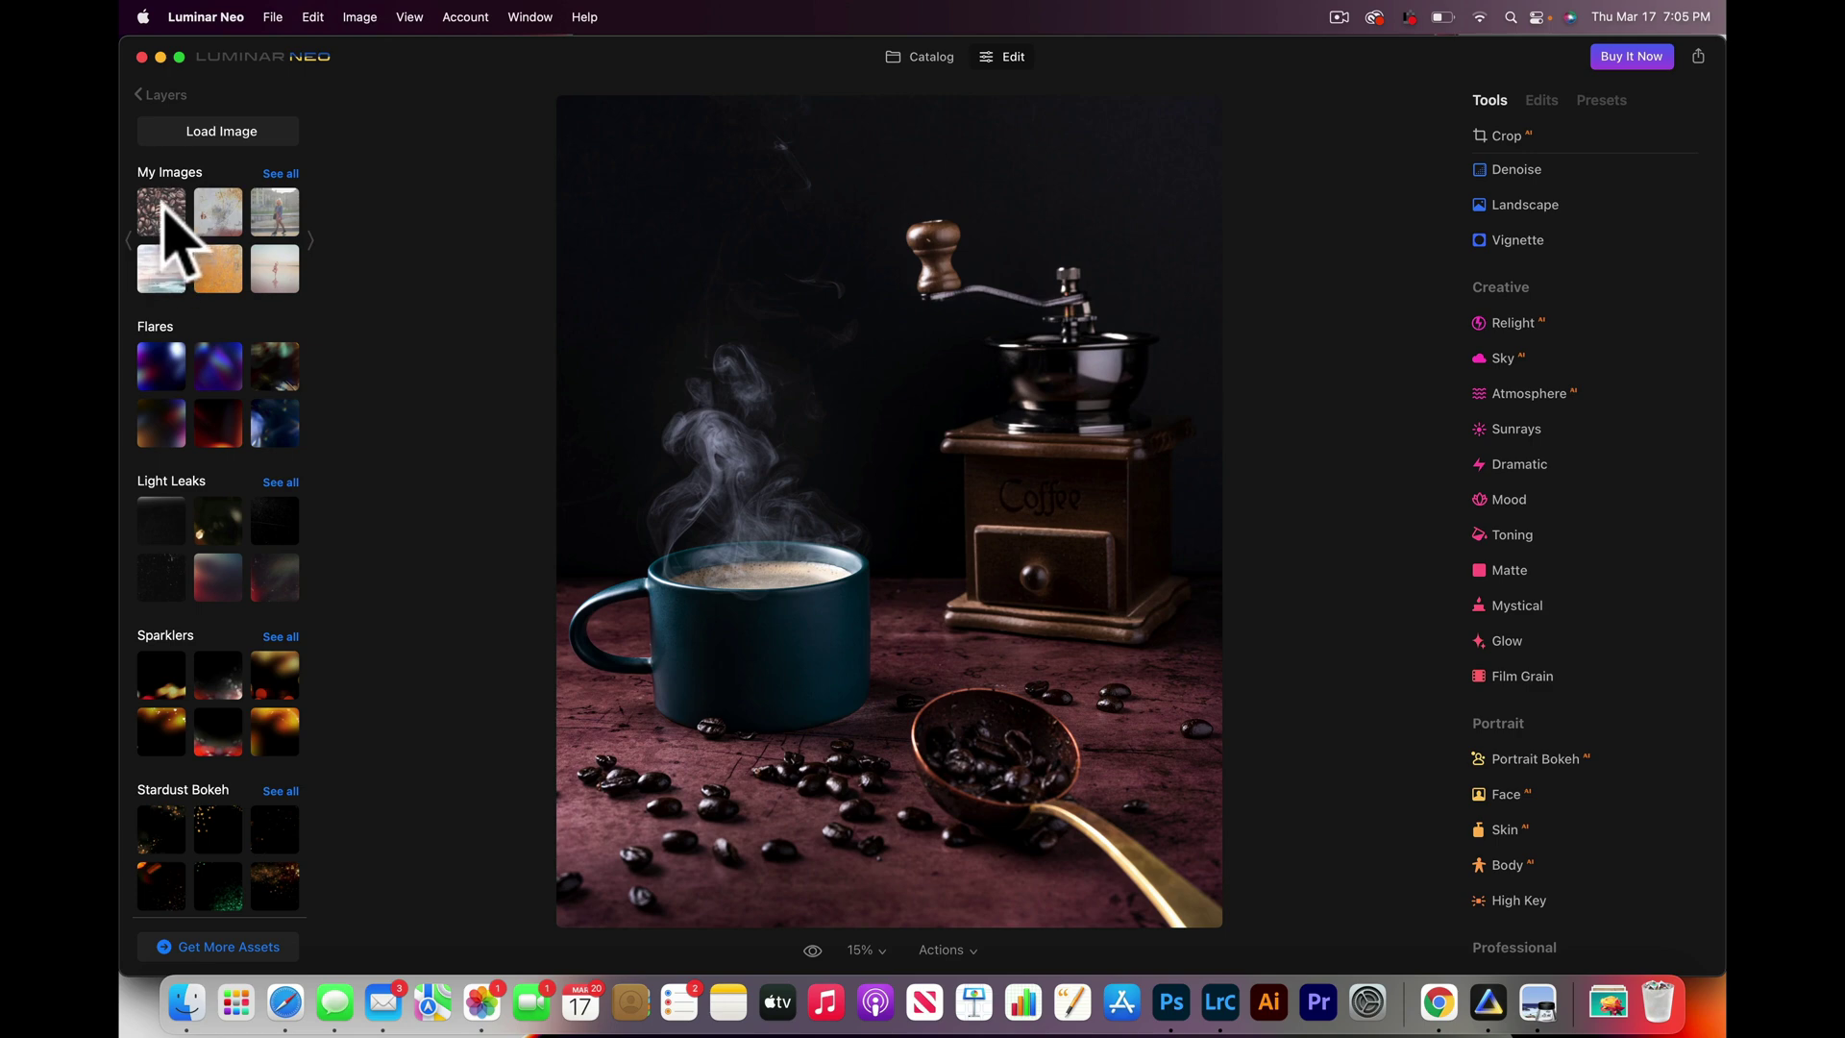
left_click(163, 207)
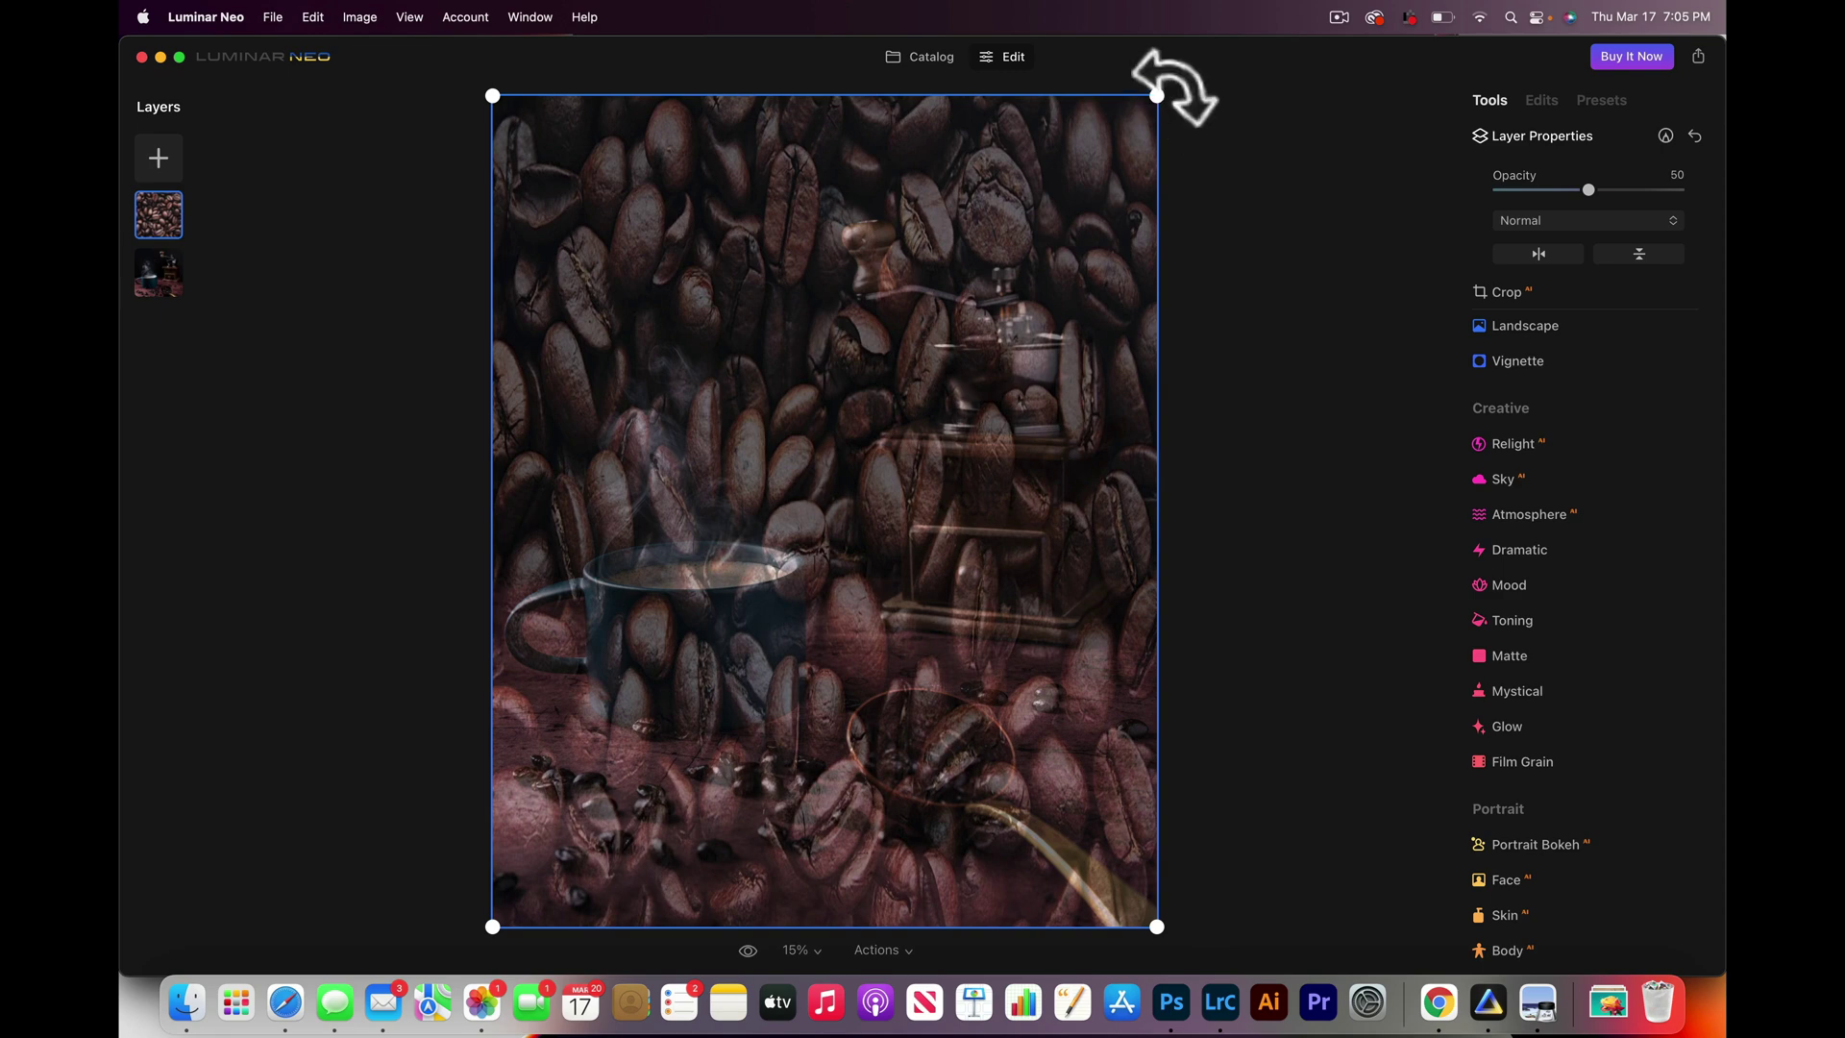
Step: Straighten, shrink and position the coffee-bean layer over the mug
left_click_drag(1172, 82, 1092, 609)
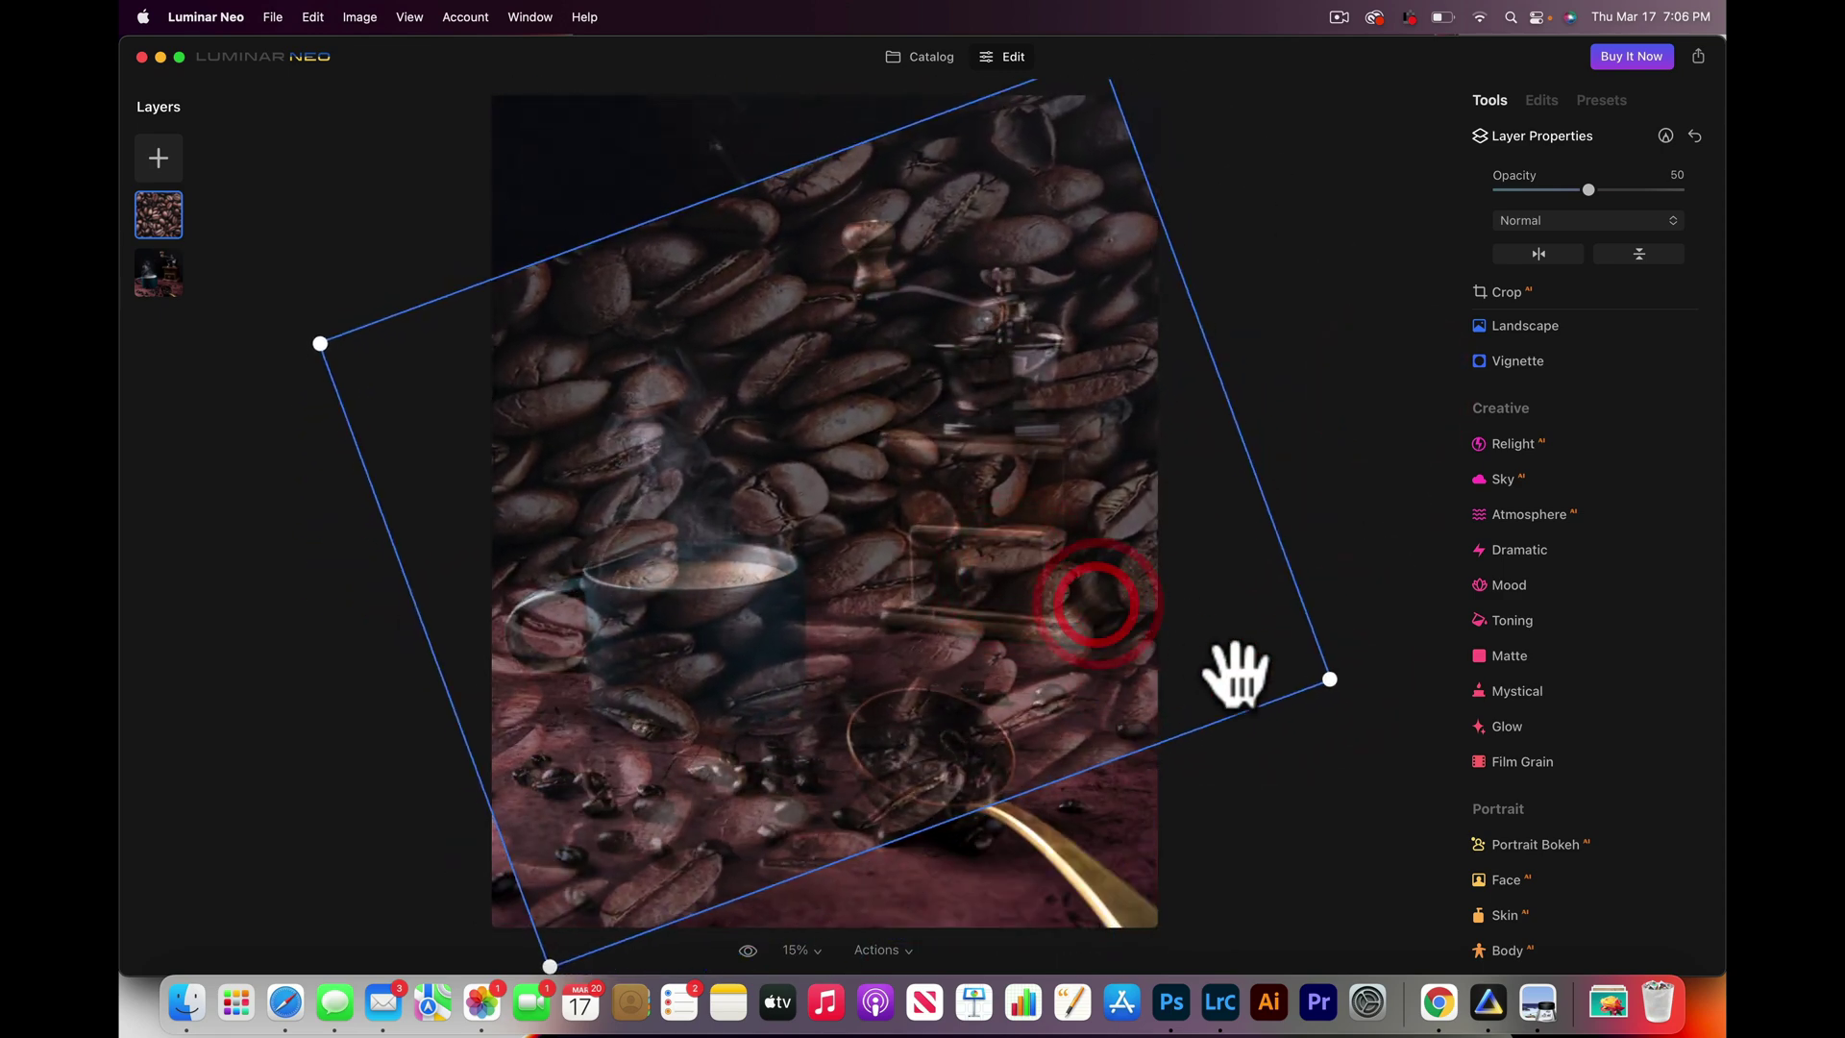
left_click_drag(1352, 688, 1260, 864)
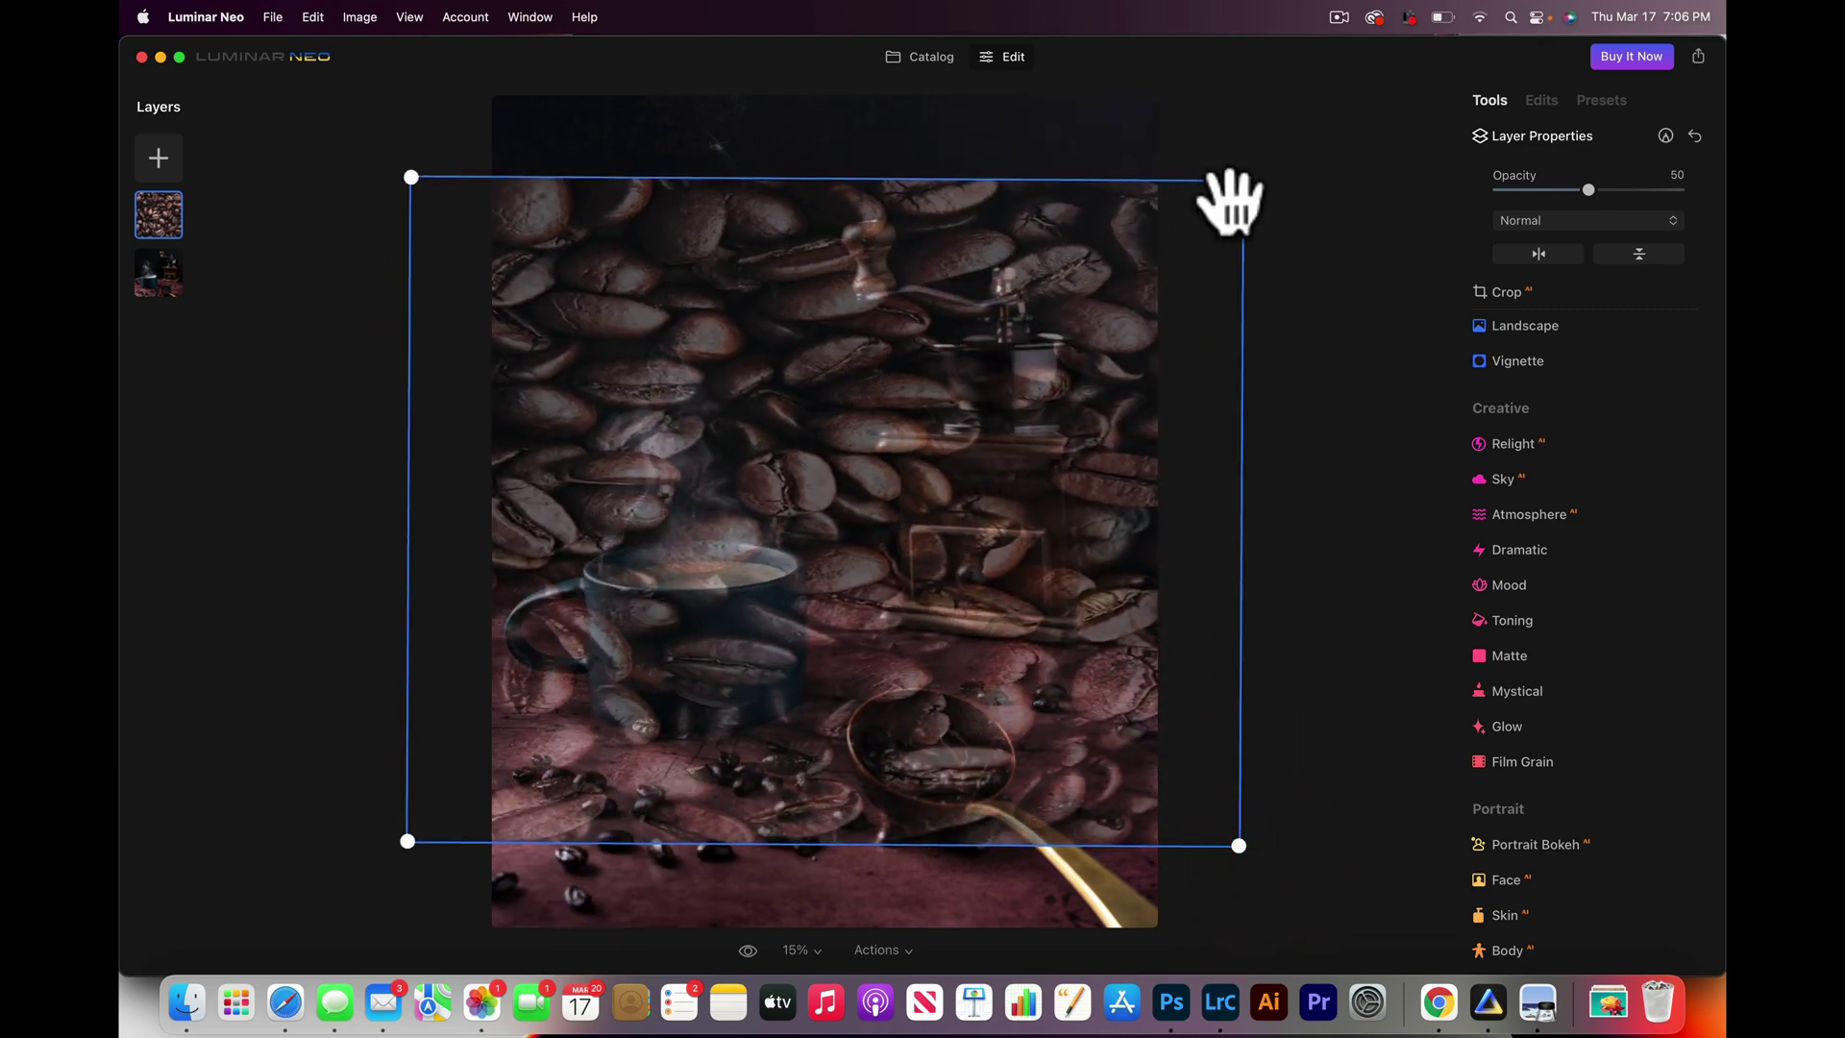
left_click_drag(1249, 176, 951, 518)
left_click_drag(745, 700, 735, 673)
Step: Try Soft Light, Overlay and Multiply blending, then settle on Screen for the bean layer
left_click(1583, 220)
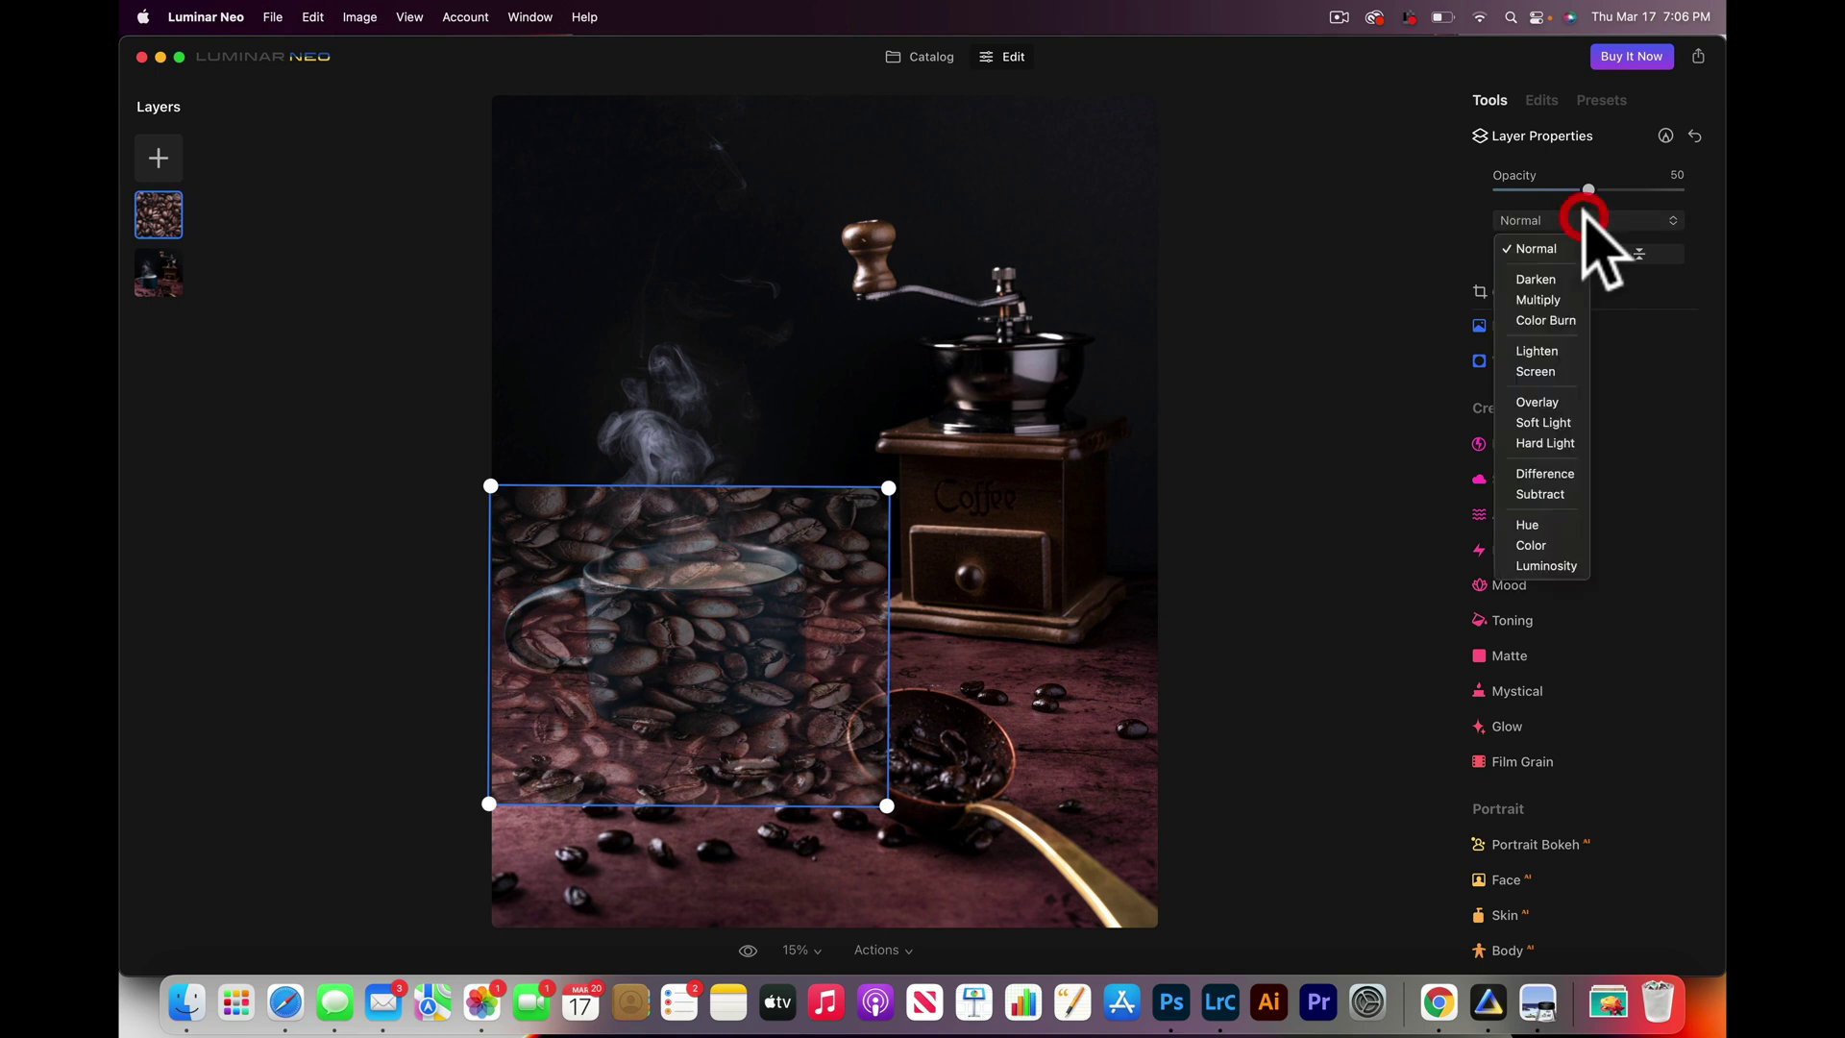
left_click(1543, 423)
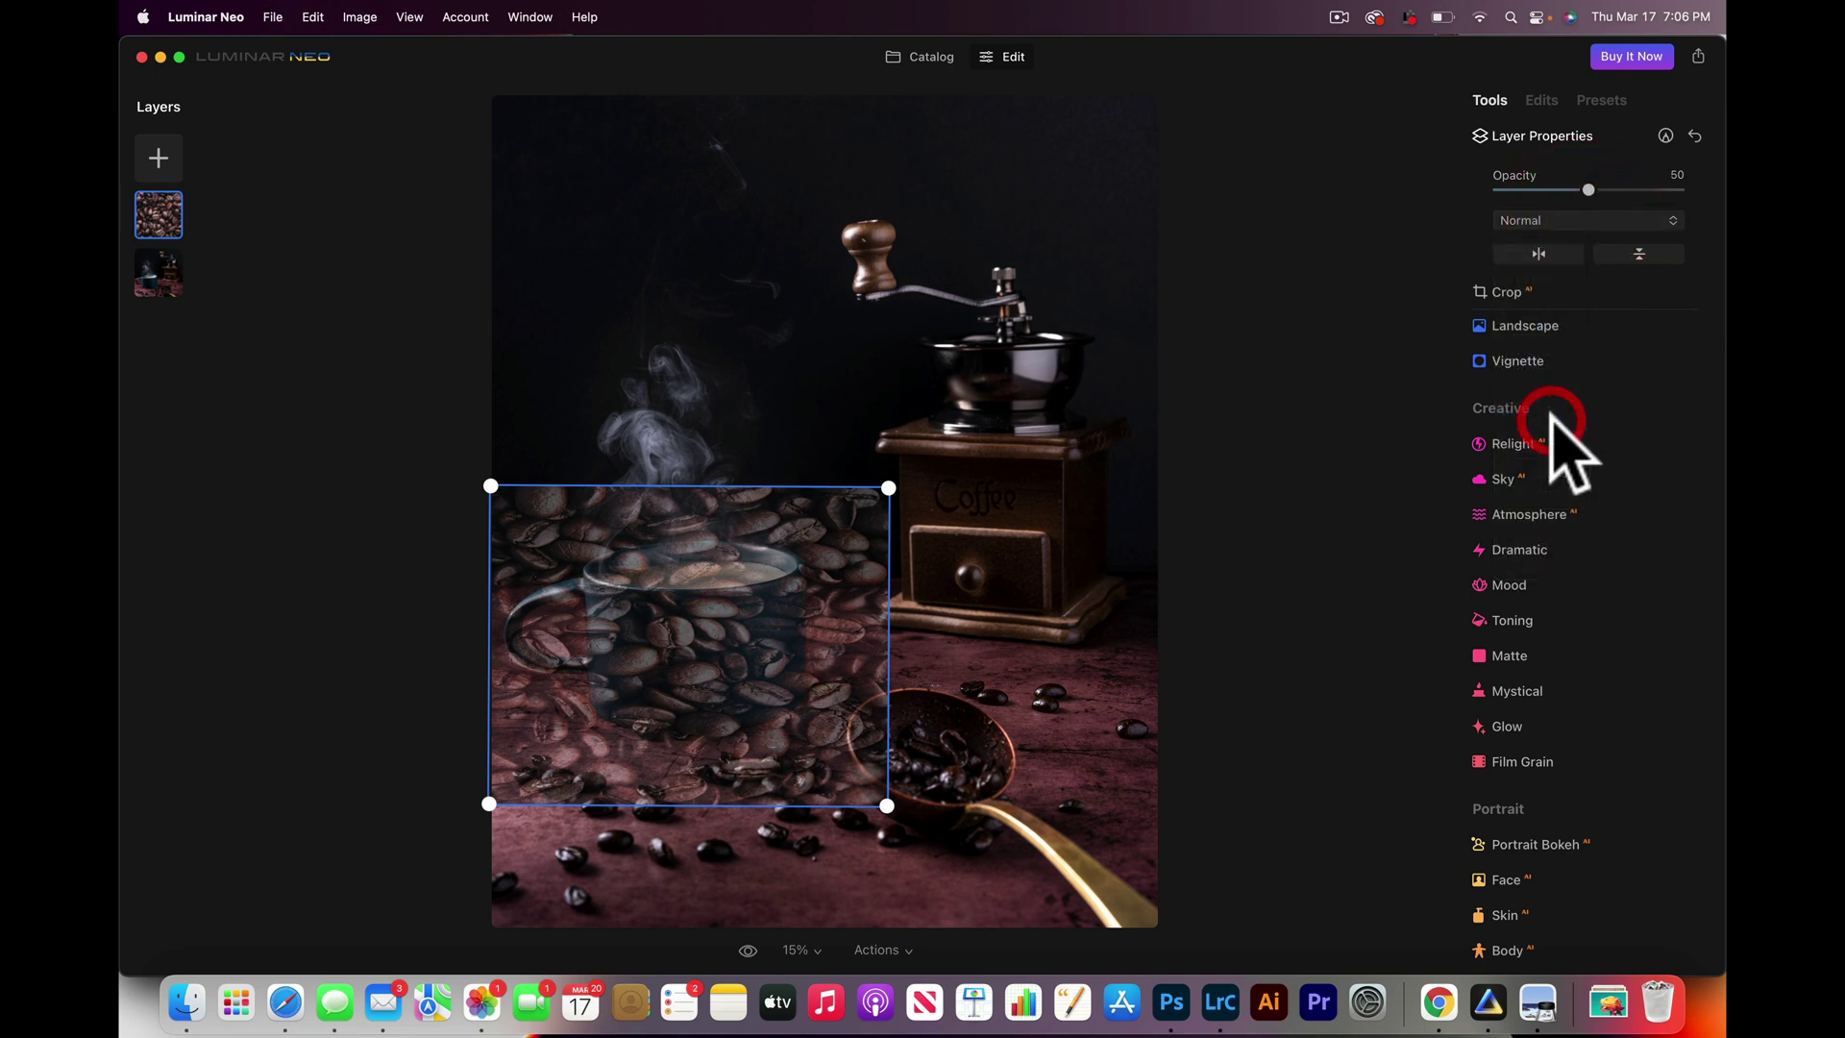
left_click(1569, 220)
left_click(1554, 402)
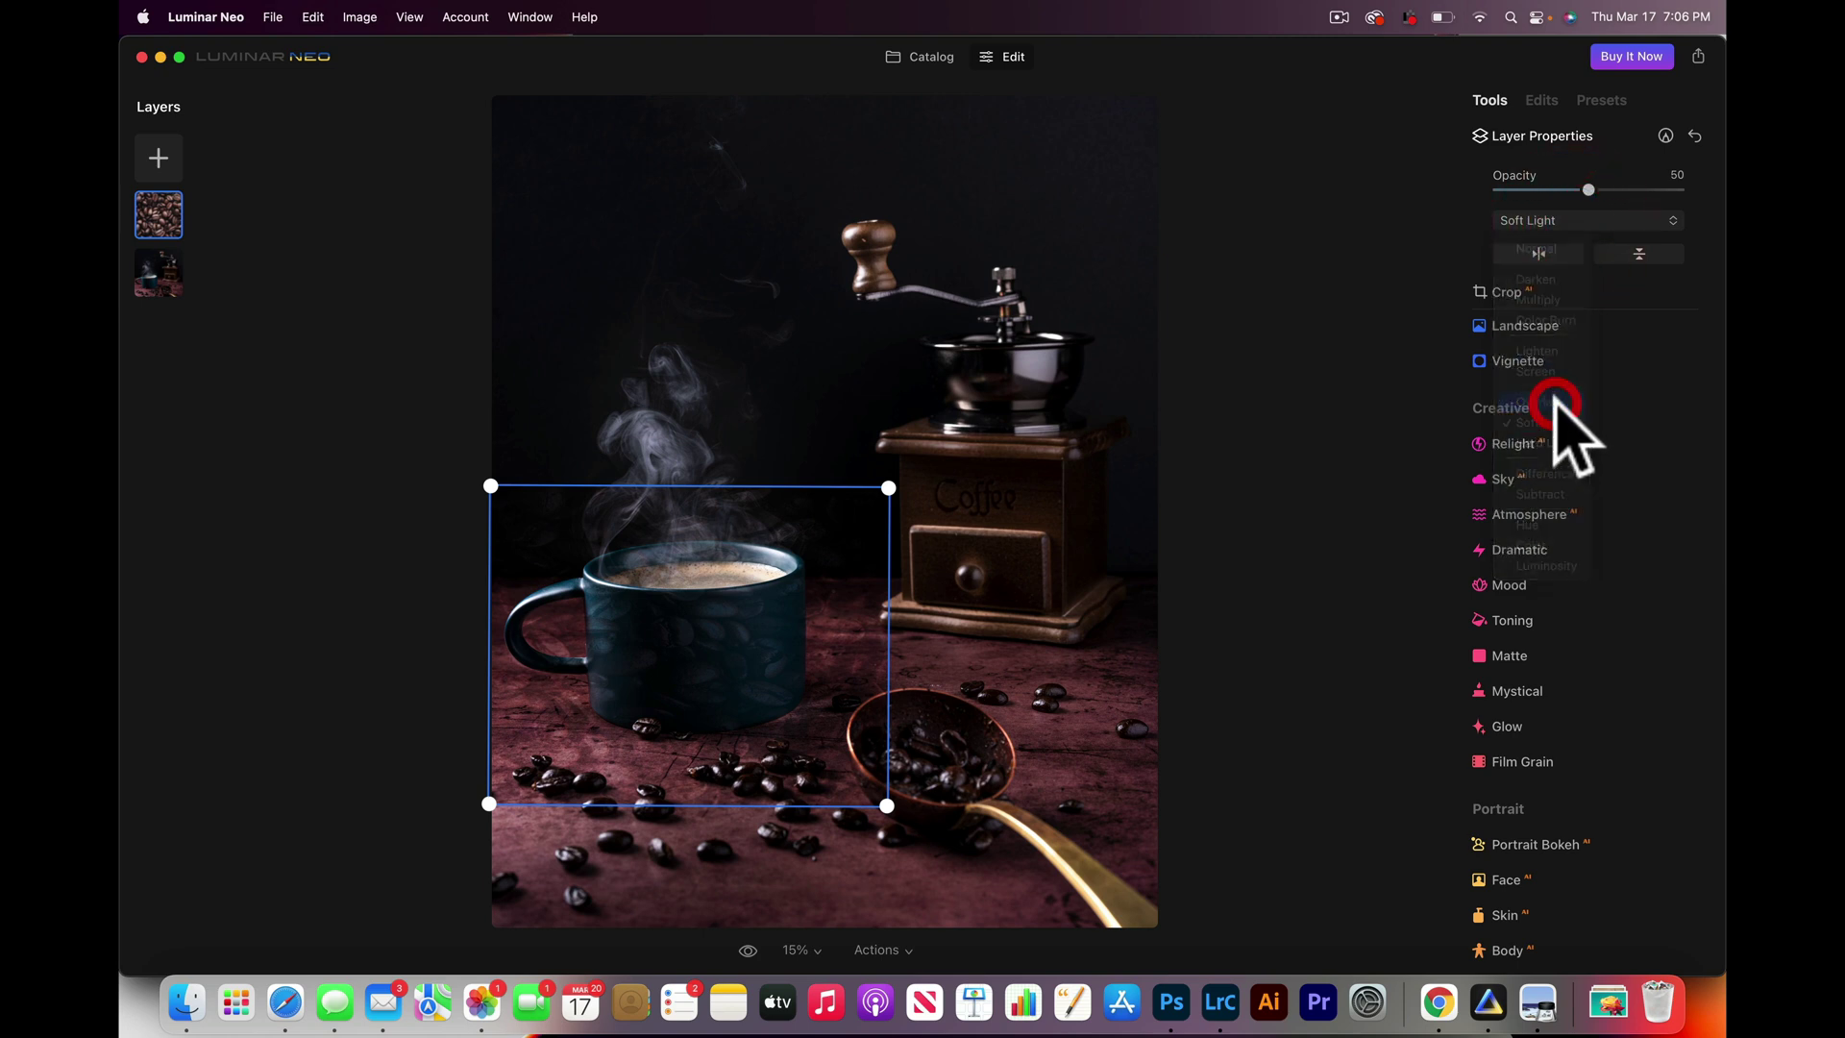
left_click(1572, 220)
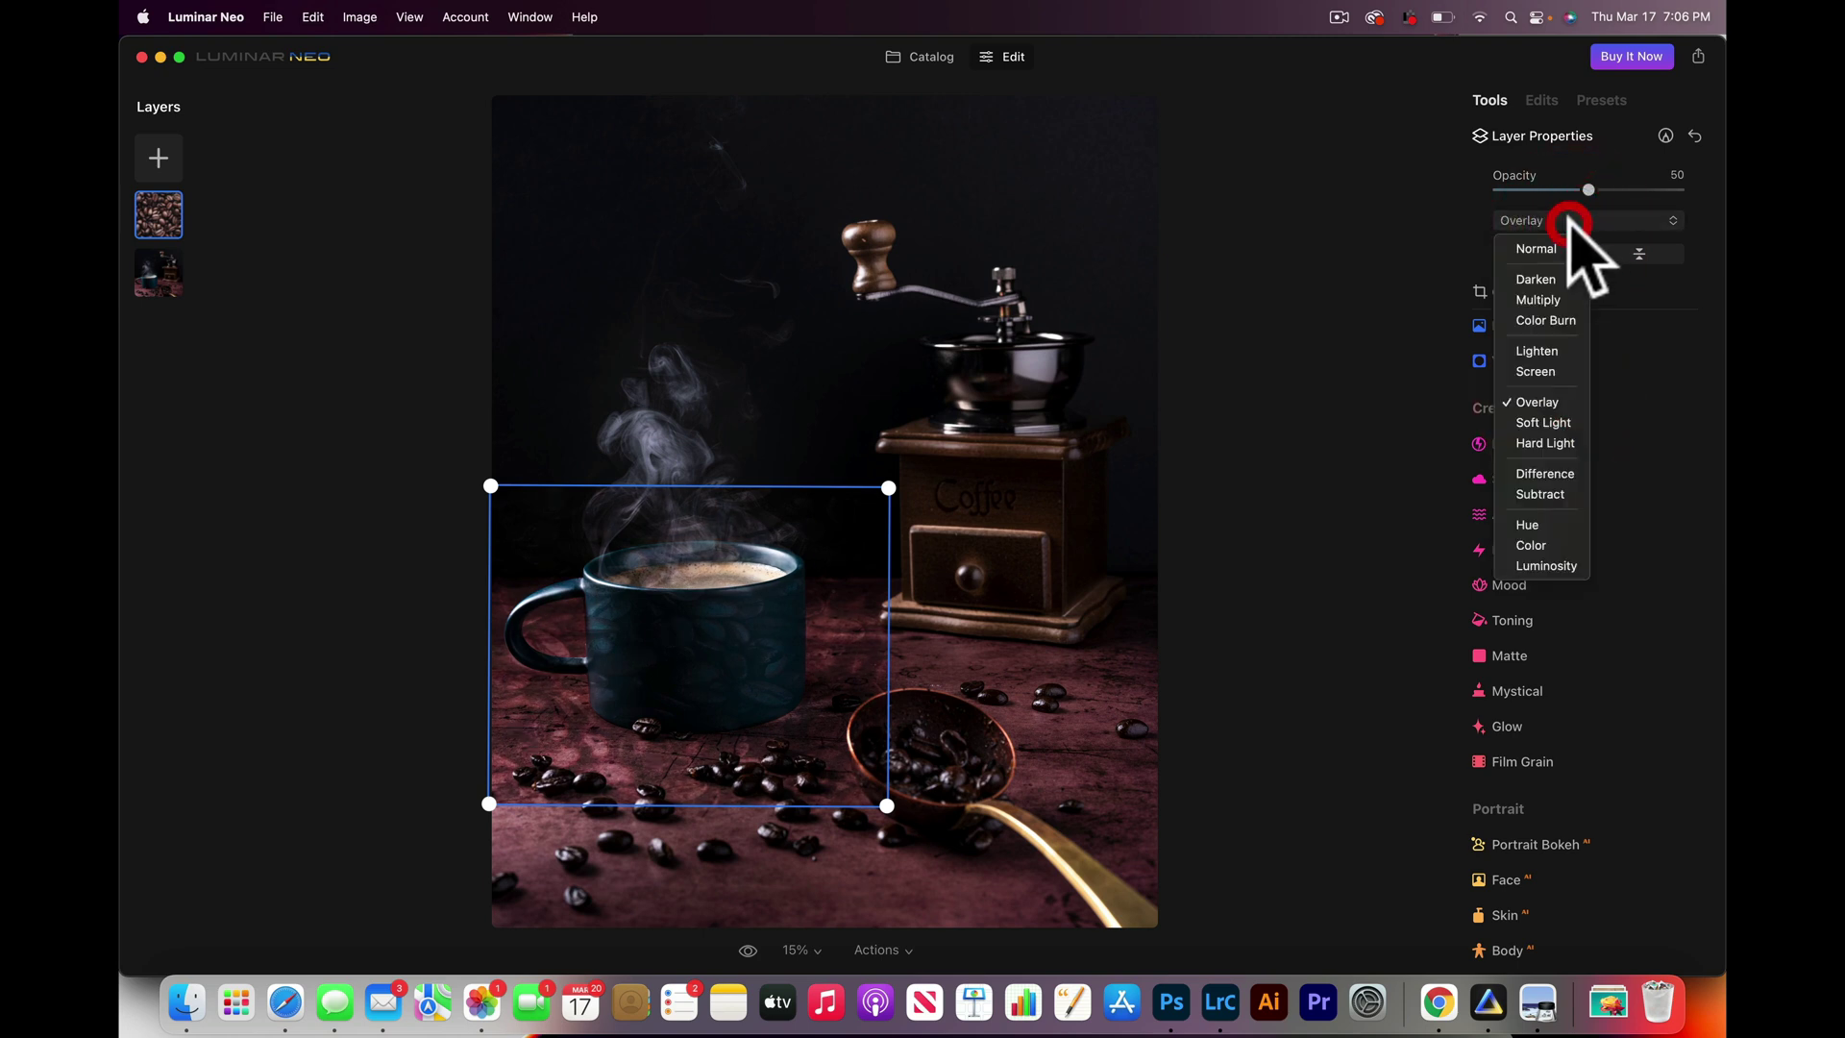
left_click(1548, 299)
left_click(1572, 220)
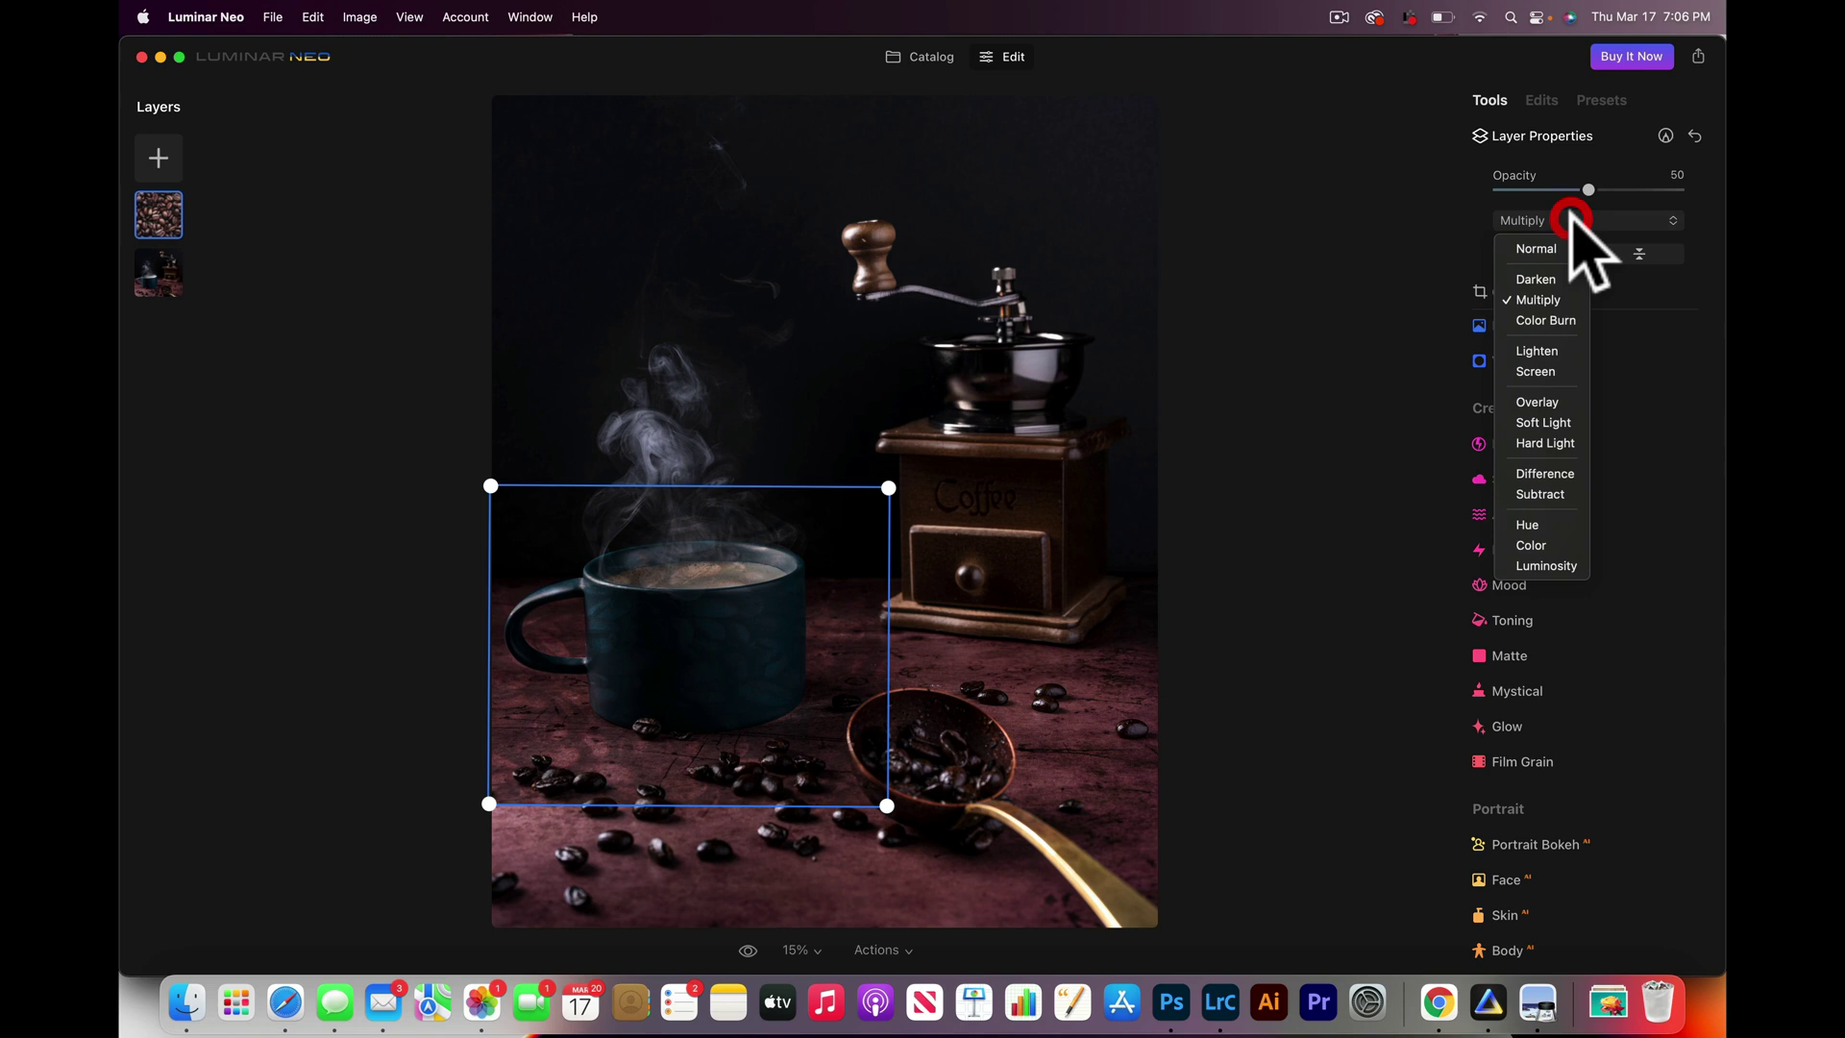
left_click(1542, 371)
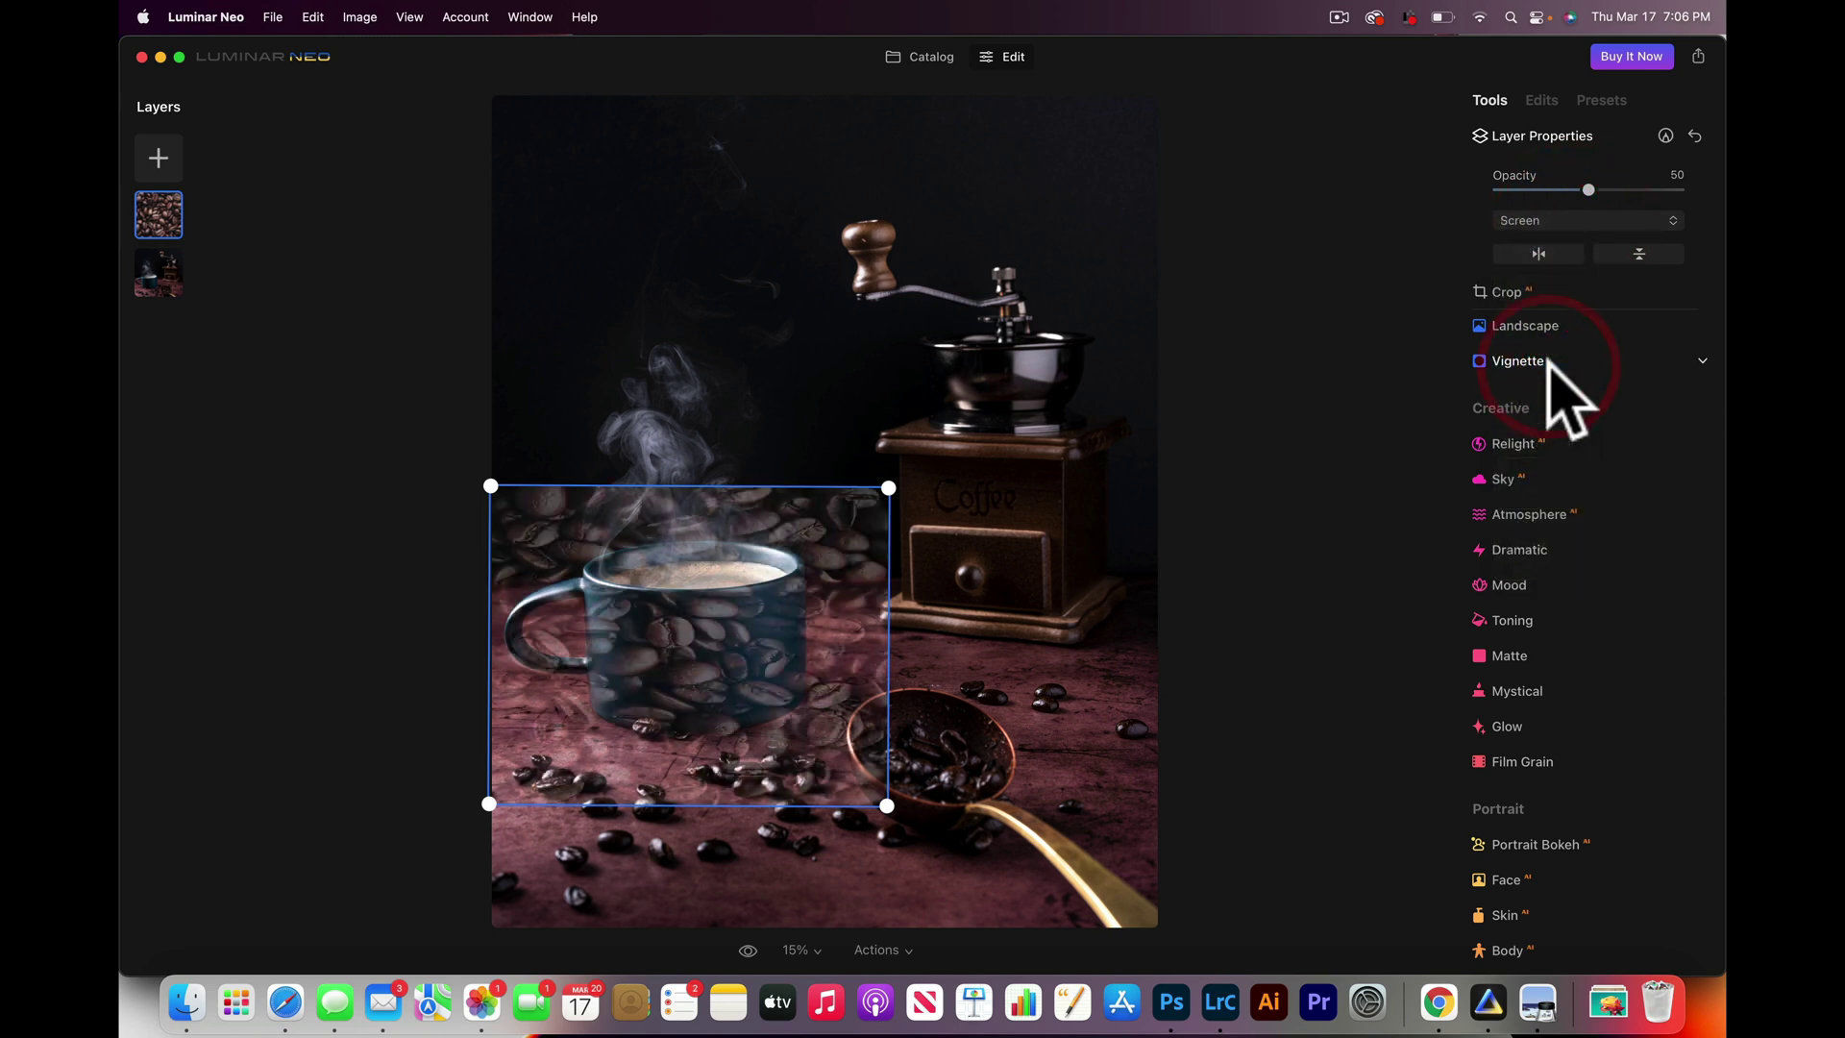
Step: Paint-mask the beans onto the mug and erase the spill past its edges and handle
left_click(1665, 136)
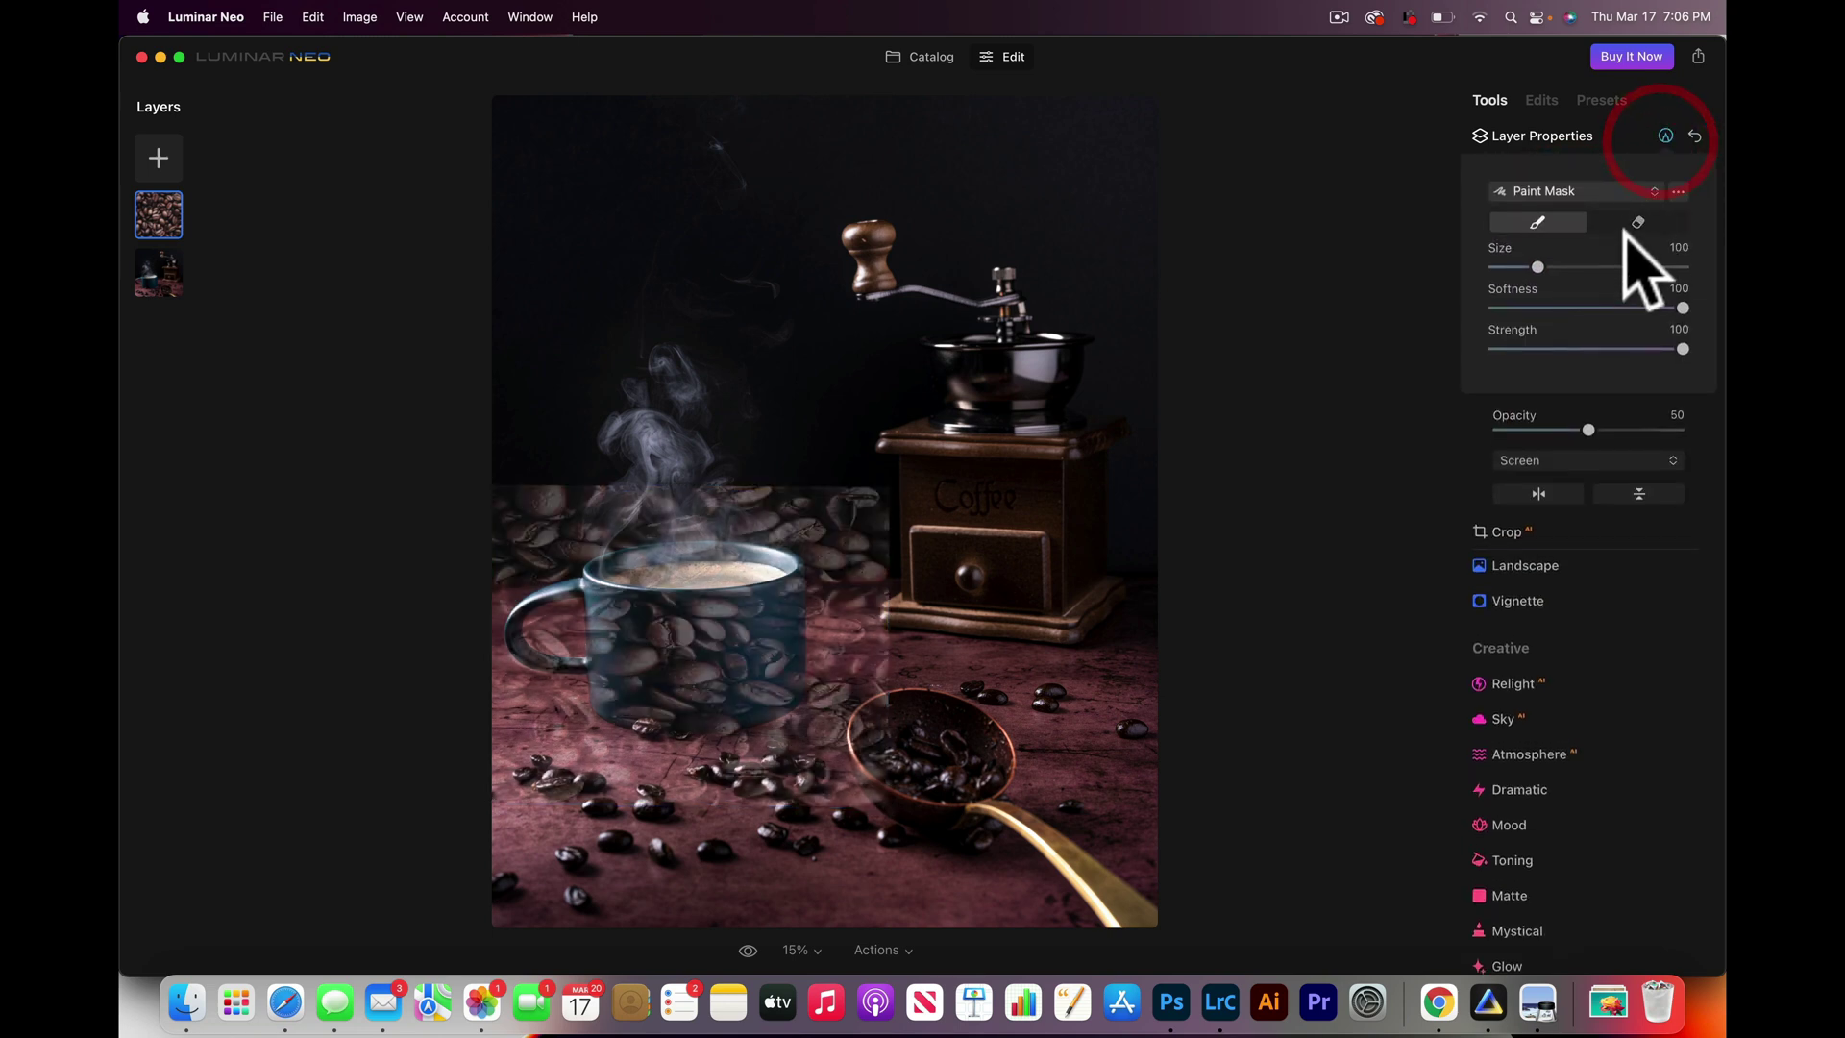
left_click(1558, 220)
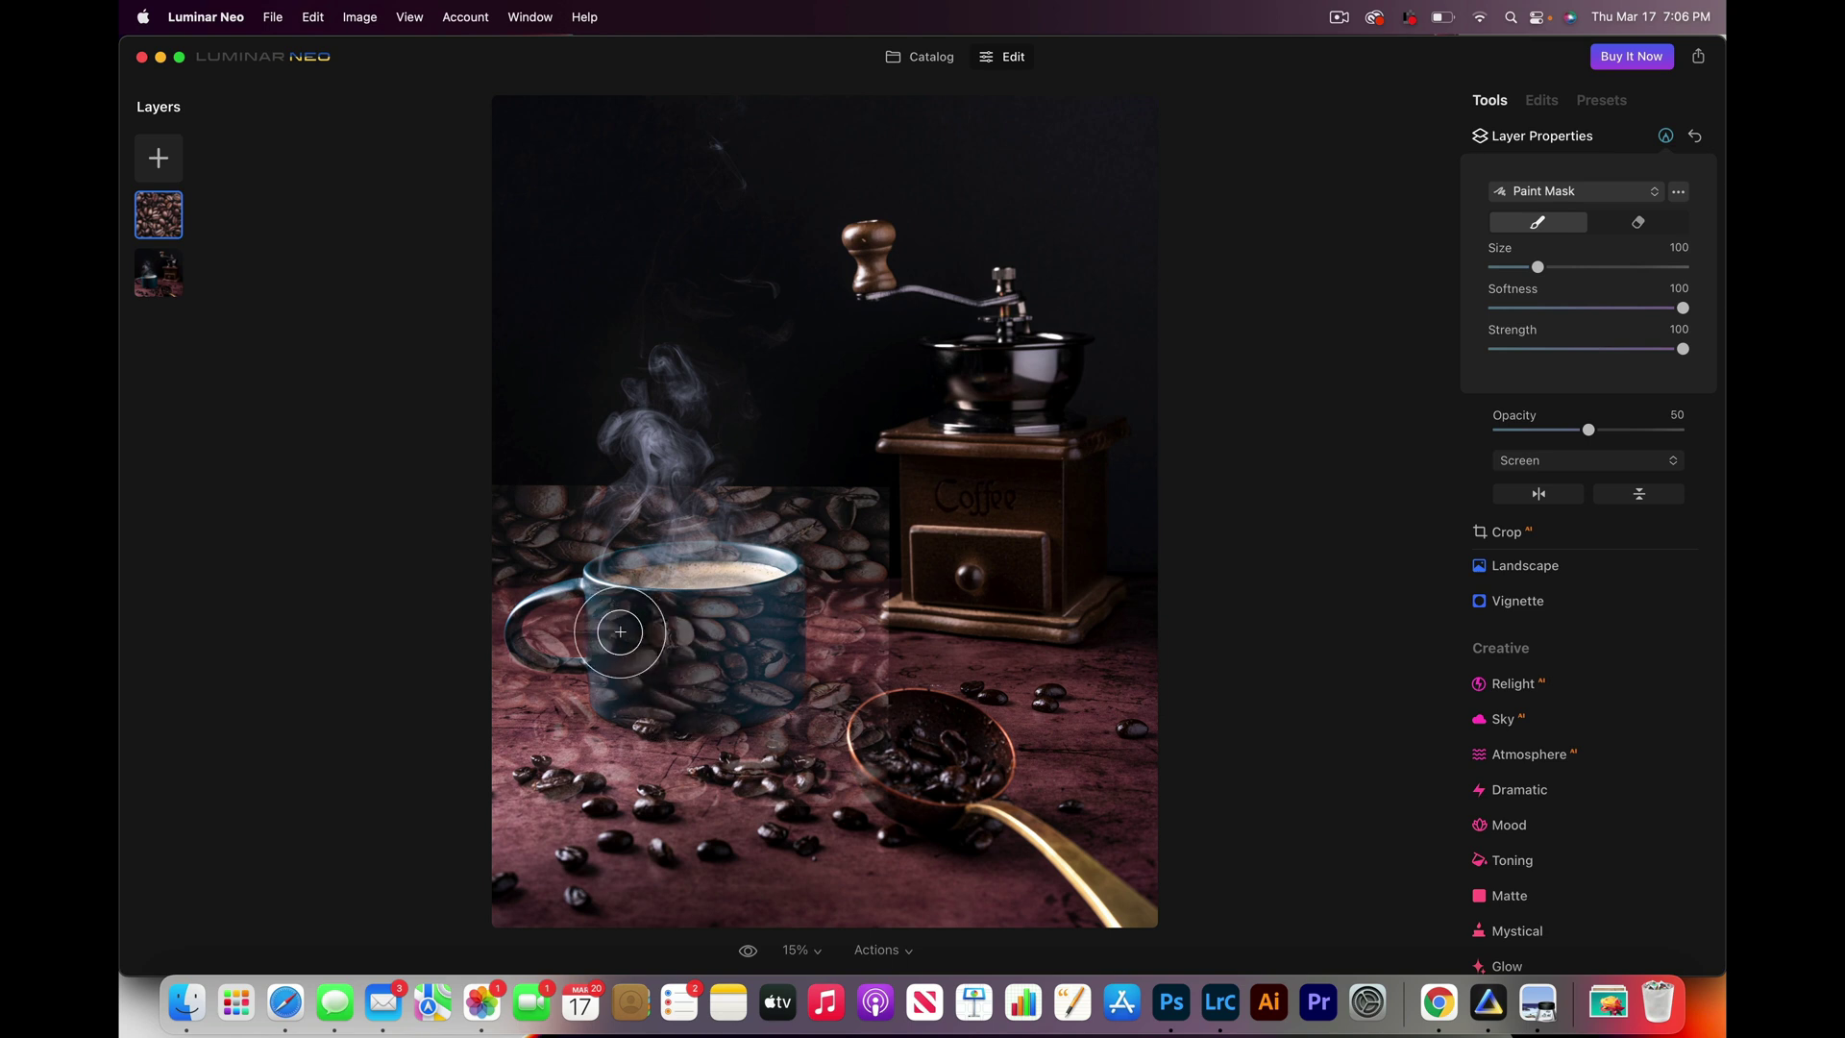
left_click_drag(619, 632, 620, 667)
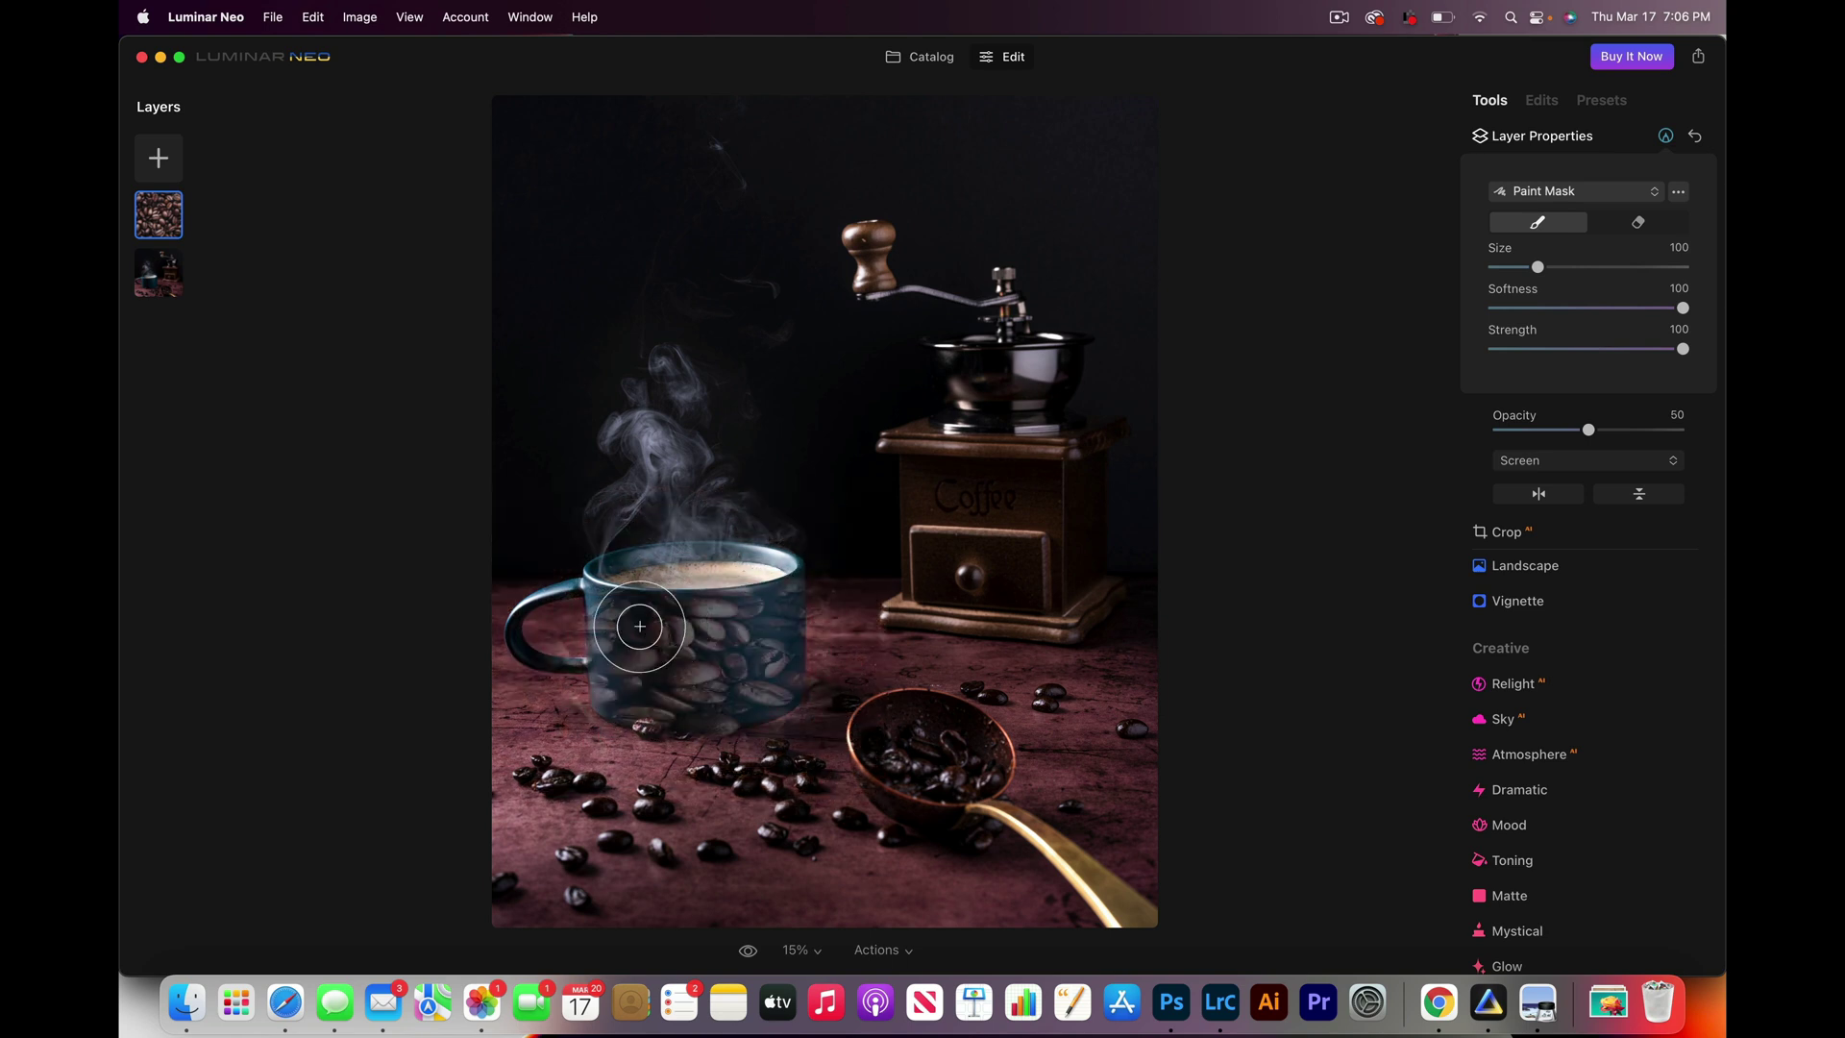
left_click(1645, 223)
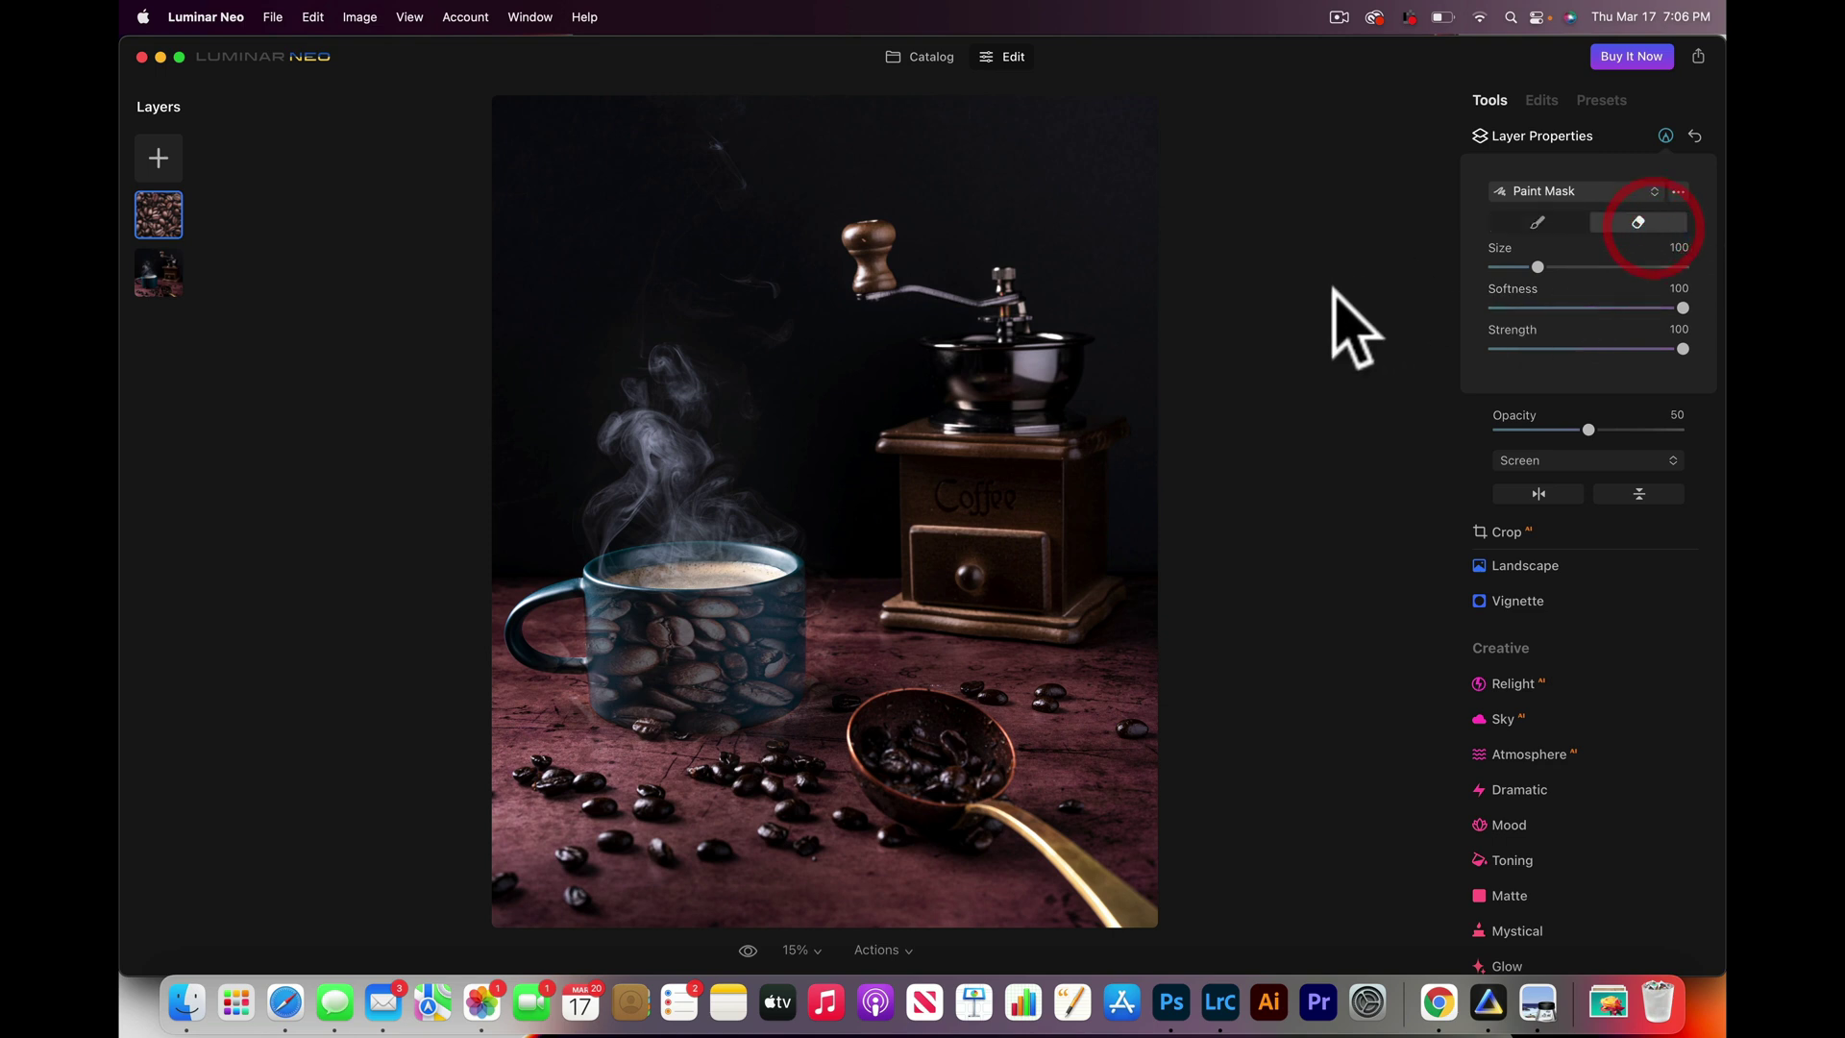
key("bracketleft")
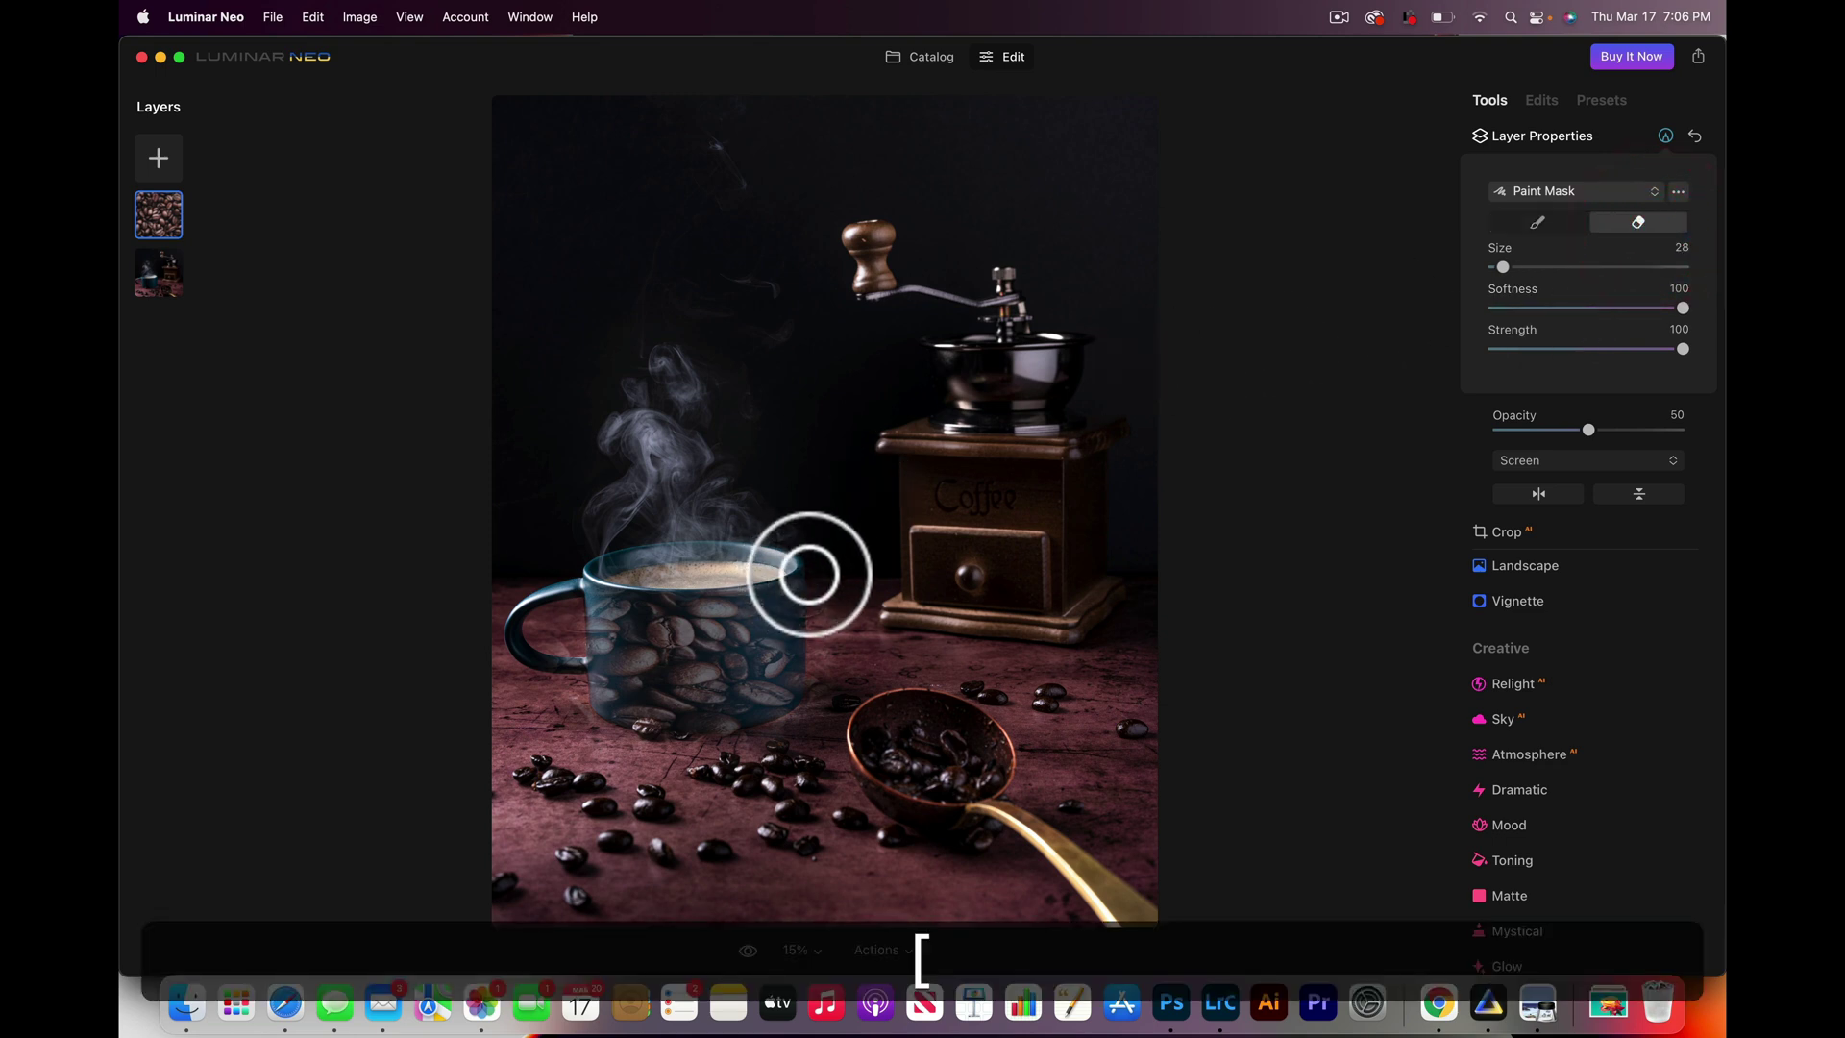
left_click_drag(807, 573, 806, 707)
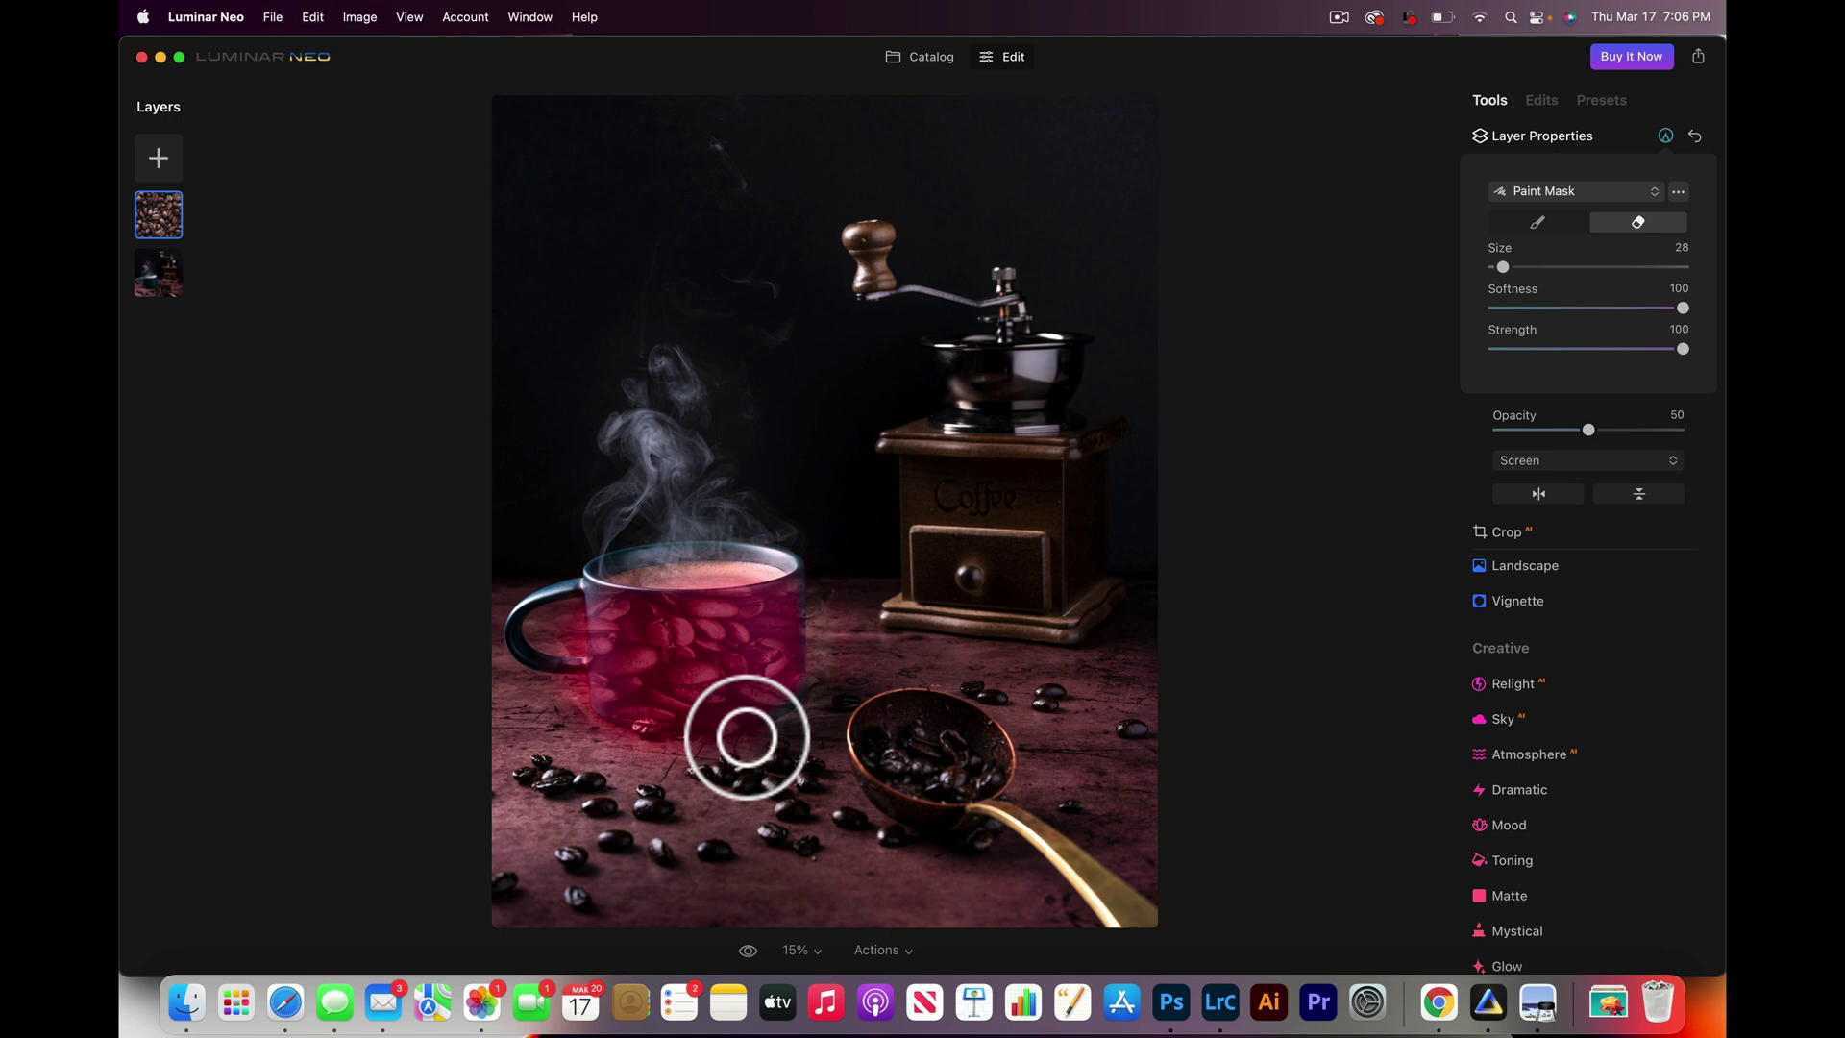
left_click_drag(583, 715, 569, 571)
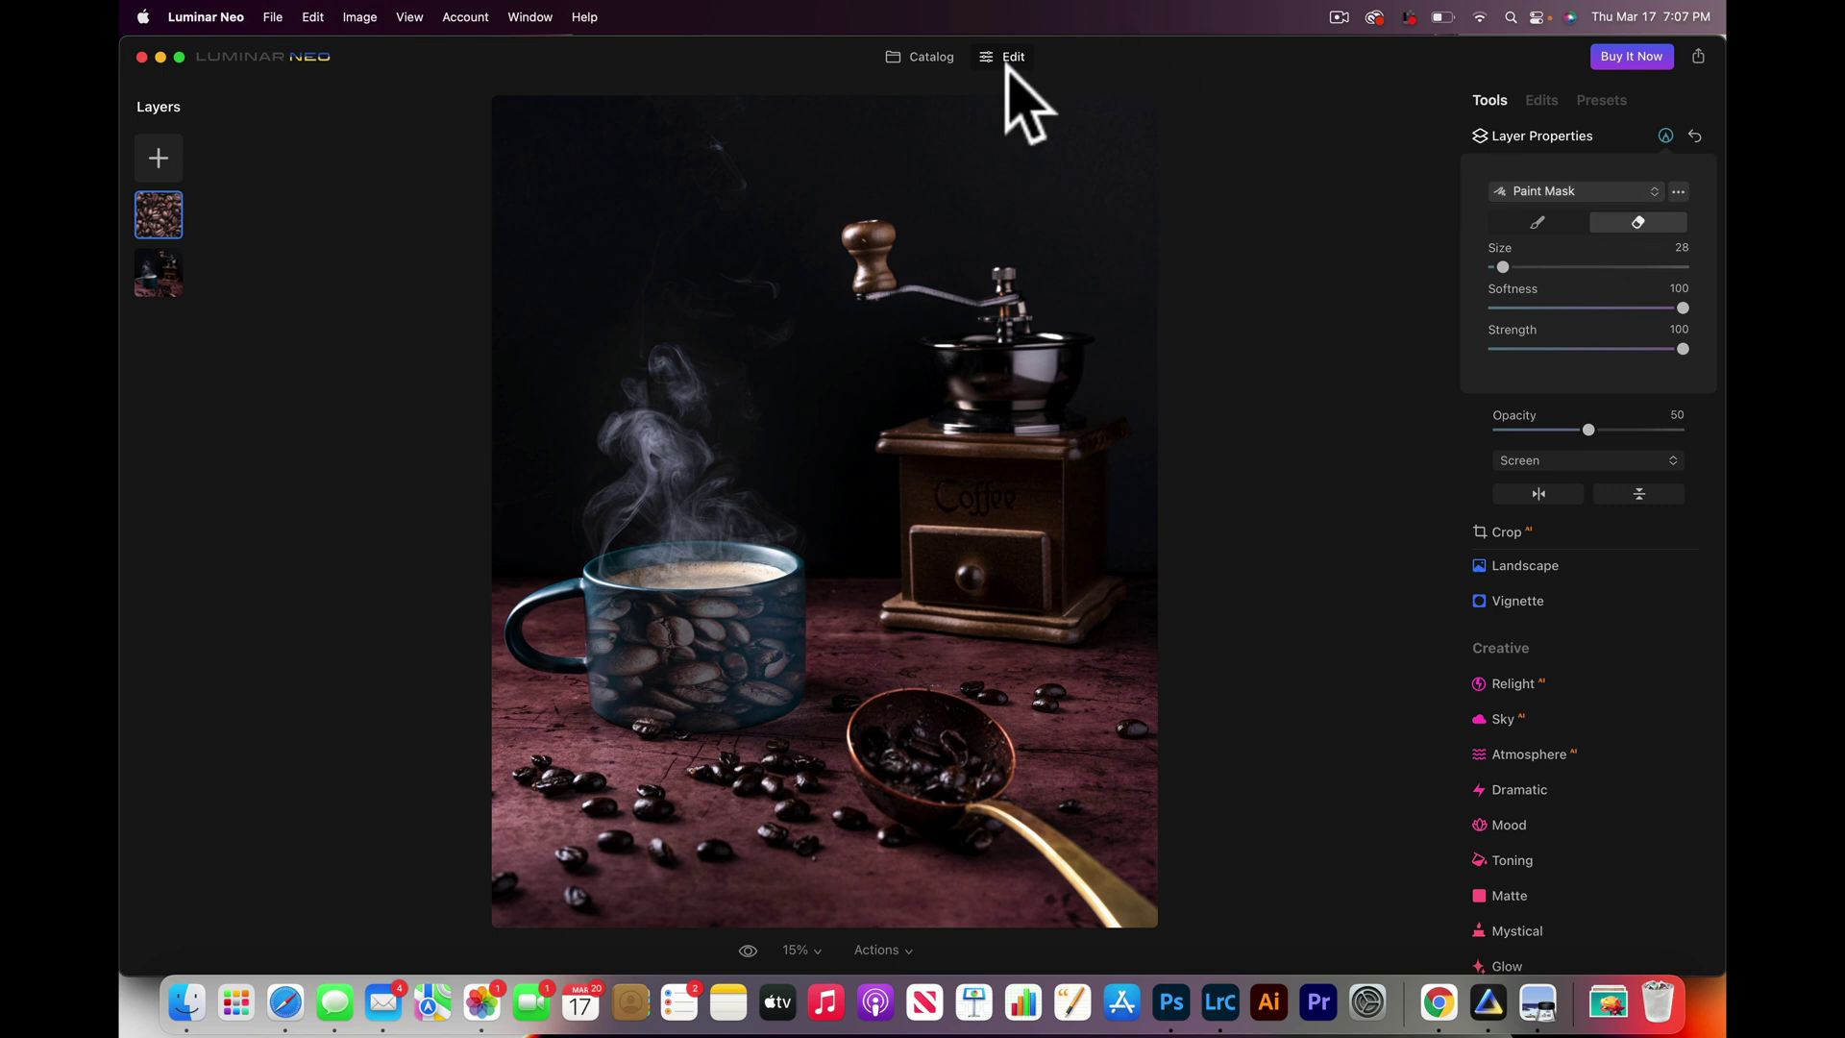
Step: Return to the Catalog to see the edited coffee photo first among Single Image Edits
left_click(924, 58)
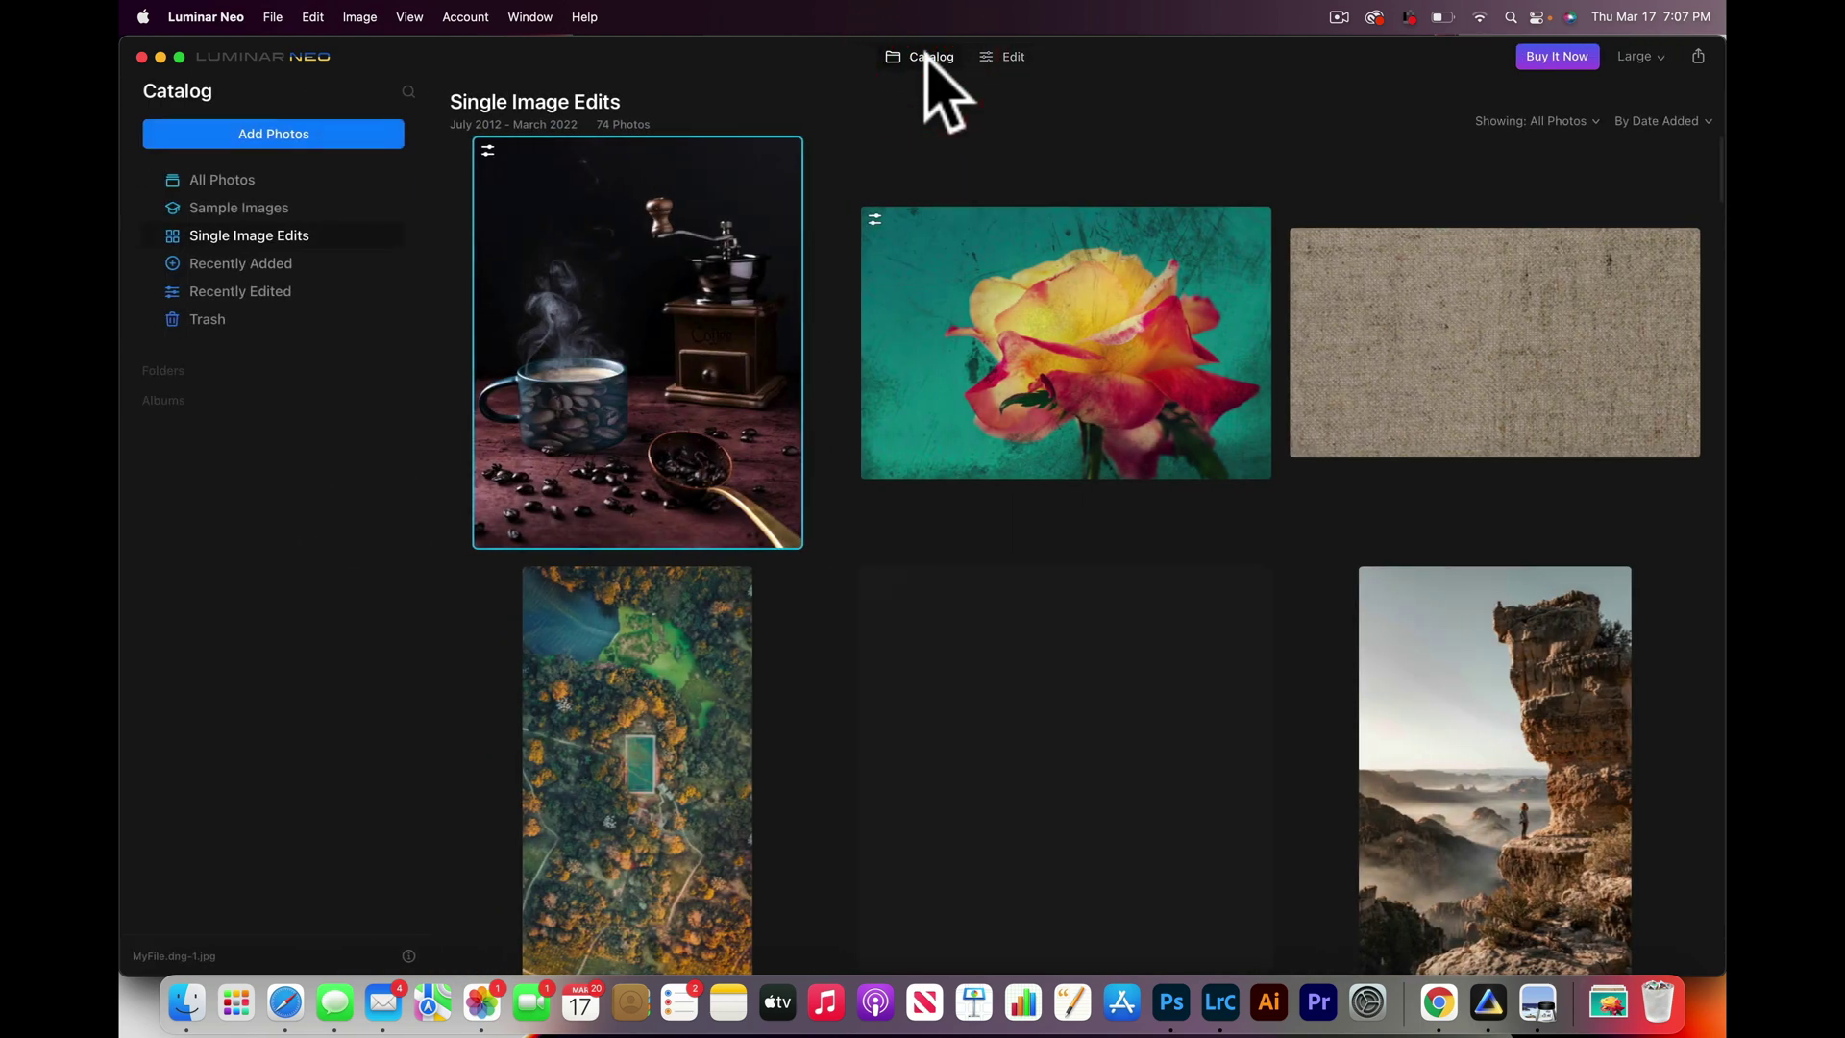